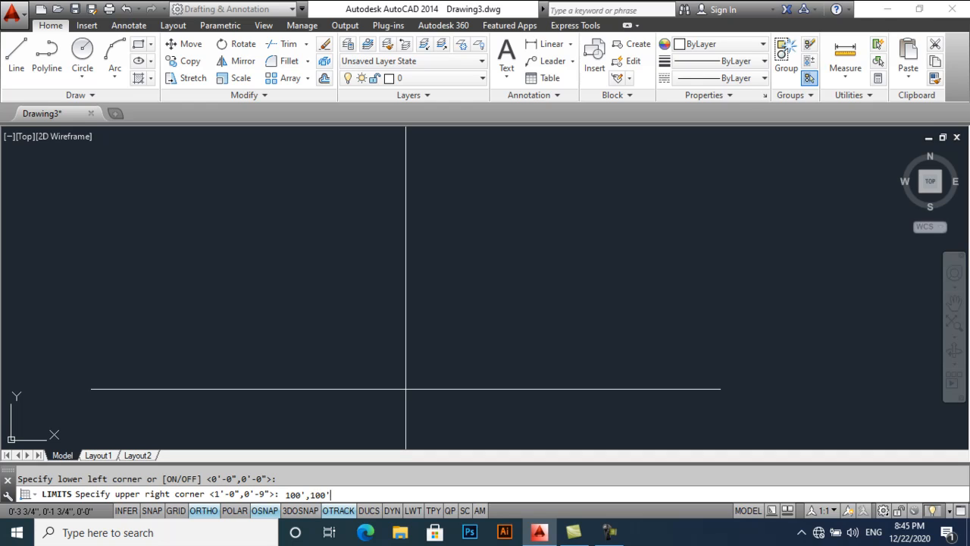
# Set the upper right drawing limit to 100',100' and zoom to the drawing extents.
pyautogui.press('Return')
pyautogui.write('z')
pyautogui.press('Return')
pyautogui.write('e')
pyautogui.press('Return')
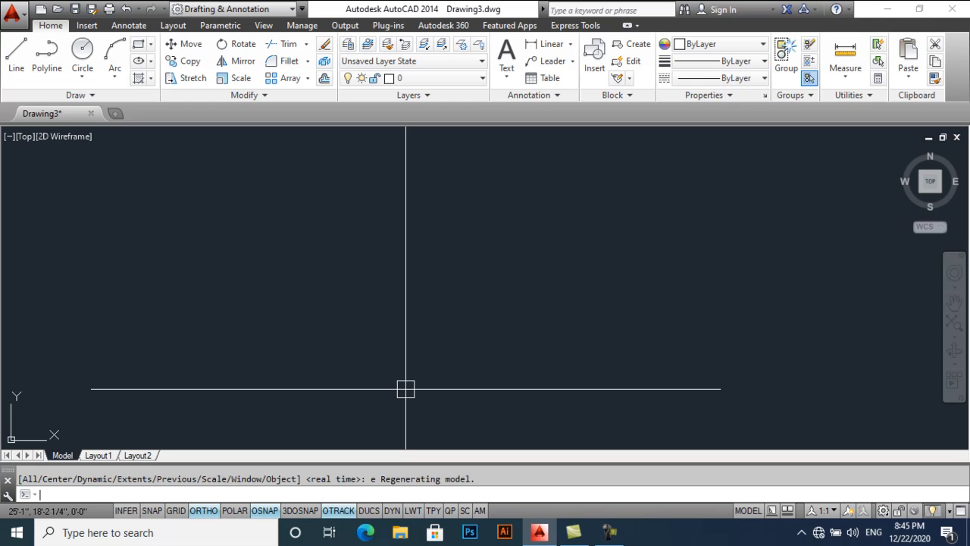
# Set the UCS icon to the Noorigin option.
pyautogui.write('ucsicon')
pyautogui.press('Return')
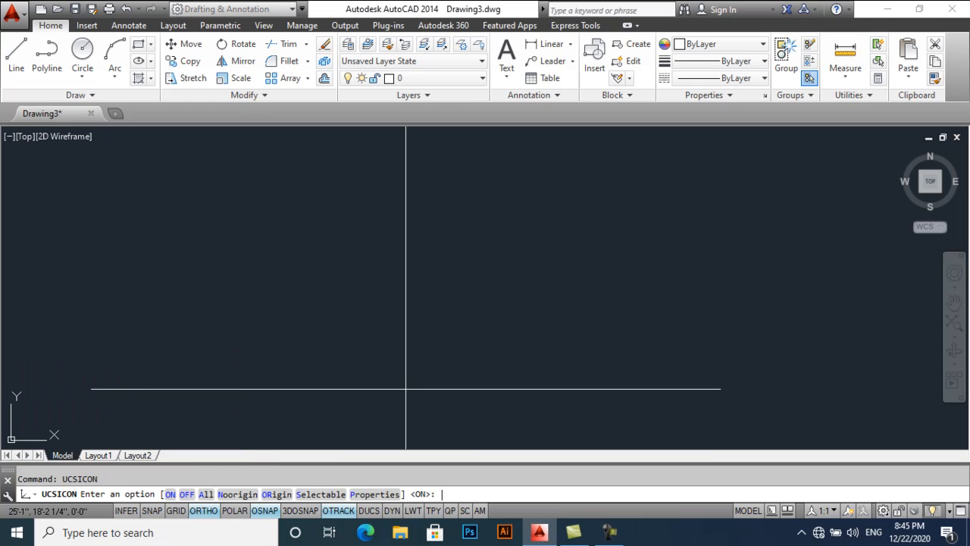
pyautogui.press('Return')
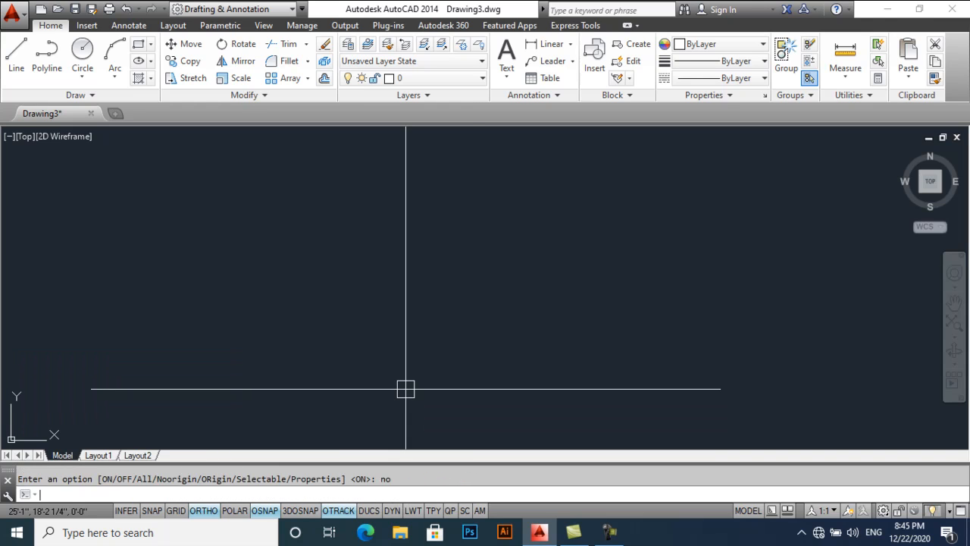
# Draw the plan's outer rectangle 19'6" wide and 35' high from a freely picked corner.
pyautogui.write('rec')
pyautogui.press('Return')
pyautogui.click(224, 403)
pyautogui.write("@19'6,35")
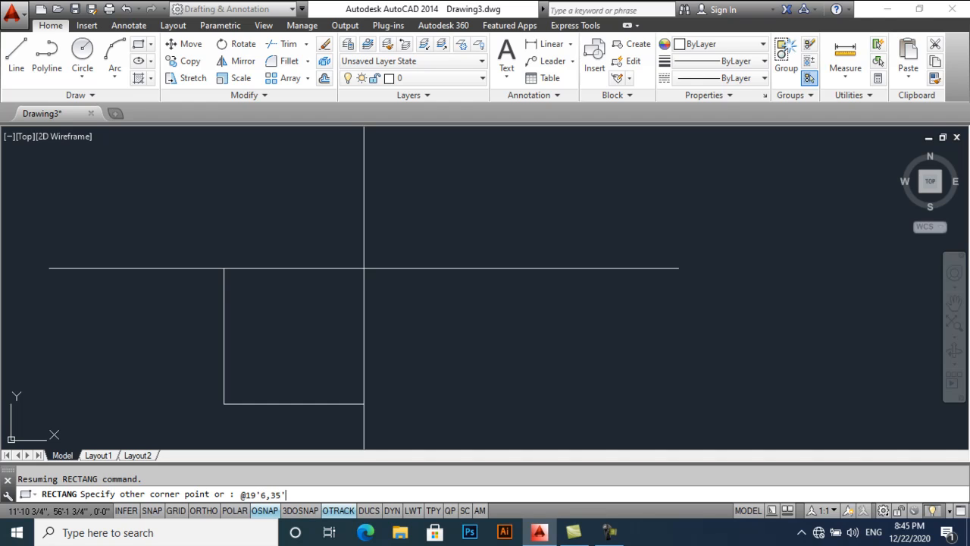
pyautogui.press('Return')
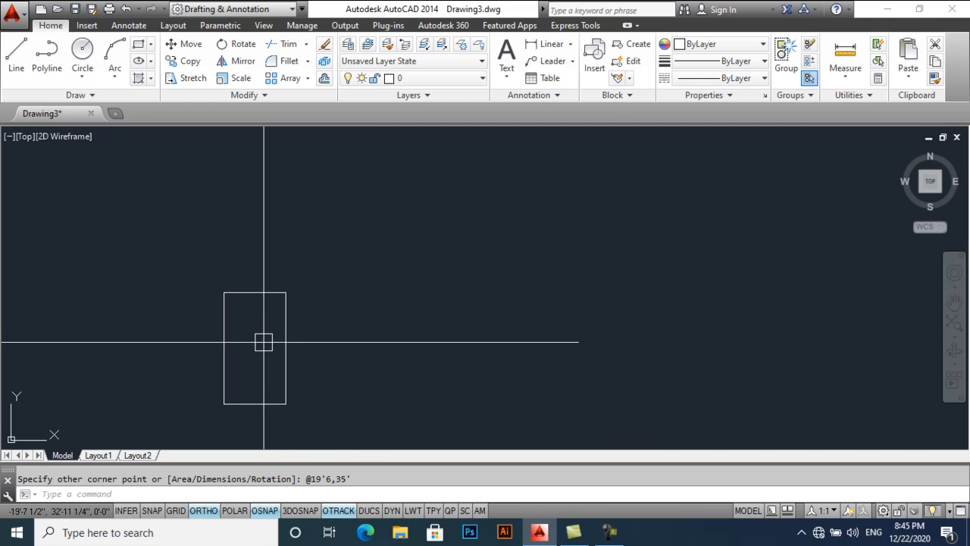
# Offset the outer rectangle 9" inward to form the exterior wall thickness.
pyautogui.moveTo(263, 342)
pyautogui.mouseDown(button='middle')
pyautogui.moveTo(335, 283)
pyautogui.moveTo(353, 281)
pyautogui.moveTo(364, 260)
pyautogui.moveTo(355, 232)
pyautogui.mouseUp(button='middle')
pyautogui.scroll(4, 353, 293)
pyautogui.write('o')
pyautogui.press('space')
pyautogui.write('9')
pyautogui.press('space')
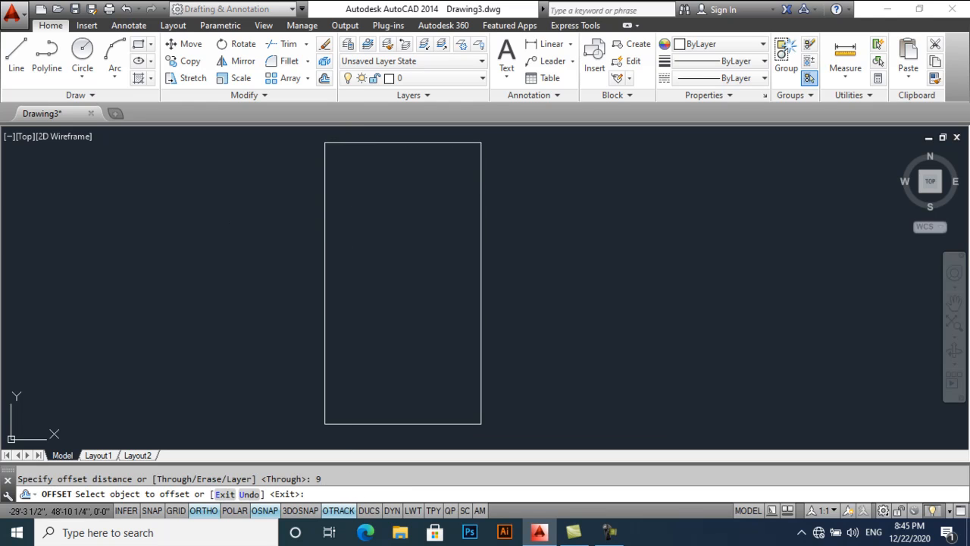
pyautogui.click(347, 143)
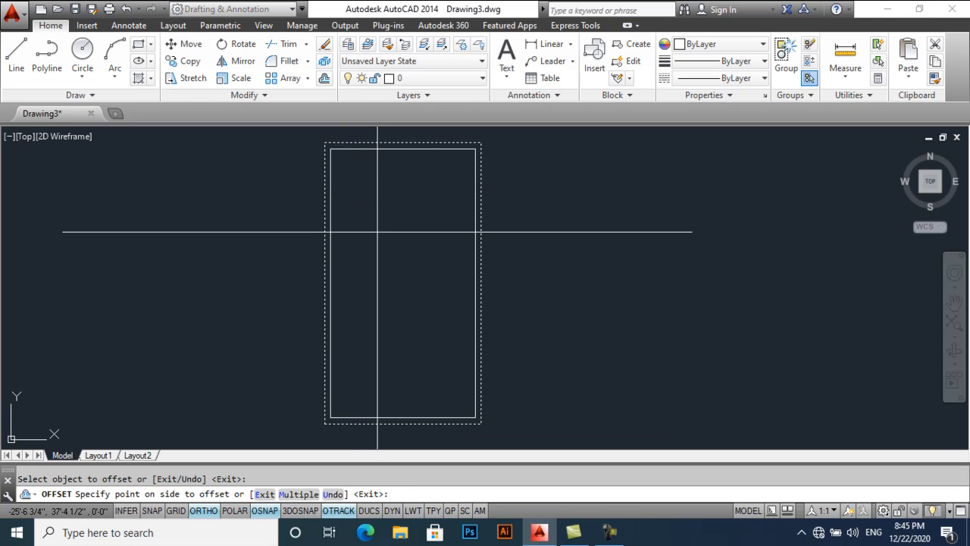
pyautogui.click(377, 232)
pyautogui.press('space')
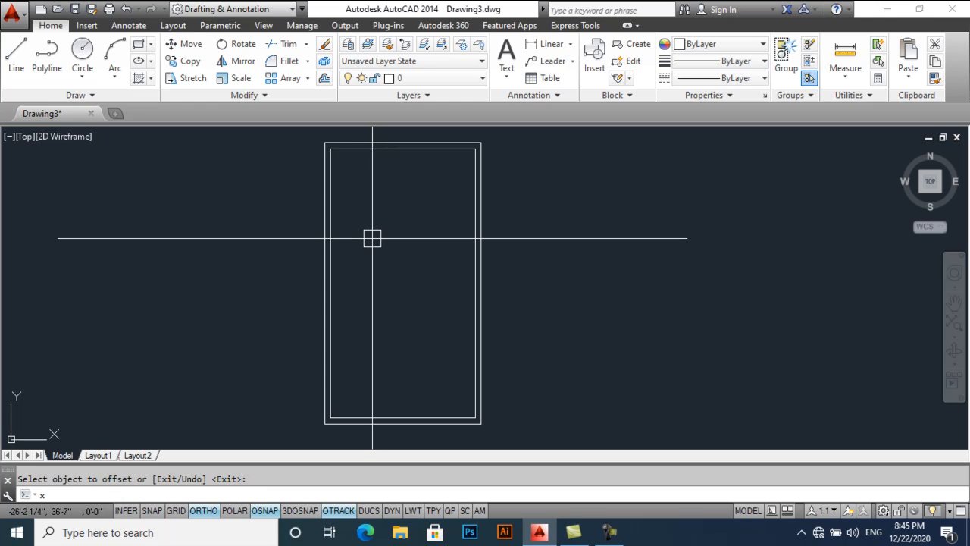
# Explode both the outer and inner rectangles into separate lines.
pyautogui.press('space')
pyautogui.click(372, 238)
pyautogui.click(255, 275)
pyautogui.press('space')
# Offset the inner line of the top wall 12' downward to mark the upper room's depth.
pyautogui.moveTo(353, 197); pyautogui.dragTo(315, 234, button='middle')
pyautogui.scroll(2, 312, 231)
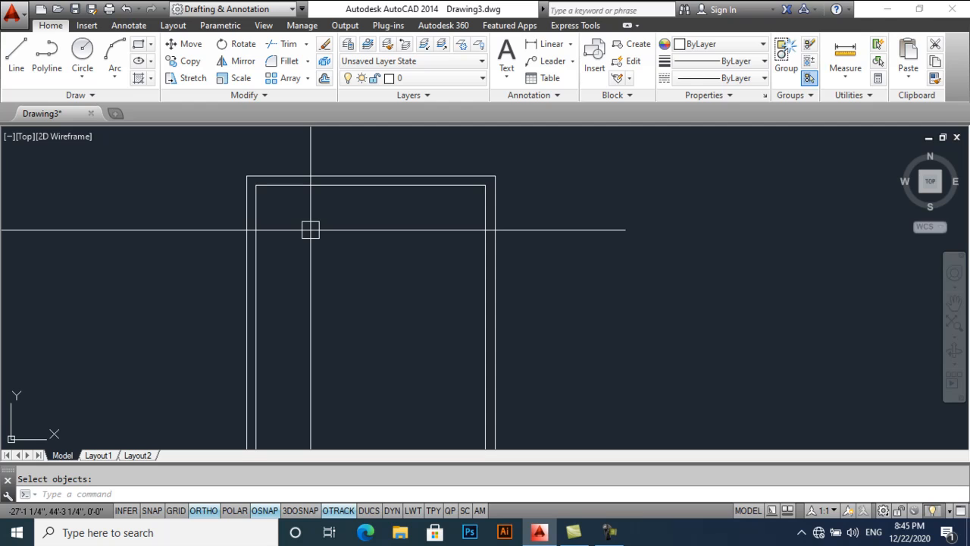
pyautogui.press('space')
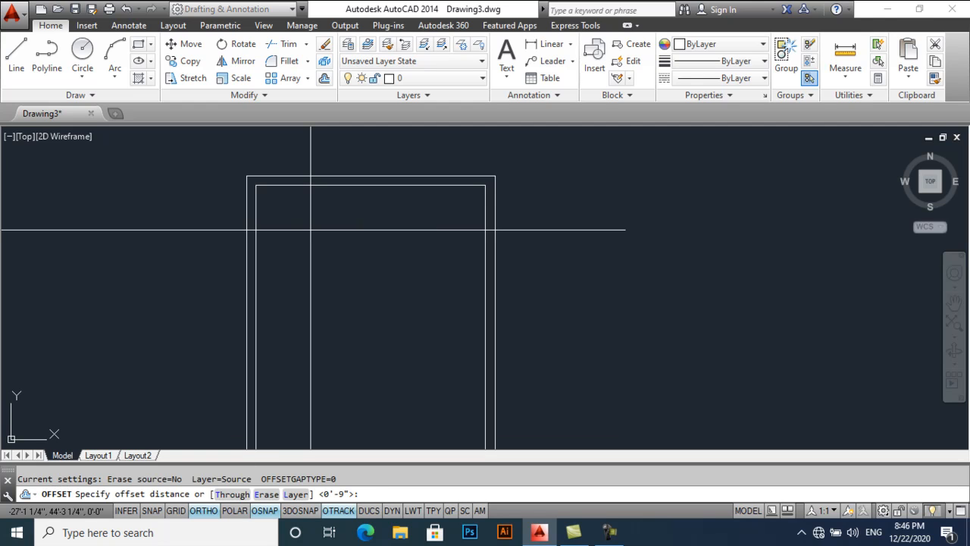
pyautogui.write("12'")
pyautogui.press('space')
pyautogui.click(346, 185)
pyautogui.click(357, 266)
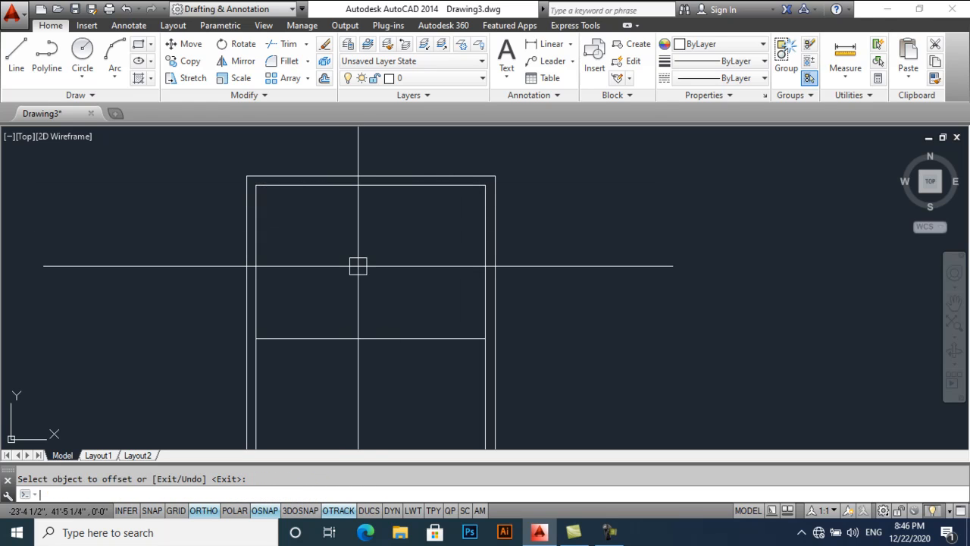
# Offset the new horizontal room line 9" downward to form the cross wall's thickness.
pyautogui.press('space')
pyautogui.write('9')
pyautogui.press('space')
pyautogui.click(367, 339)
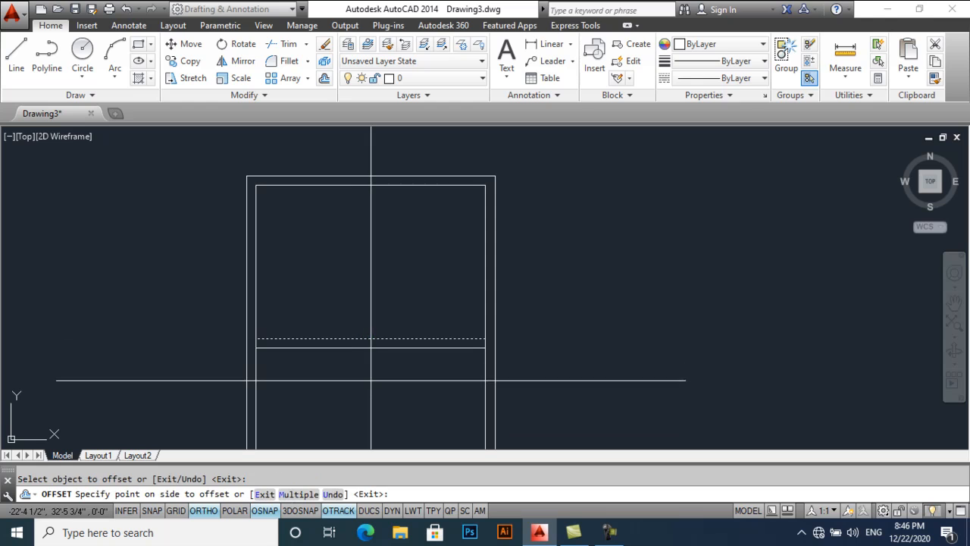
pyautogui.click(372, 385)
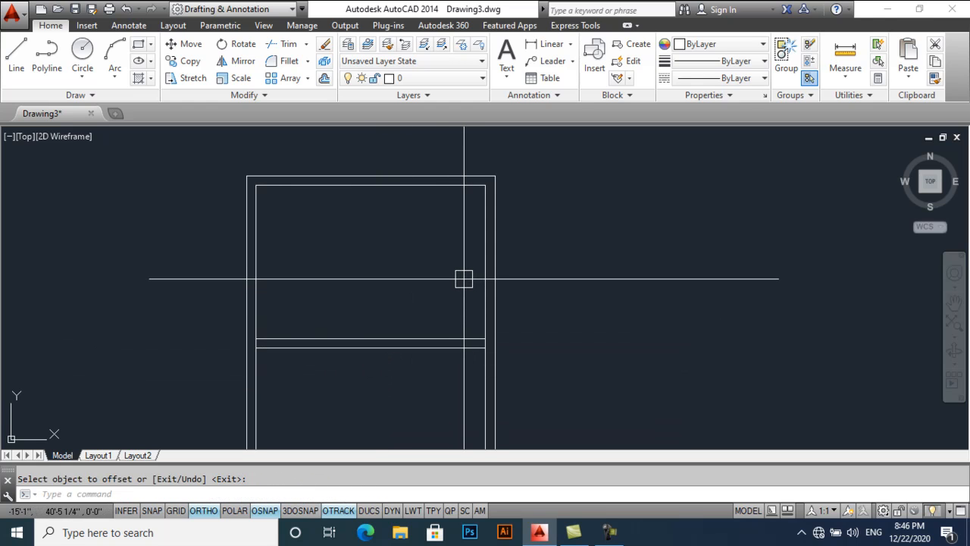
# Offset the inner line of the right wall 13' to the left to mark the upper room's width.
pyautogui.press('space')
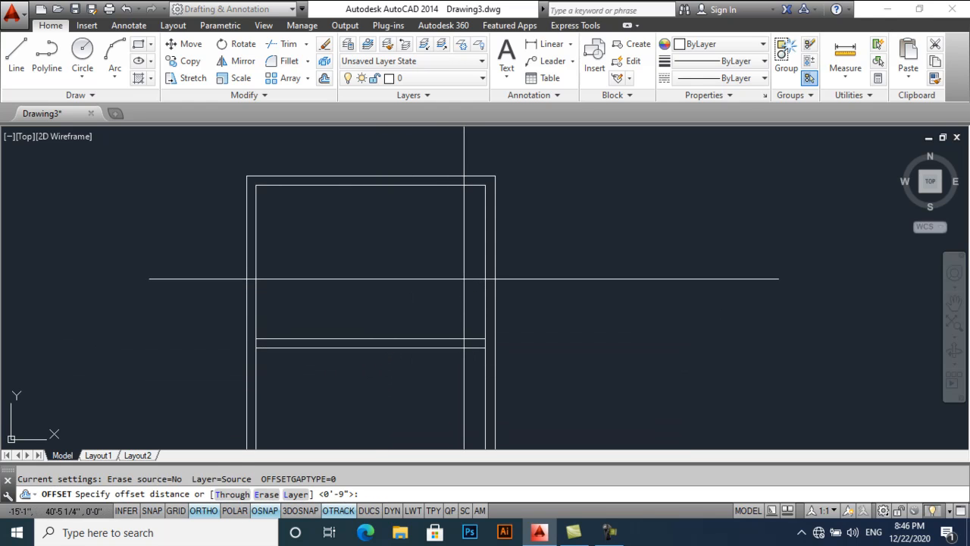
pyautogui.write("13'")
pyautogui.press('Return')
pyautogui.click(486, 271)
pyautogui.click(401, 271)
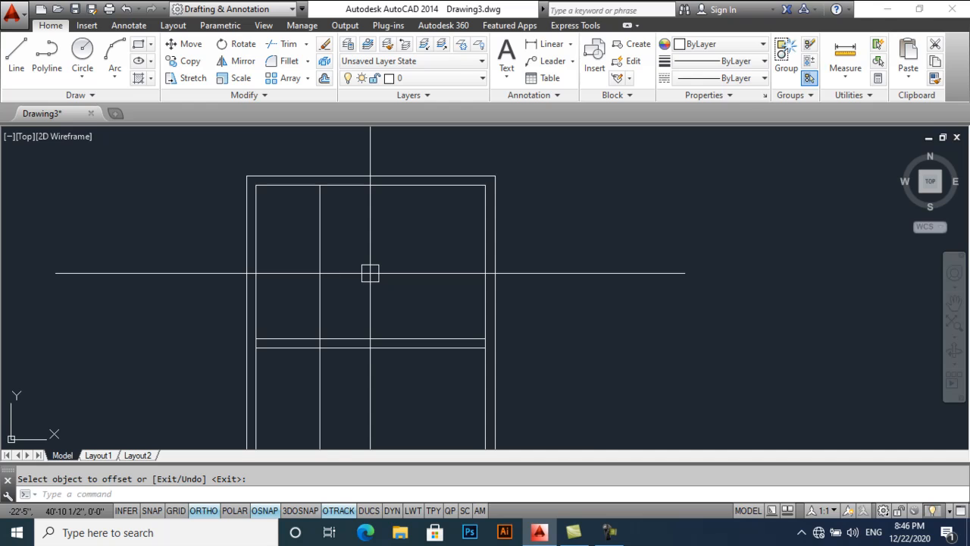
# Offset the new vertical line 4.5" to the left to form the partition's thickness.
pyautogui.write('o')
pyautogui.press('space')
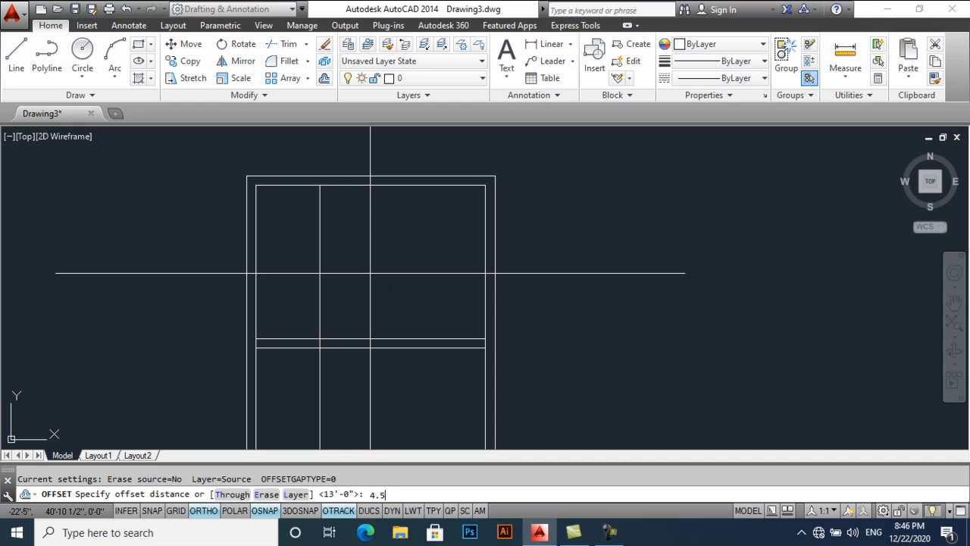
pyautogui.press('Return')
pyautogui.click(317, 265)
pyautogui.click(212, 265)
# Offset the outer line of the left wall 4.5" inward to make a thinner wall.
pyautogui.scroll(3, 240, 239)
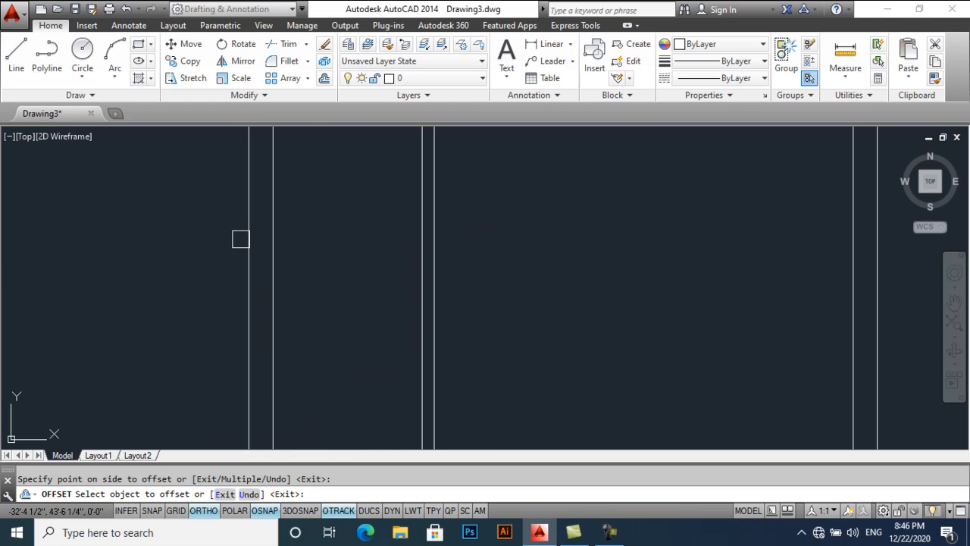
pyautogui.click(247, 239)
pyautogui.click(300, 252)
pyautogui.press('Return')
# Fillet the new left wall line to the top inner wall line and erase the former 9" left inner line.
pyautogui.moveTo(303, 251); pyautogui.dragTo(318, 331, button='middle')
pyautogui.write('f')
pyautogui.press('Return')
pyautogui.click(273, 219)
pyautogui.click(300, 205)
pyautogui.click(286, 220)
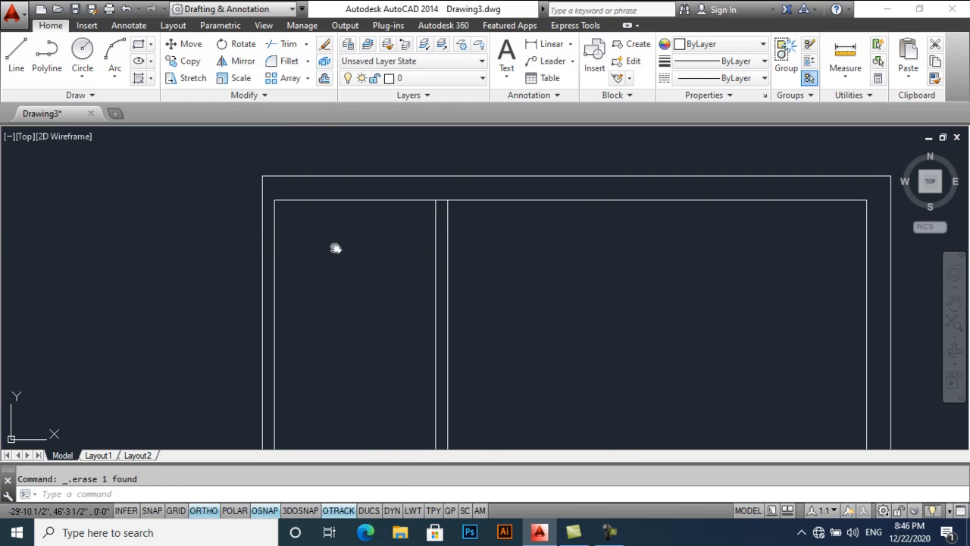
# Measure the narrow upper-left room's width between the left wall's inner line and the partition.
pyautogui.write('di')
pyautogui.press('Return')
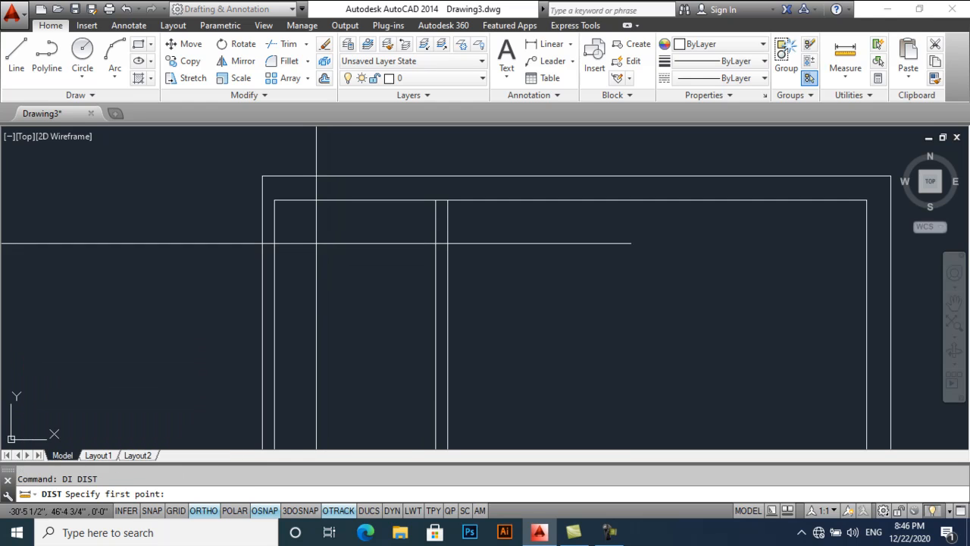
pyautogui.click(273, 202)
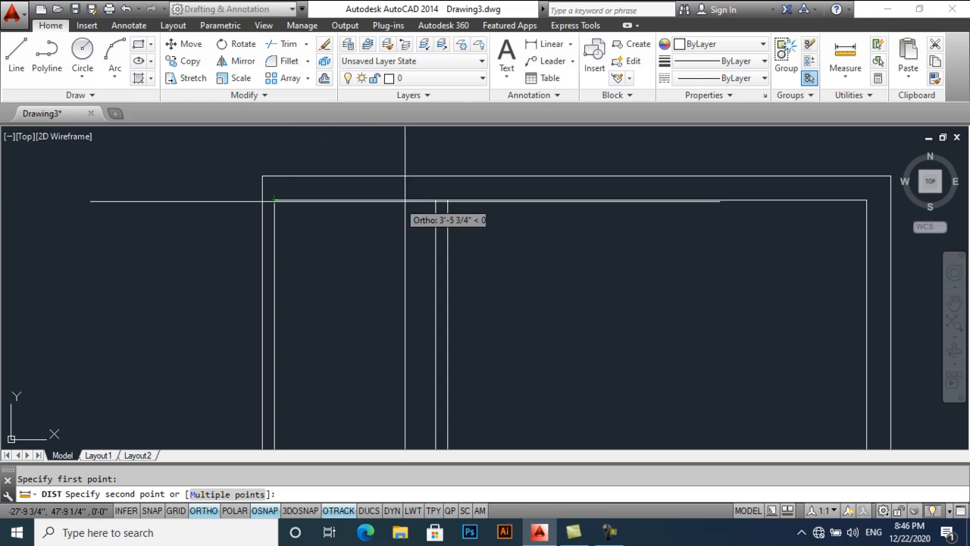
pyautogui.click(436, 200)
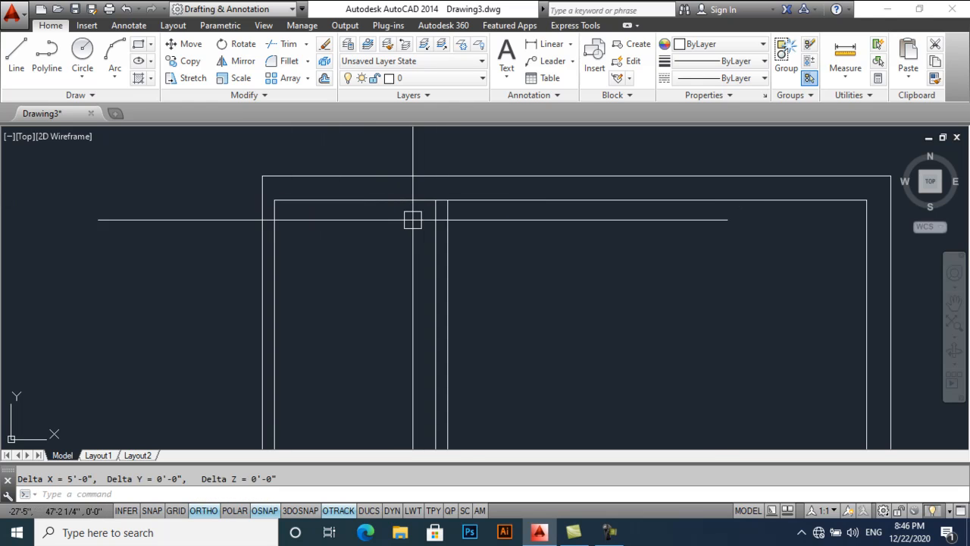
# Trim the top inner wall line between the two vertical partition lines.
pyautogui.write('t')
pyautogui.press('Return')
pyautogui.scroll(4, 429, 213)
pyautogui.press('Return')
pyautogui.click(429, 204)
pyautogui.scroll(-8, 402, 208)
pyautogui.press('Return')
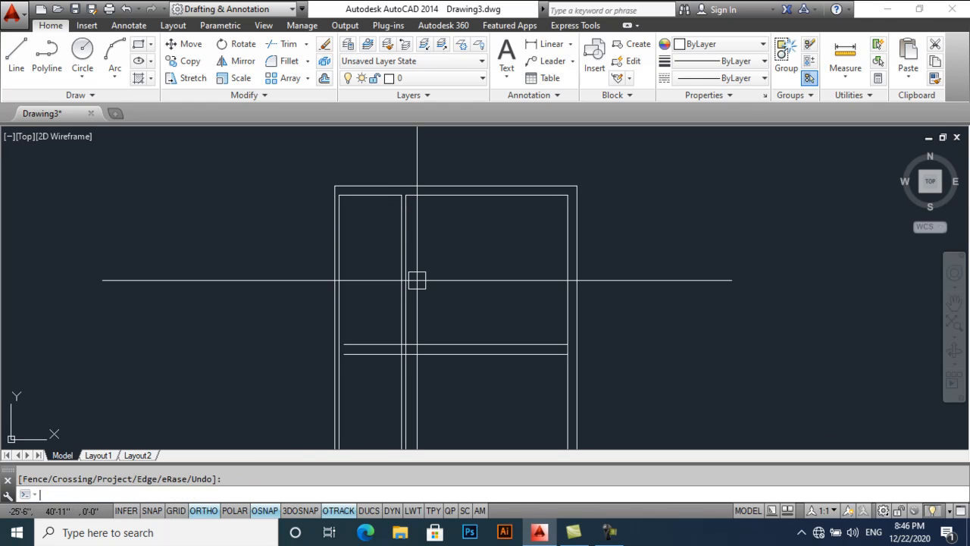
# Offset the narrow left room's top inner wall line downward to mark a dividing wall.
pyautogui.write('o')
pyautogui.press('Return')
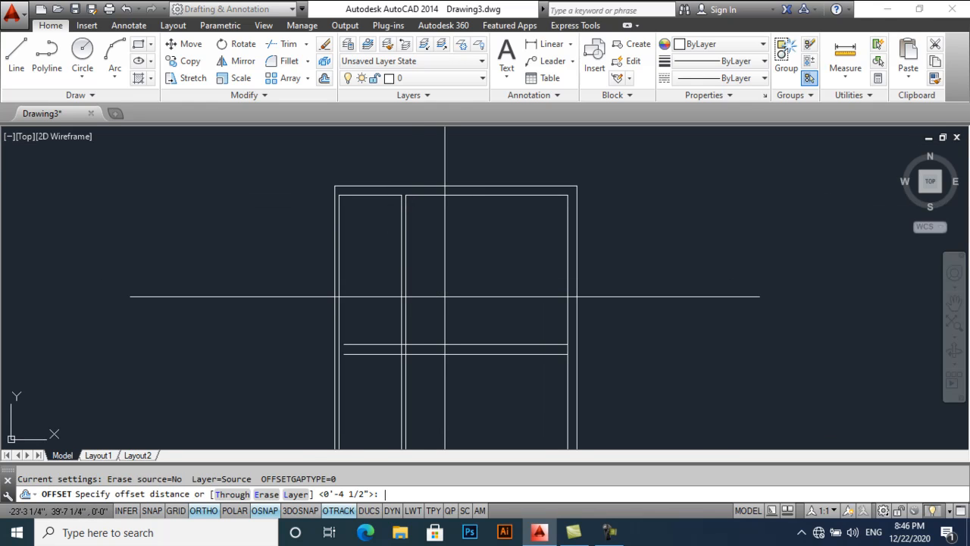
pyautogui.press('Return')
pyautogui.click(366, 196)
pyautogui.scroll(2, 368, 273)
pyautogui.click(368, 274)
pyautogui.press('Return')
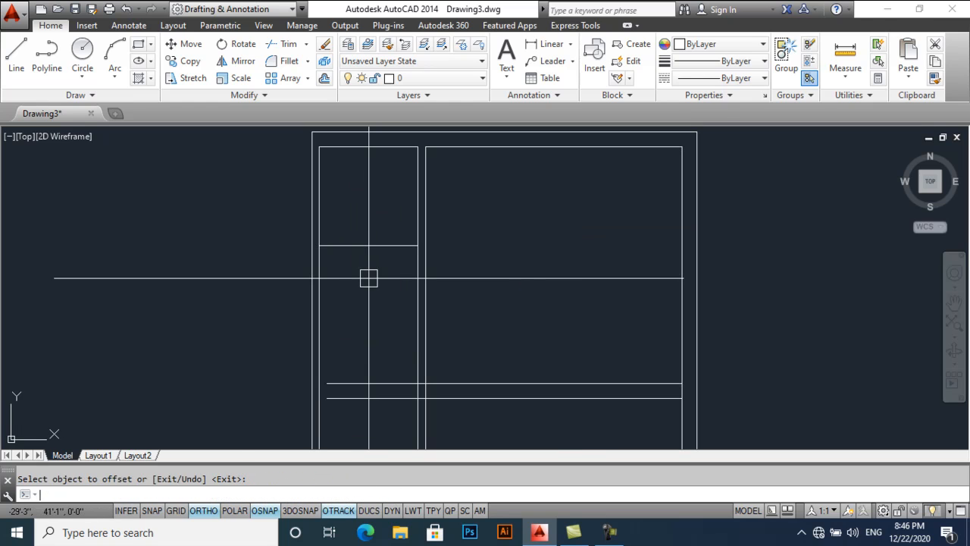
# Offset the narrow room's dividing line 4.5" downward to form its wall thickness.
pyautogui.write('o')
pyautogui.press('Return')
pyautogui.write('4.6')
pyautogui.press('Return')
pyautogui.click(369, 246)
pyautogui.click(368, 288)
pyautogui.scroll(2, 368, 258)
pyautogui.scroll(-2, 361, 264)
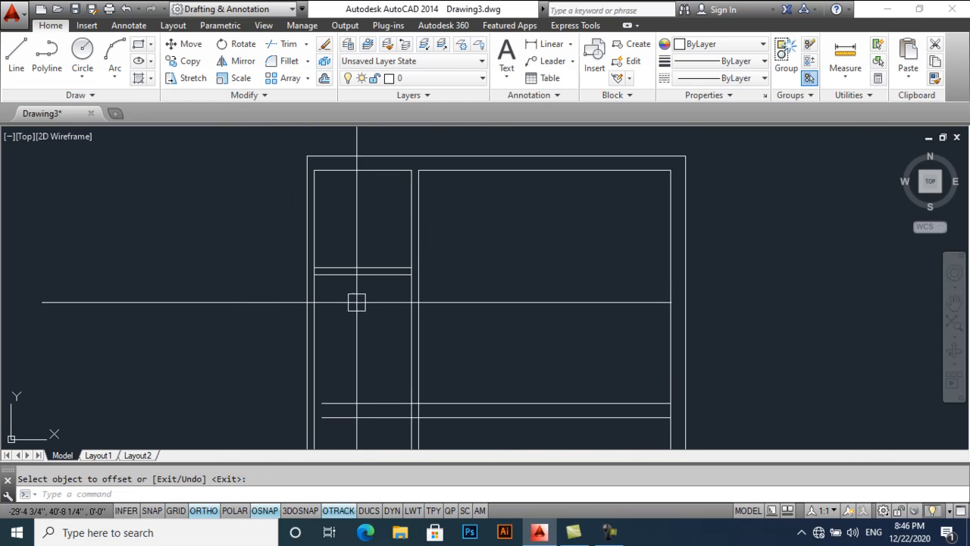
# Trim off both vertical partition lines below the upper line of the 9" cross wall.
pyautogui.scroll(4, 360, 311)
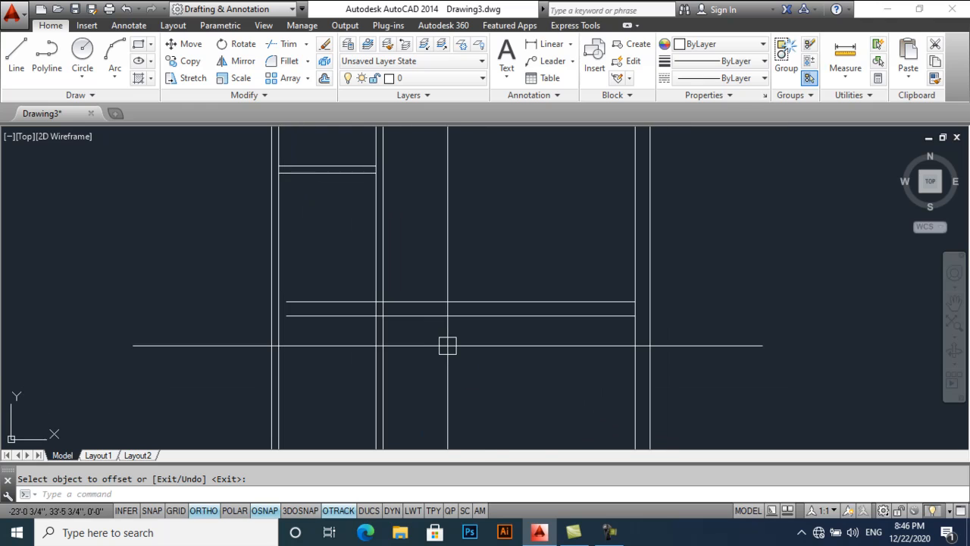
pyautogui.press('Escape')
pyautogui.write('tr')
pyautogui.press('Return')
pyautogui.click(407, 301)
pyautogui.press('Return')
pyautogui.click(416, 338)
pyautogui.click(361, 357)
pyautogui.press('Return')
# Extend both lines of the 9" cross wall to the left wall's inner line.
pyautogui.scroll(-5, 386, 278)
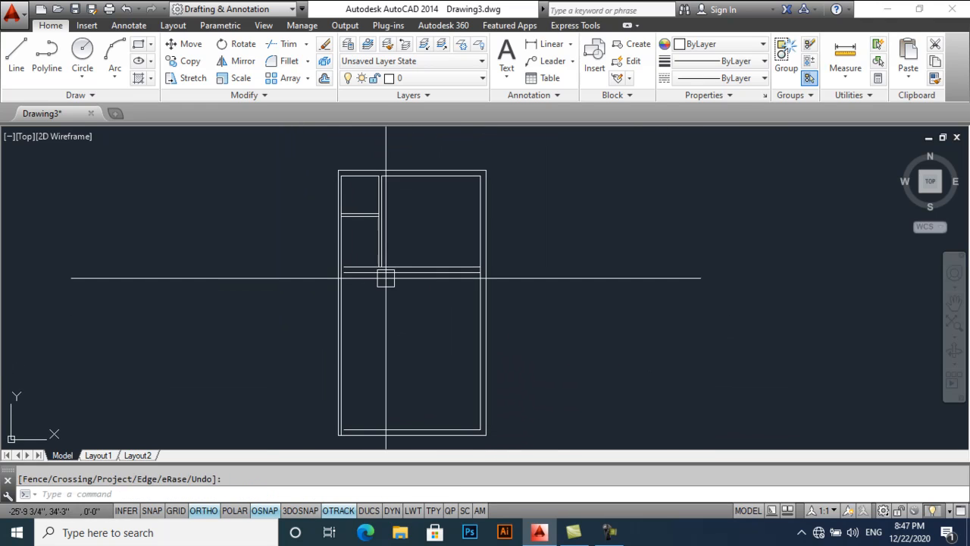
pyautogui.scroll(4, 373, 273)
pyautogui.write('ex')
pyautogui.press('Return')
pyautogui.press('Return')
pyautogui.click(347, 258)
pyautogui.click(341, 272)
pyautogui.press('Return')
# Trim the leftover line segments inside the wall junctions of the upper rooms and the cross wall.
pyautogui.moveTo(365, 243); pyautogui.dragTo(387, 376, button='middle')
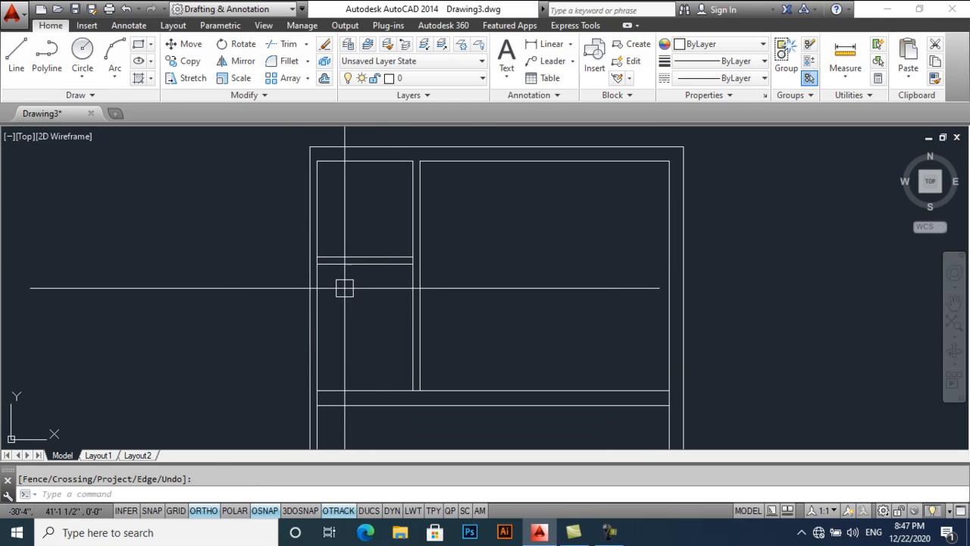
pyautogui.scroll(4, 329, 260)
pyautogui.write('tr')
pyautogui.scroll(2, 325, 255)
pyautogui.press('Return')
pyautogui.press('Return')
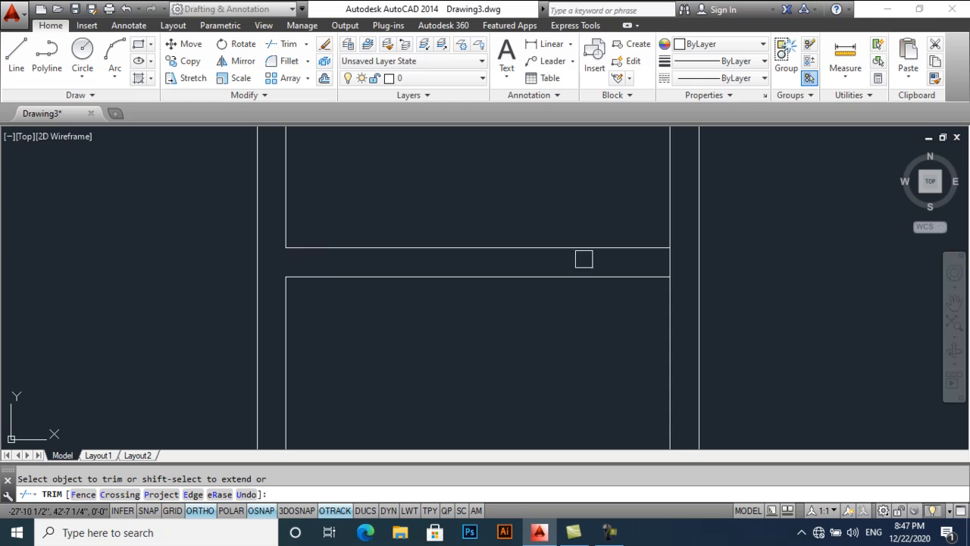
pyautogui.scroll(-3, 510, 231)
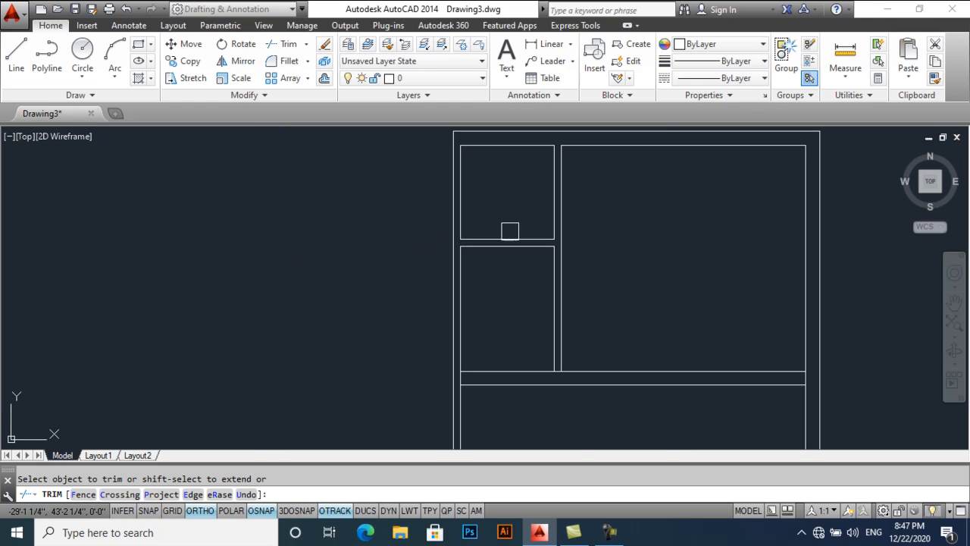
pyautogui.scroll(4, 527, 277)
pyautogui.scroll(-3, 346, 308)
pyautogui.scroll(4, 660, 301)
pyautogui.scroll(-4, 567, 296)
pyautogui.press('Return')
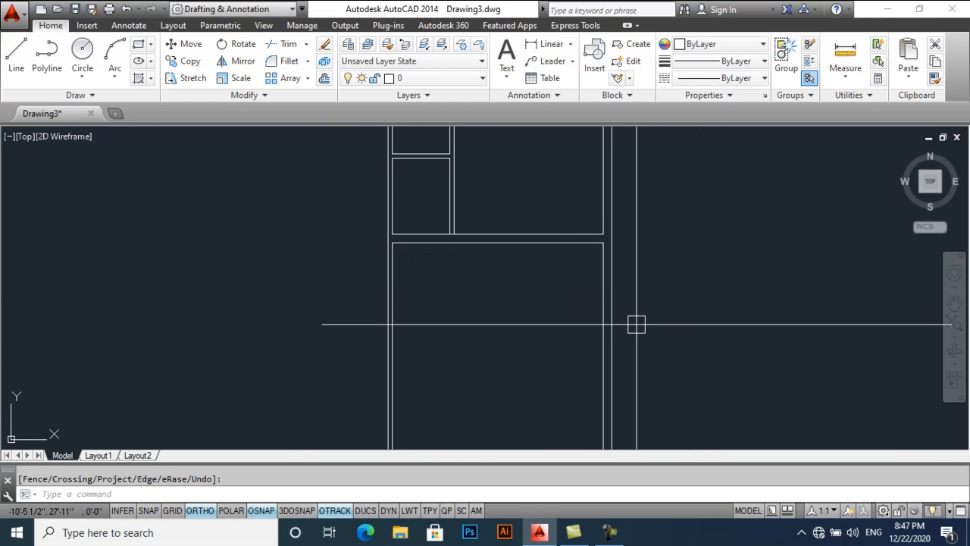
# Offset the lower line of the cross wall 10' downward to mark the middle room's depth.
pyautogui.write('o')
pyautogui.press('Return')
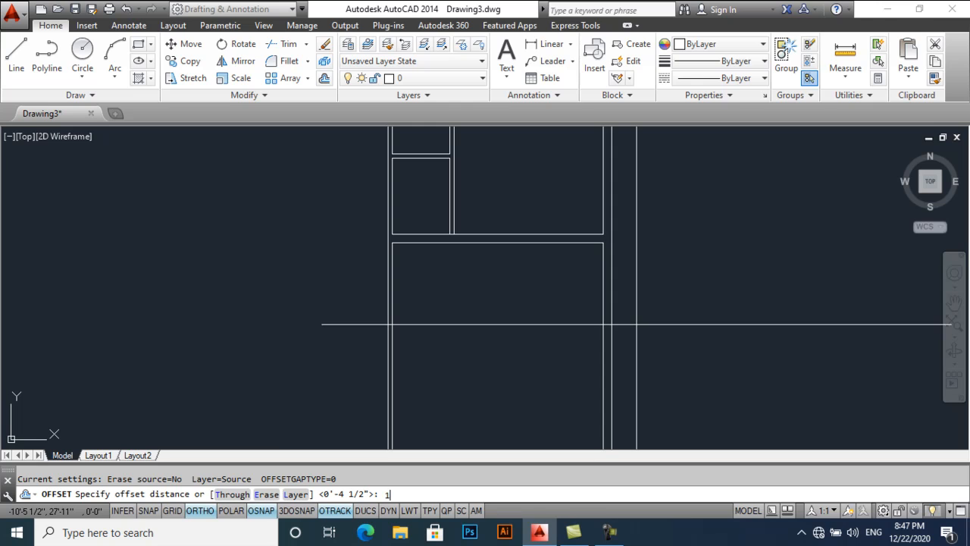
pyautogui.write("10'")
pyautogui.press('Return')
pyautogui.click(584, 250)
pyautogui.click(582, 292)
pyautogui.press('Return')
# Offset the middle room's lower line 9" downward to form the second cross wall.
pyautogui.moveTo(566, 320); pyautogui.dragTo(568, 293, button='middle')
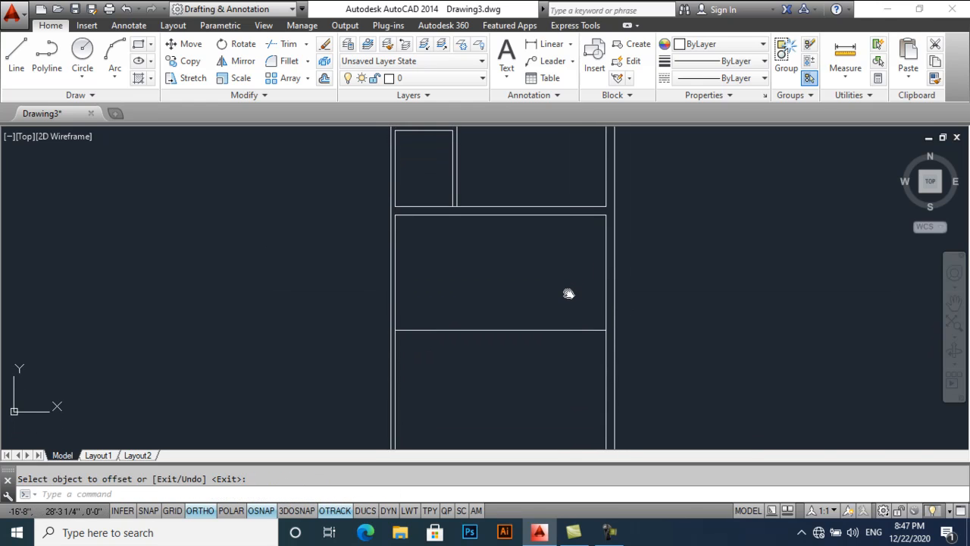
pyautogui.write('o')
pyautogui.press('Return')
pyautogui.press('Return')
pyautogui.click(562, 331)
pyautogui.click(563, 375)
# Offset the lower line of the second cross wall 7' downward to mark the lower right room's depth.
pyautogui.moveTo(563, 375); pyautogui.dragTo(566, 315, button='middle')
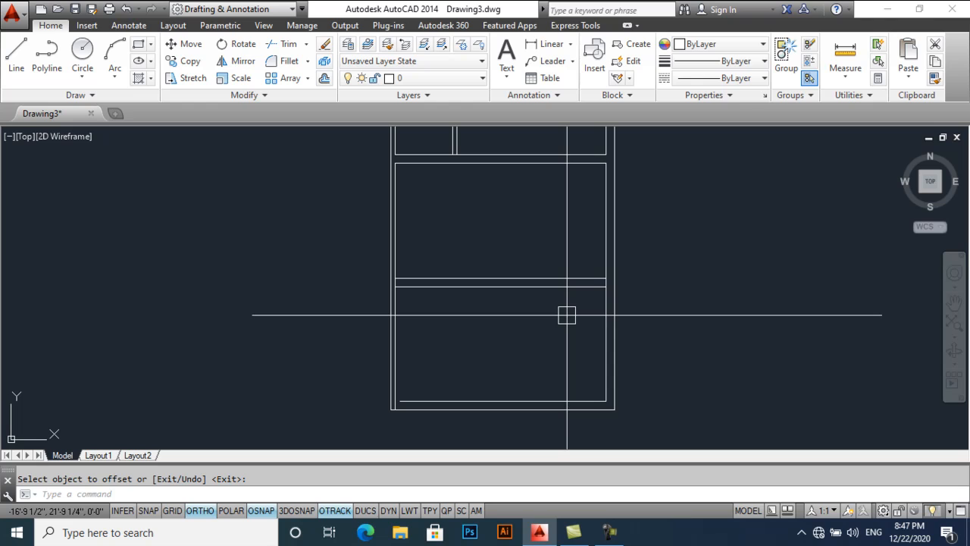
pyautogui.write('o')
pyautogui.press('Return')
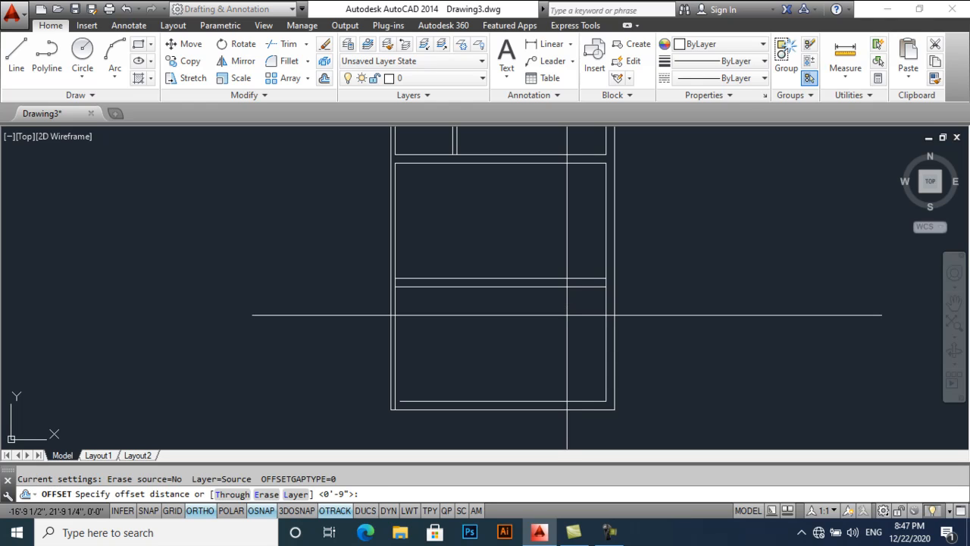
pyautogui.write("7'")
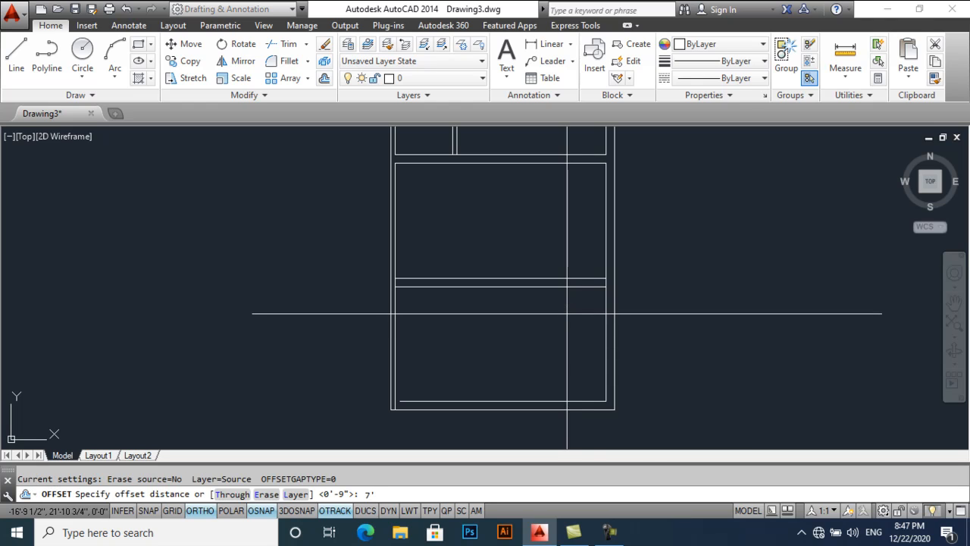
pyautogui.press('Return')
pyautogui.click(566, 287)
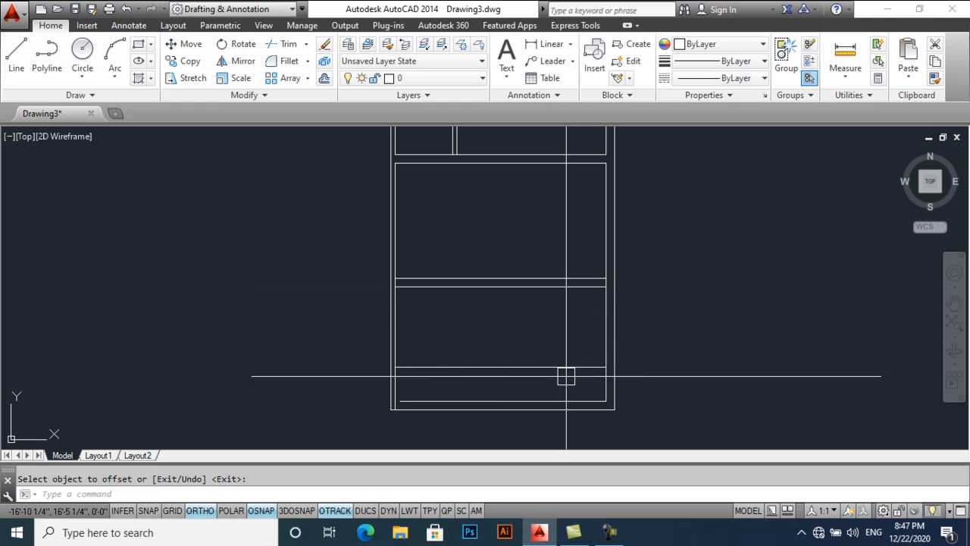
# Offset the lower right room's bottom line 9" downward to give that wall its thickness.
pyautogui.scroll(2, 567, 379)
pyautogui.write('o')
pyautogui.press('Return')
pyautogui.write('9')
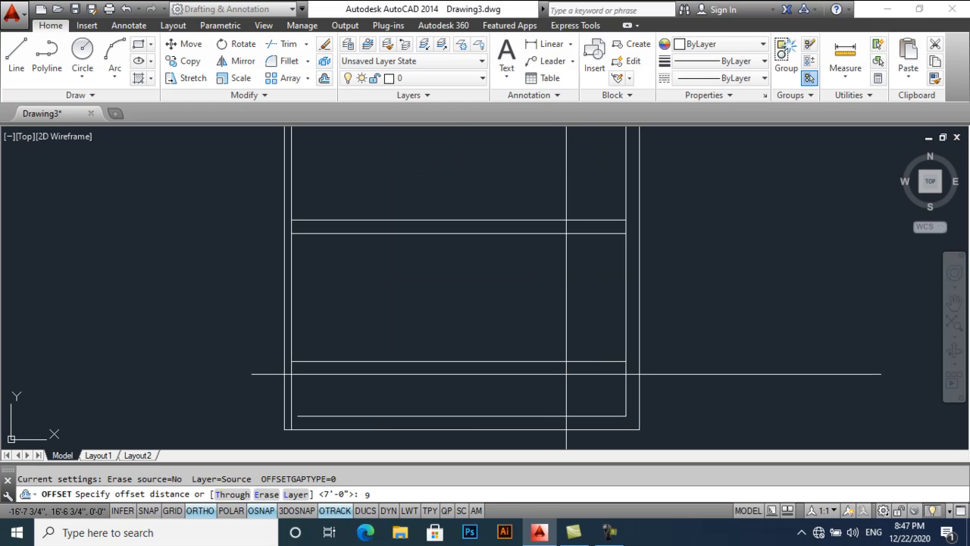
pyautogui.press('Return')
pyautogui.click(568, 363)
pyautogui.click(571, 383)
# Offset the right wall's inner line 7' to the left to mark the lower right room's width.
pyautogui.write('o')
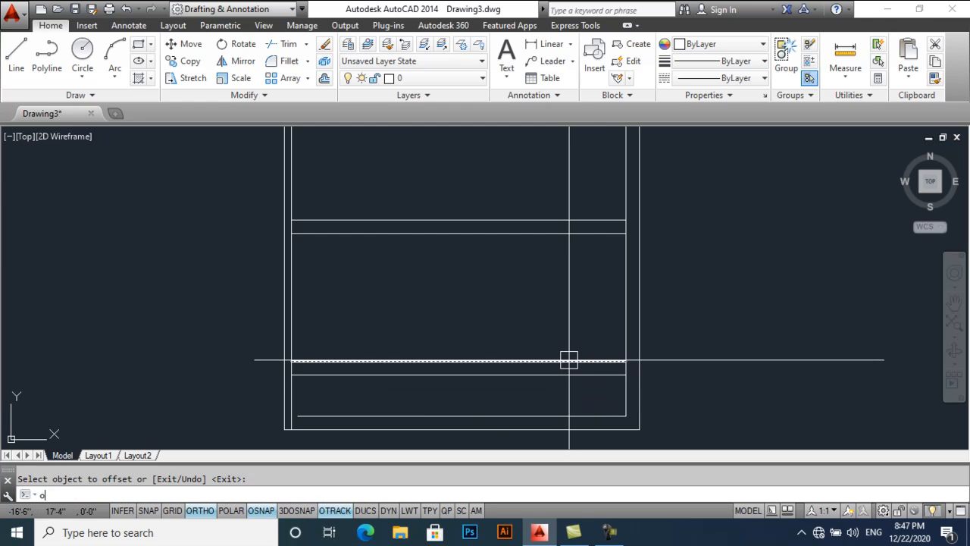
pyautogui.press('Return')
pyautogui.write('7')
pyautogui.press('Return')
pyautogui.click(620, 316)
pyautogui.click(579, 316)
# Offset the lower right room's new side line 9" to the left to form the partition wall.
pyautogui.write('o')
pyautogui.press('Return')
pyautogui.write('9')
pyautogui.press('Return')
pyautogui.click(497, 301)
pyautogui.click(473, 301)
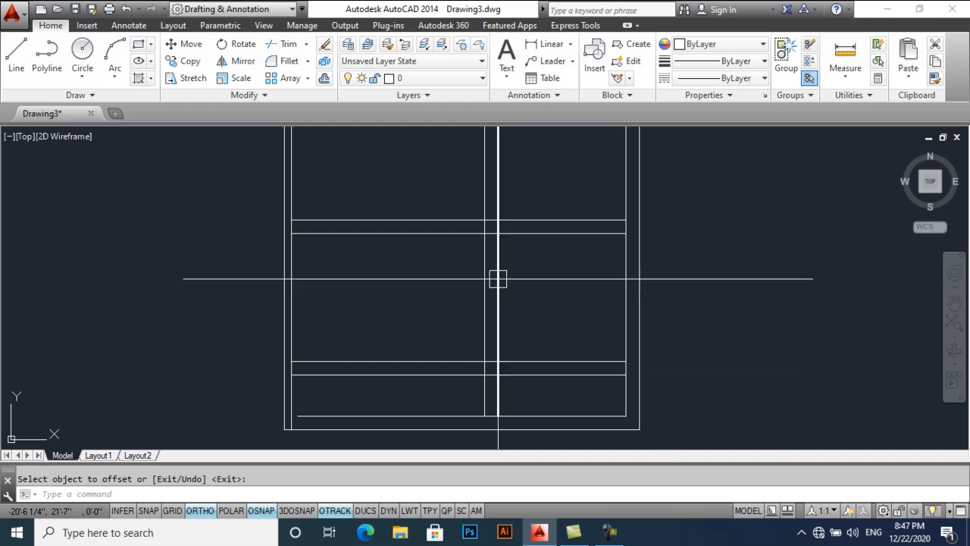
# Trim both vertical partition lines above the lower line of the second cross wall.
pyautogui.write('tr')
pyautogui.press('Return')
pyautogui.click(509, 229)
pyautogui.press('Return')
pyautogui.click(532, 195)
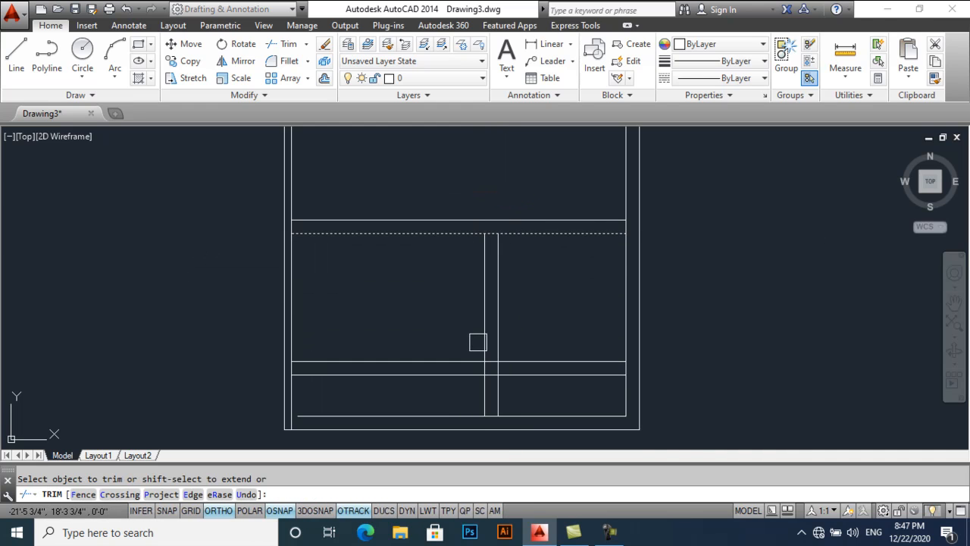
# Fillet the partition and bottom wall lines into clean inner and outer corners at the lower right room's lower-left corner.
pyautogui.press('Return')
pyautogui.write('f')
pyautogui.press('Return')
pyautogui.click(509, 361)
pyautogui.press('Return')
pyautogui.click(487, 350)
pyautogui.click(504, 374)
# Trim the leftover line segments where the partition and cross walls meet each other and the side walls.
pyautogui.write('tr')
pyautogui.press('Return')
pyautogui.scroll(5, 530, 325)
pyautogui.press('Return')
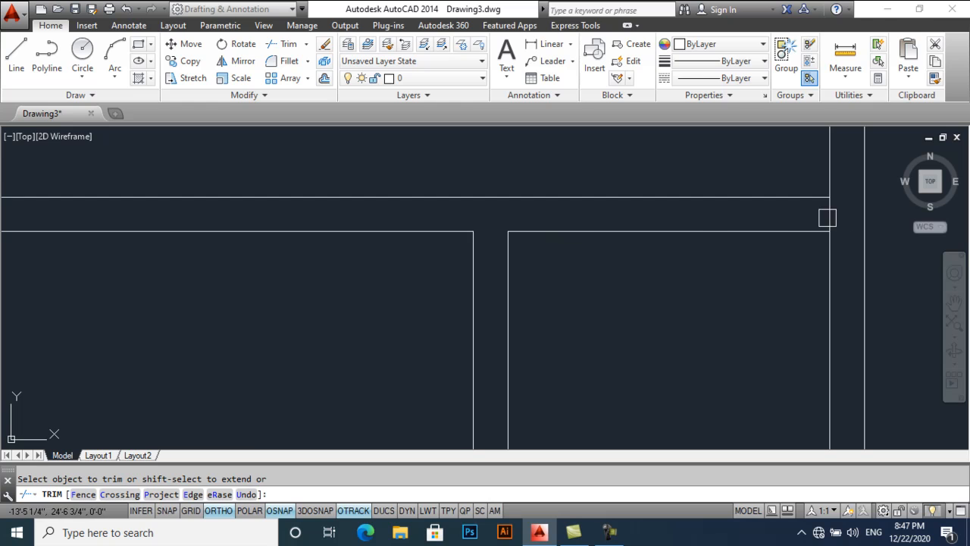
pyautogui.scroll(-3, 743, 335)
pyautogui.scroll(3, 749, 357)
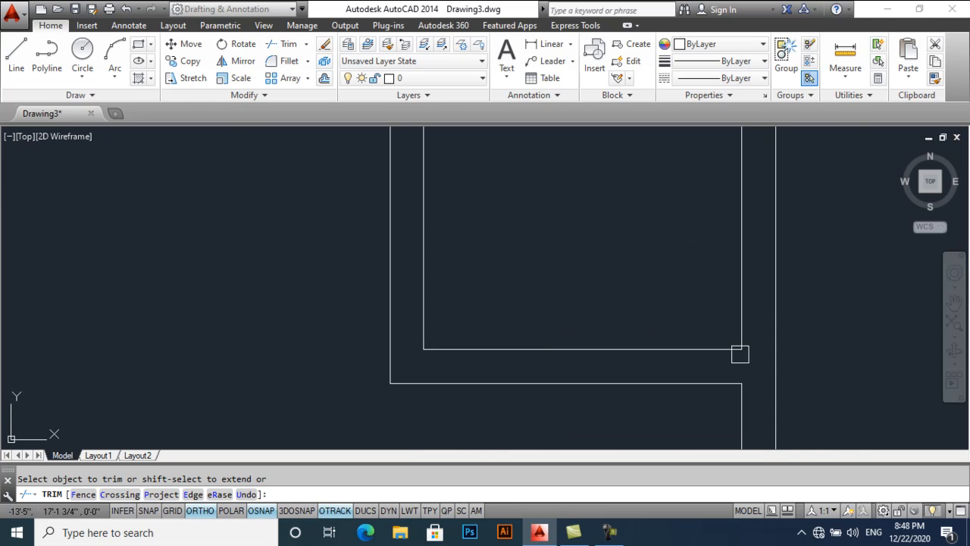
pyautogui.scroll(-4, 740, 354)
pyautogui.scroll(3, 387, 314)
pyautogui.scroll(-5, 390, 228)
pyautogui.scroll(2, 403, 312)
# Fillet the left wall's inner line and the bottom wall's inner line into a closed corner.
pyautogui.press('Return')
pyautogui.scroll(2, 402, 312)
pyautogui.write('f')
pyautogui.press('Return')
pyautogui.click(396, 304)
pyautogui.scroll(-4, 347, 279)
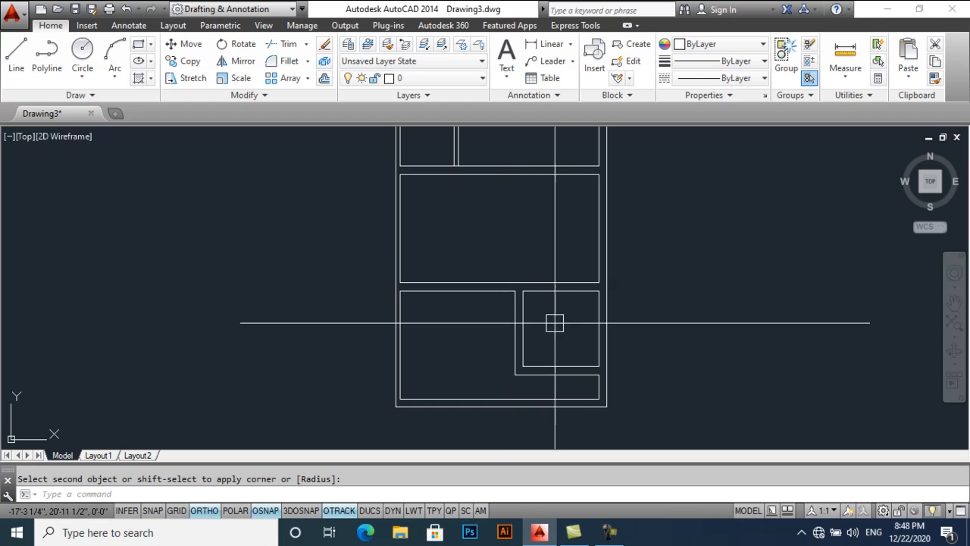
# Offset the partition's left line 3' to the left to mark the width of the stair flight.
pyautogui.moveTo(554, 325); pyautogui.dragTo(563, 300, button='middle')
pyautogui.scroll(3, 522, 315)
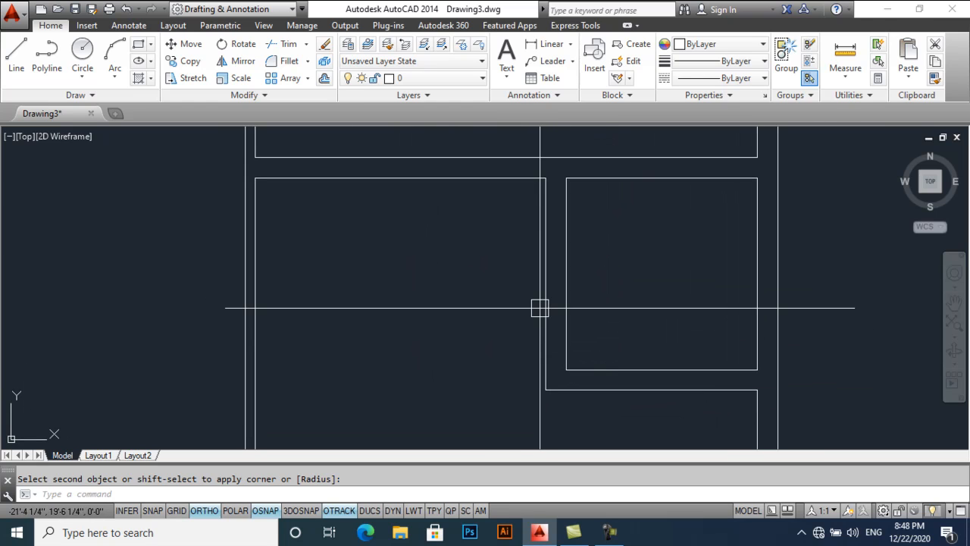
pyautogui.press('Return')
pyautogui.write('3')
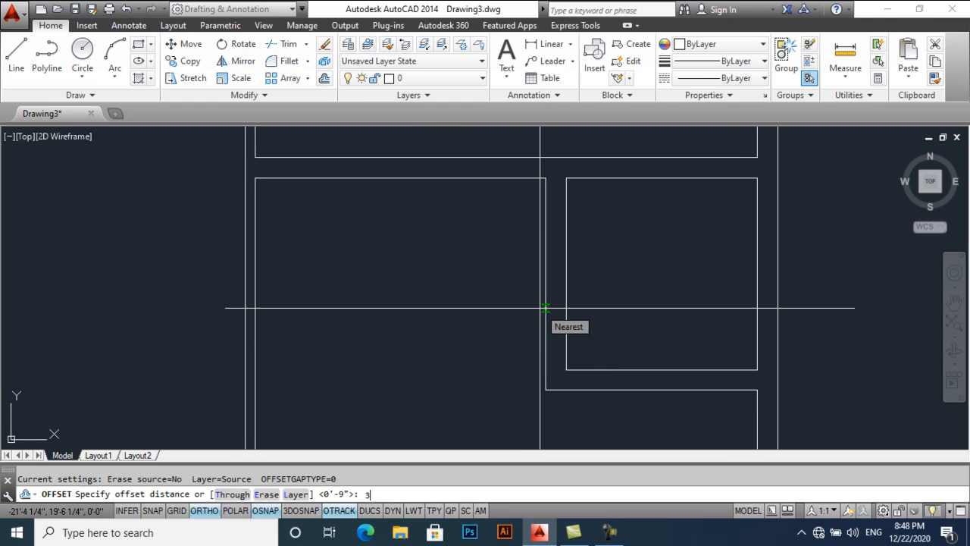
pyautogui.press('Return')
pyautogui.click(544, 303)
pyautogui.click(512, 303)
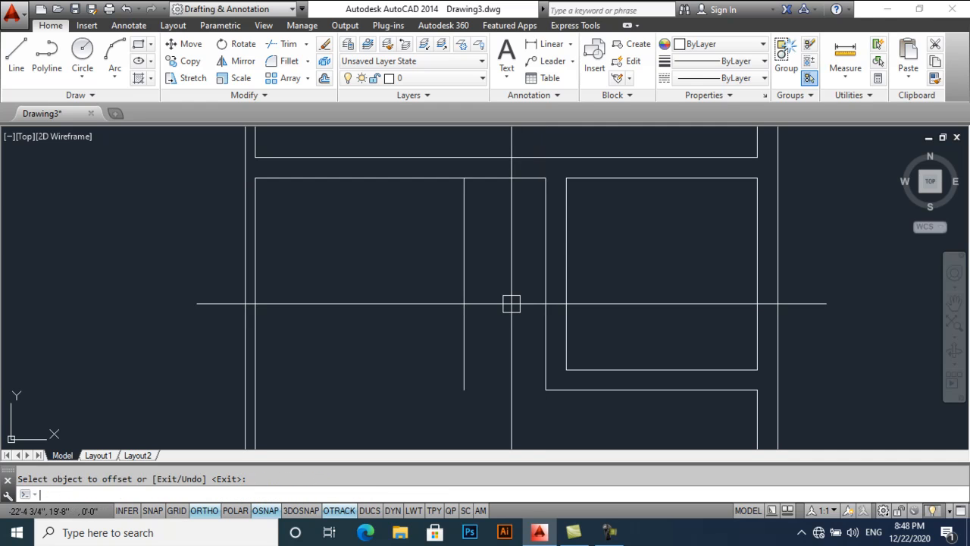
# Offset the lower left room's top line 3' downward to mark the stair landing.
pyautogui.press('Return')
pyautogui.press('Return')
pyautogui.click(505, 186)
pyautogui.click(490, 329)
pyautogui.moveTo(483, 378); pyautogui.dragTo(489, 366, button='middle')
# Draw a line joining the lower ends of the stair flight's two side lines.
pyautogui.write('1')
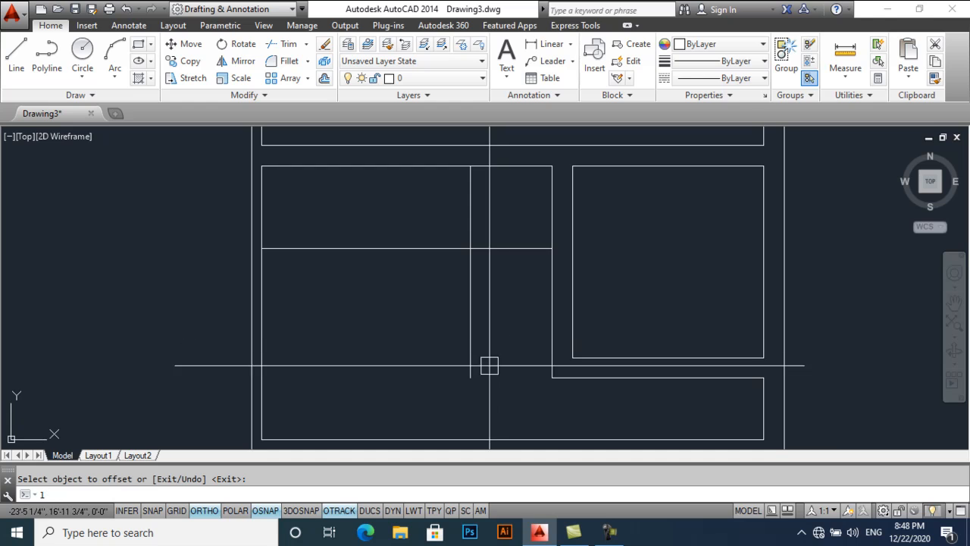
pyautogui.press('Return')
pyautogui.click(469, 378)
pyautogui.click(551, 378)
pyautogui.press('Return')
# Offset the stair's bottom line upward repeatedly at 10" to create treads up to the landing.
pyautogui.write('o')
pyautogui.press('Return')
pyautogui.write('10')
pyautogui.press('Return')
pyautogui.click(491, 378)
pyautogui.click(494, 340)
pyautogui.click(497, 354)
pyautogui.click(498, 341)
pyautogui.click(500, 332)
pyautogui.click(502, 297)
pyautogui.click(503, 309)
pyautogui.click(509, 294)
pyautogui.click(512, 290)
pyautogui.click(524, 260)
pyautogui.scroll(4, 502, 220)
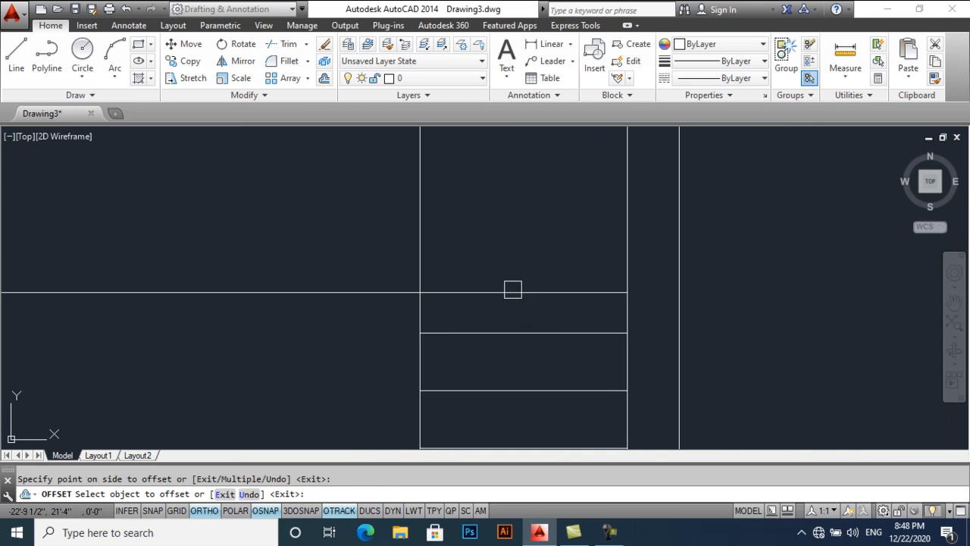
pyautogui.click(513, 326)
pyautogui.click(519, 256)
pyautogui.press('Return')
# Trim the landing line where it crosses the vertical stair flight.
pyautogui.write('t')
pyautogui.press('Return')
pyautogui.press('Return')
pyautogui.scroll(-2, 470, 303)
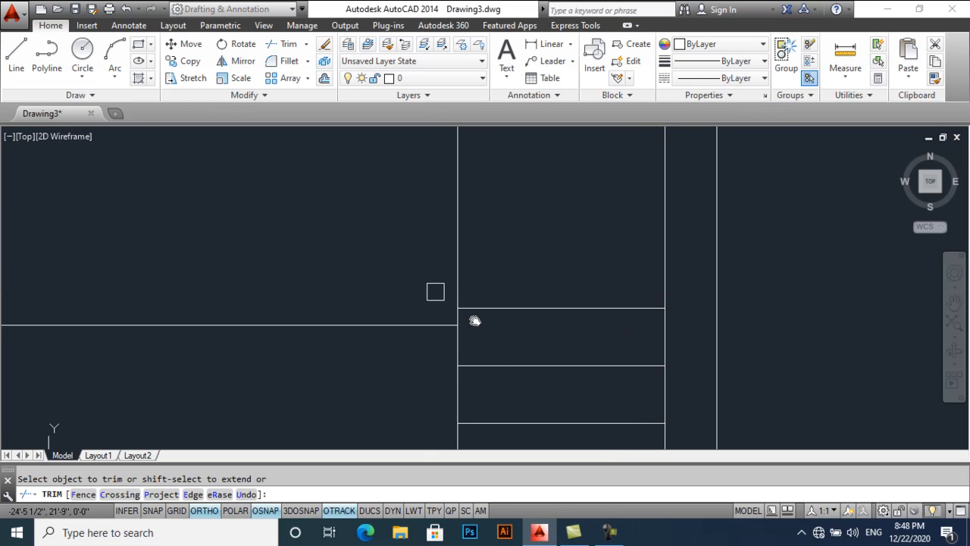
pyautogui.press('Escape')
# Draw a diagonal from the left end of the top tread to the landing's upper-right corner.
pyautogui.write('l')
pyautogui.press('Return')
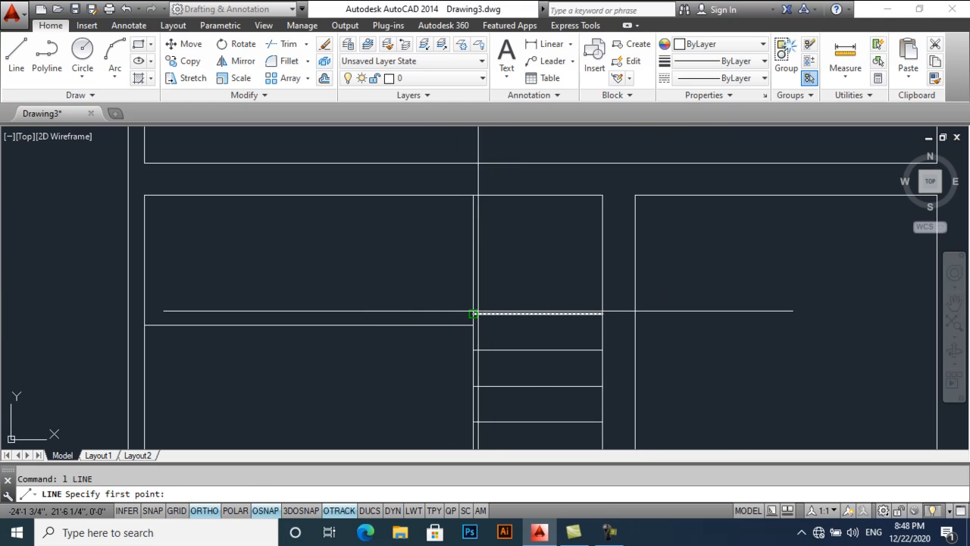
pyautogui.click(473, 313)
pyautogui.click(602, 194)
pyautogui.press('Return')
pyautogui.scroll(-3, 510, 265)
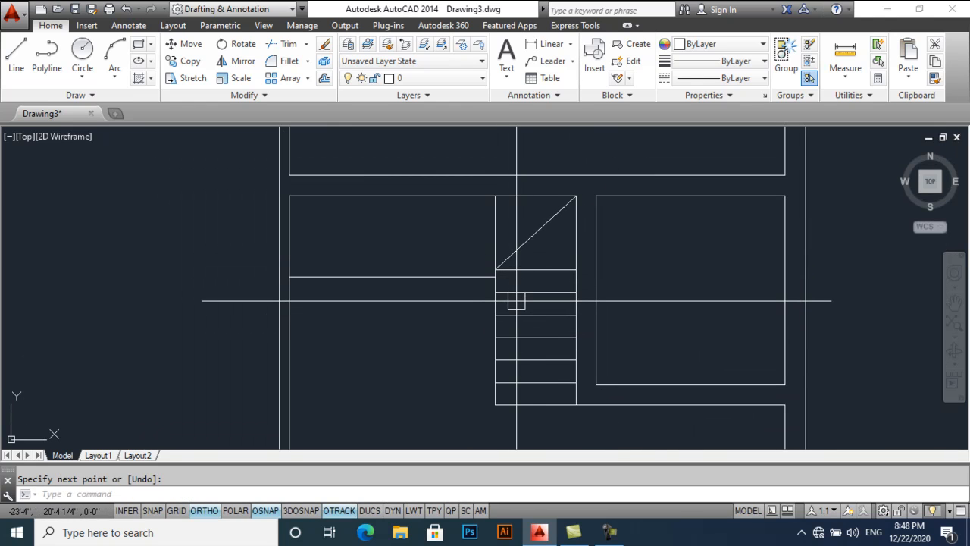
# Undo the diagonal, the landing trim, the 10" treads and the stair's bottom line.
pyautogui.scroll(2, 511, 259)
pyautogui.hotkey('ctrl', 'z')
pyautogui.hotkey('ctrl', 'z')
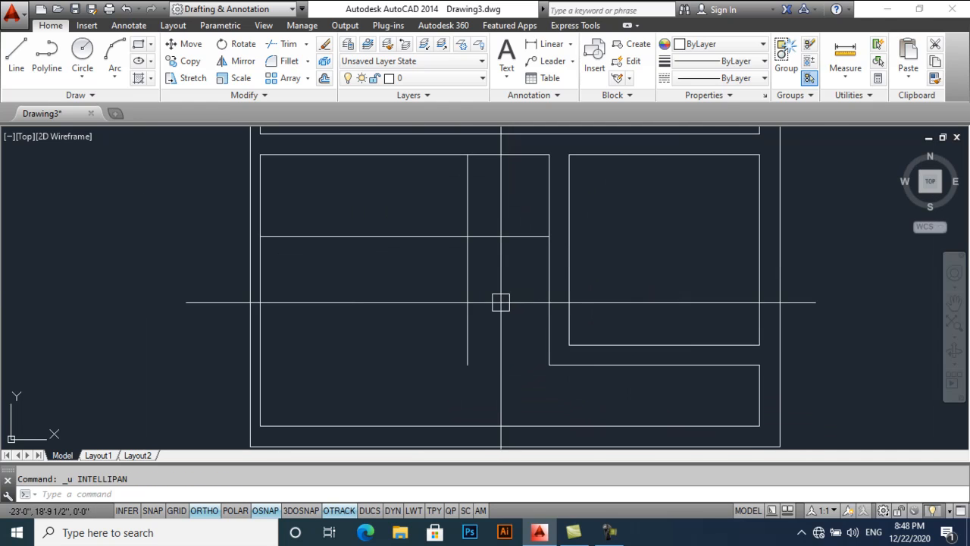
# Draw the first riser line across the bottom of the 3' stair flight, ending at the partition's corner.
pyautogui.press('Return')
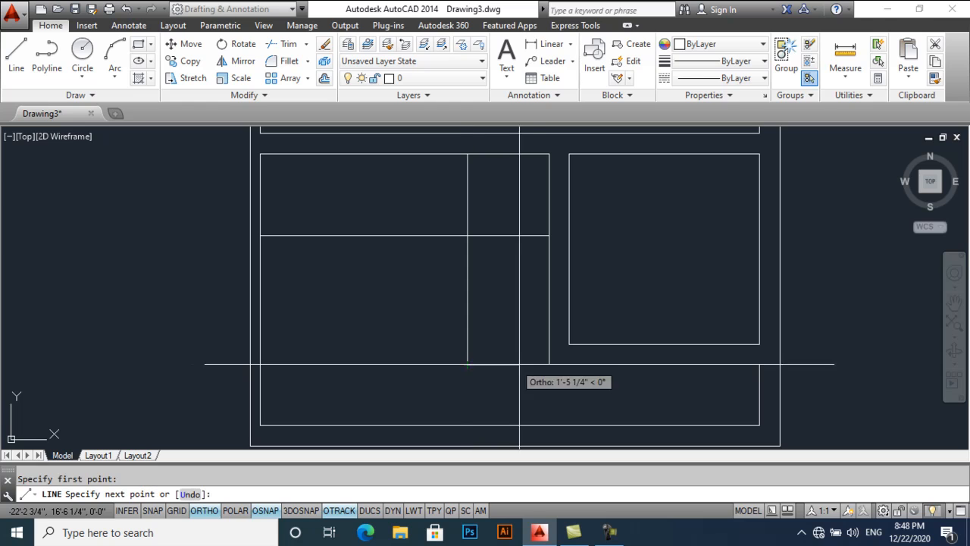
pyautogui.click(548, 364)
pyautogui.press('Return')
# Offset the stair's bottom line upward six times at 8" to create the vertical flight's treads.
pyautogui.write('o')
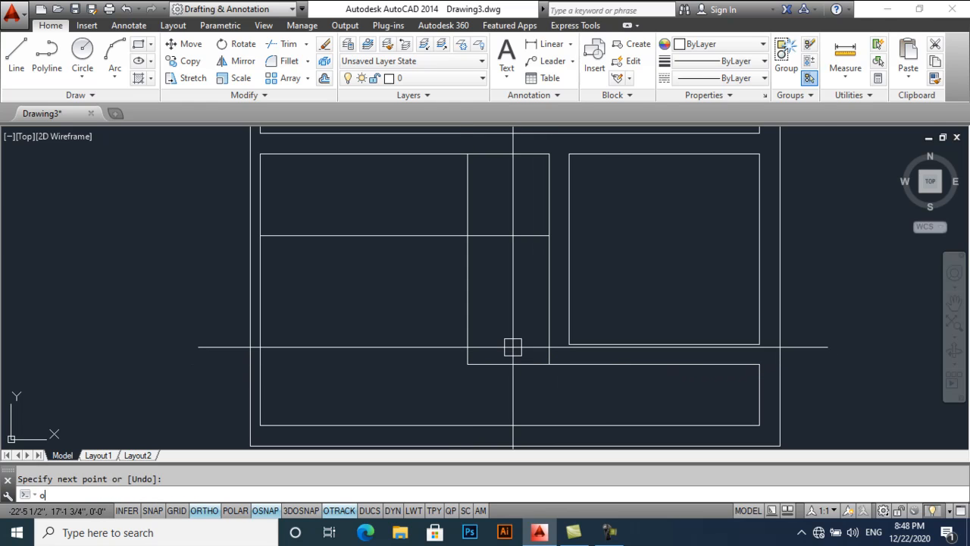
pyautogui.press('Return')
pyautogui.write('9')
pyautogui.press('Return')
pyautogui.click(513, 364)
pyautogui.click(513, 328)
pyautogui.click(514, 347)
pyautogui.click(513, 305)
pyautogui.click(513, 328)
pyautogui.click(513, 292)
pyautogui.click(513, 310)
pyautogui.click(517, 279)
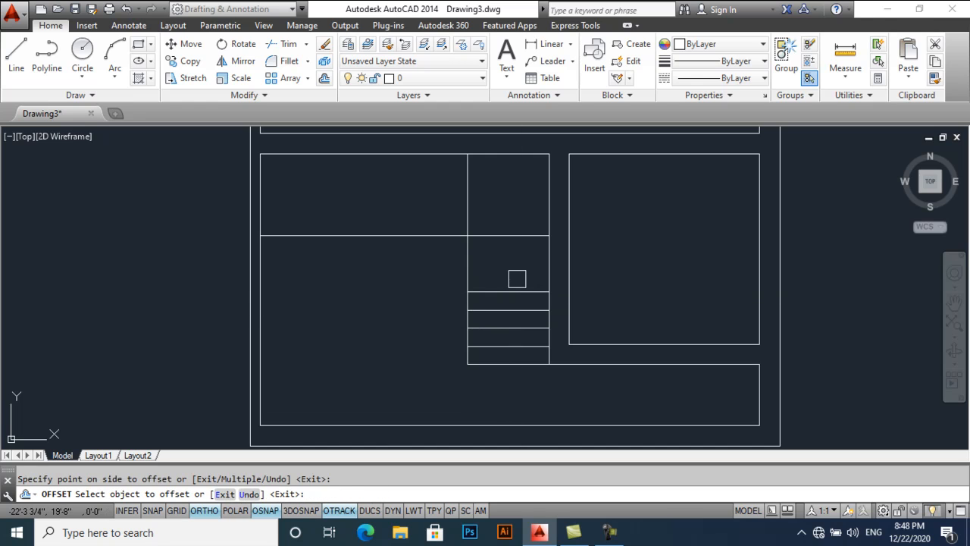
pyautogui.click(515, 291)
pyautogui.click(515, 263)
pyautogui.click(513, 273)
pyautogui.click(514, 223)
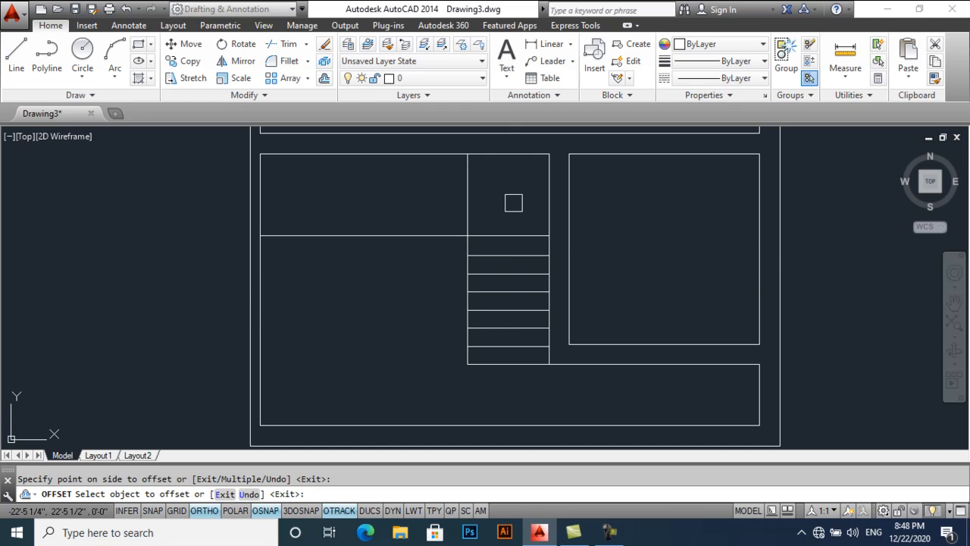
pyautogui.press('Escape')
# Draw a diagonal across the stair landing from its lower-left to its upper-right corner.
pyautogui.write('l')
pyautogui.press('Return')
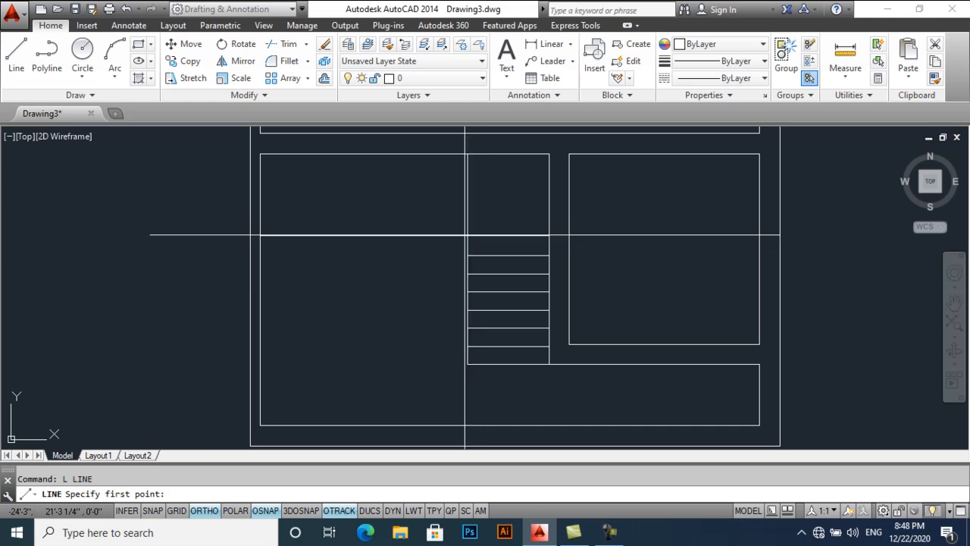
pyautogui.click(468, 236)
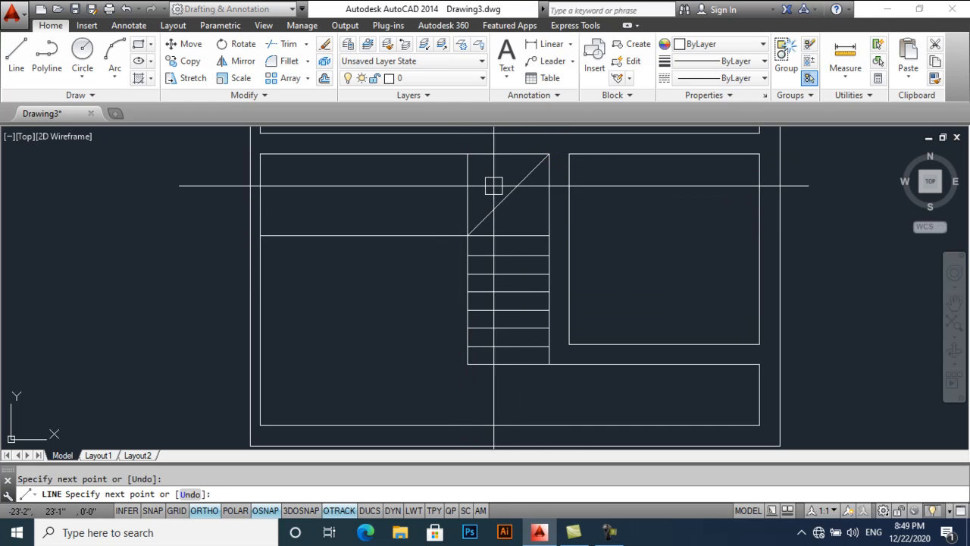
pyautogui.press('Escape')
# Offset the stair flight's left side line 8" to the left for the upper flight's first tread.
pyautogui.moveTo(457, 200); pyautogui.dragTo(504, 229, button='middle')
pyautogui.write('o')
pyautogui.press('Return')
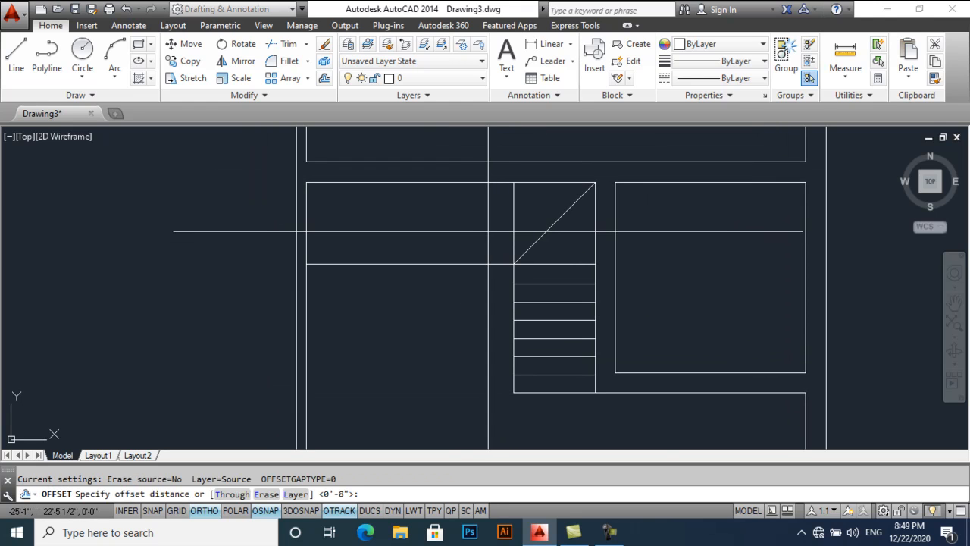
pyautogui.press('Return')
pyautogui.click(514, 243)
pyautogui.click(496, 278)
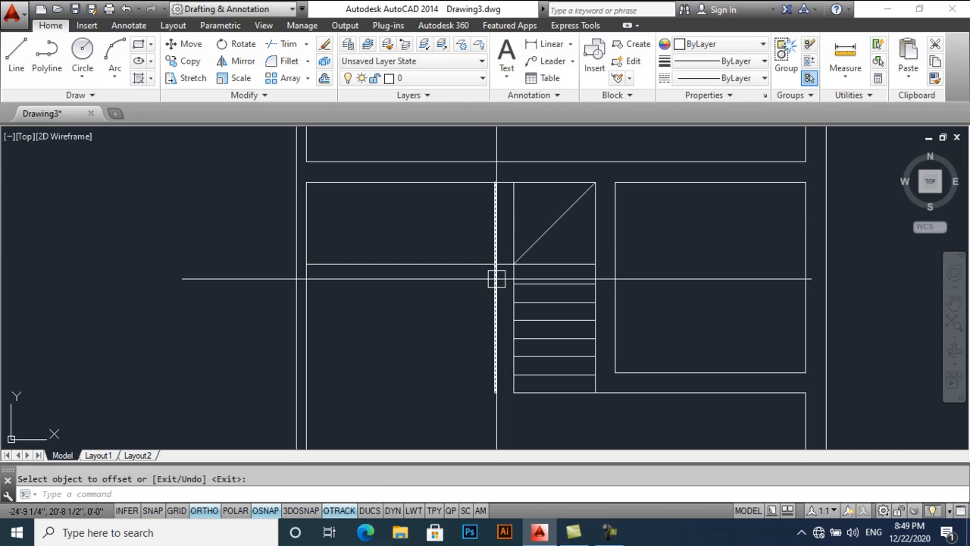
# Trim the part of the new tread line that extends below the landing line.
pyautogui.write('r`tr')
pyautogui.press('Return')
pyautogui.press('Return')
pyautogui.click(496, 279)
pyautogui.press('Return')
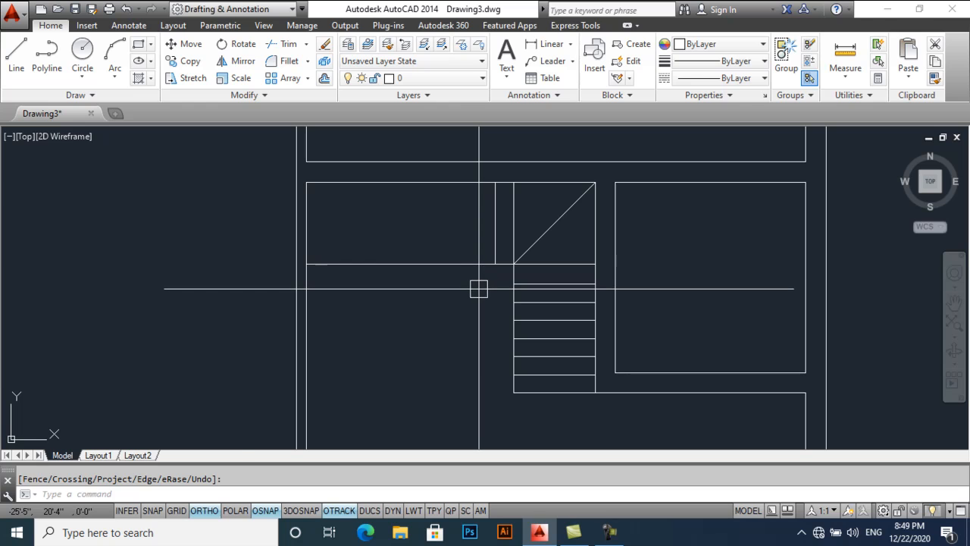
# Offset the upper flight's tread line to the left four more times at 8" spacing.
pyautogui.write('o')
pyautogui.press('Return')
pyautogui.press('Return')
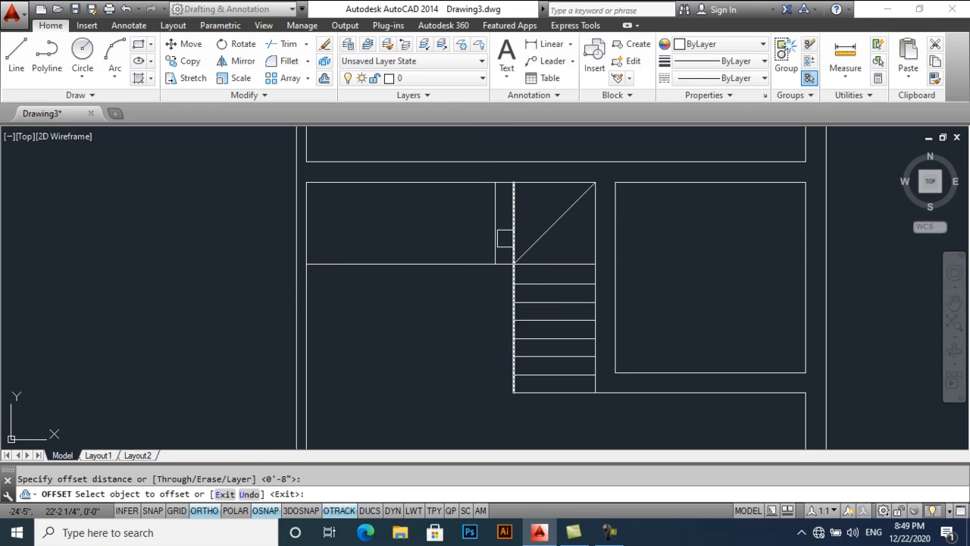
pyautogui.click(458, 239)
pyautogui.click(477, 240)
pyautogui.click(431, 240)
pyautogui.click(456, 240)
pyautogui.click(425, 246)
pyautogui.press('Return')
pyautogui.press('Return')
pyautogui.press('Return')
pyautogui.click(440, 239)
pyautogui.click(402, 242)
pyautogui.press('Return')
# Trim the landing line beyond the upper flight's leftmost tread.
pyautogui.write('tr')
pyautogui.press('Return')
pyautogui.press('Return')
pyautogui.click(401, 264)
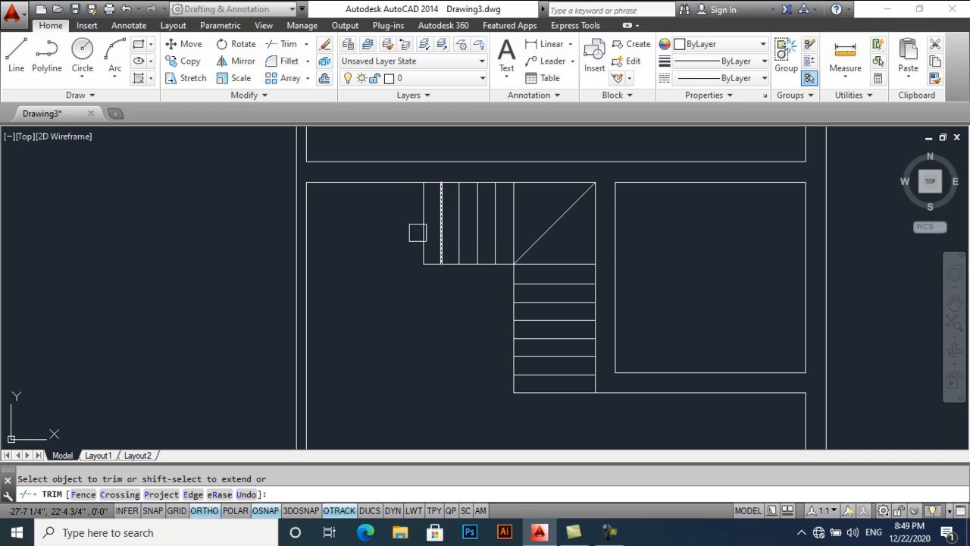
# Offset the middle room's left inner wall line 4.5" to the right for the door opening's first edge.
pyautogui.moveTo(376, 227); pyautogui.dragTo(406, 271, button='middle')
pyautogui.press('Return')
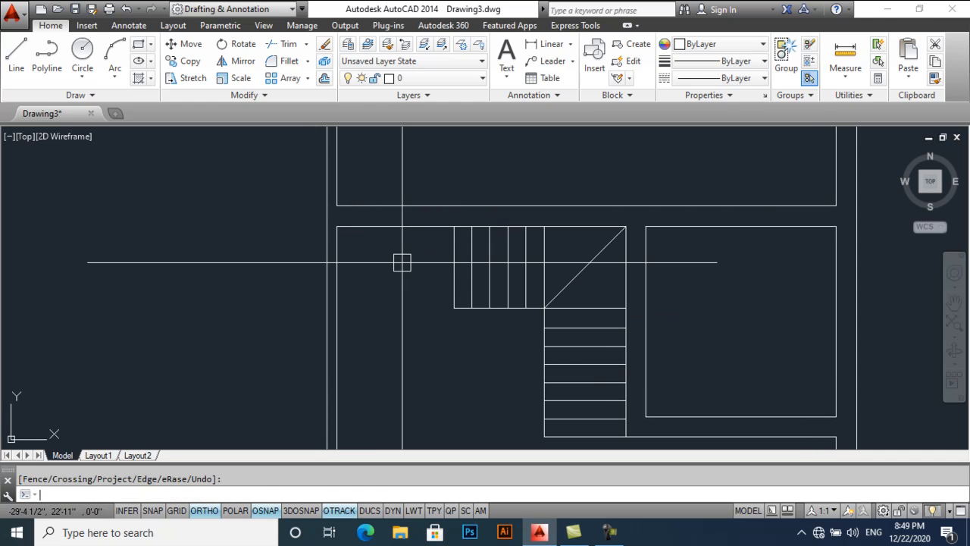
pyautogui.write('o')
pyautogui.press('Return')
pyautogui.write('4.5')
pyautogui.press('Return')
pyautogui.click(337, 184)
pyautogui.click(386, 188)
pyautogui.press('Return')
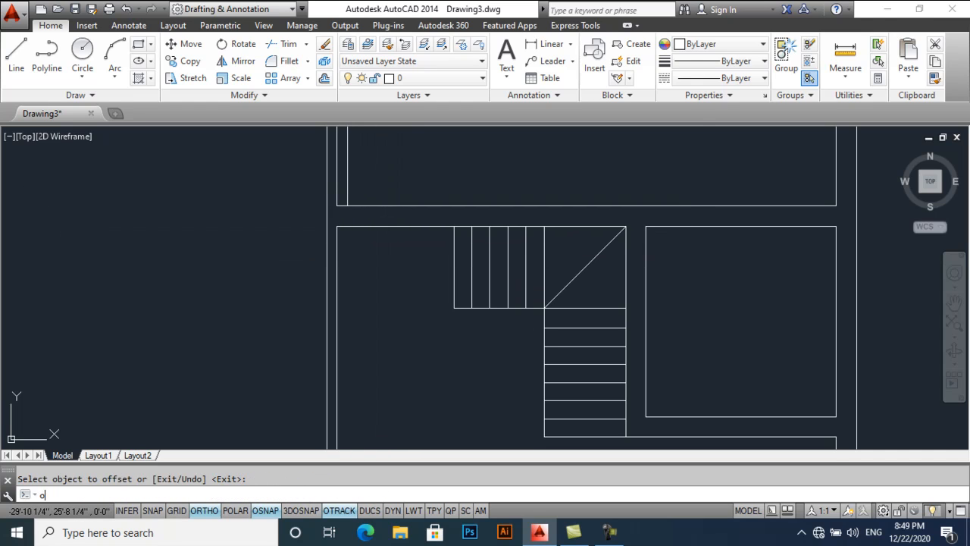
# Offset the new door edge line 42" to the right for the opening's second edge.
pyautogui.write('o')
pyautogui.press('Return')
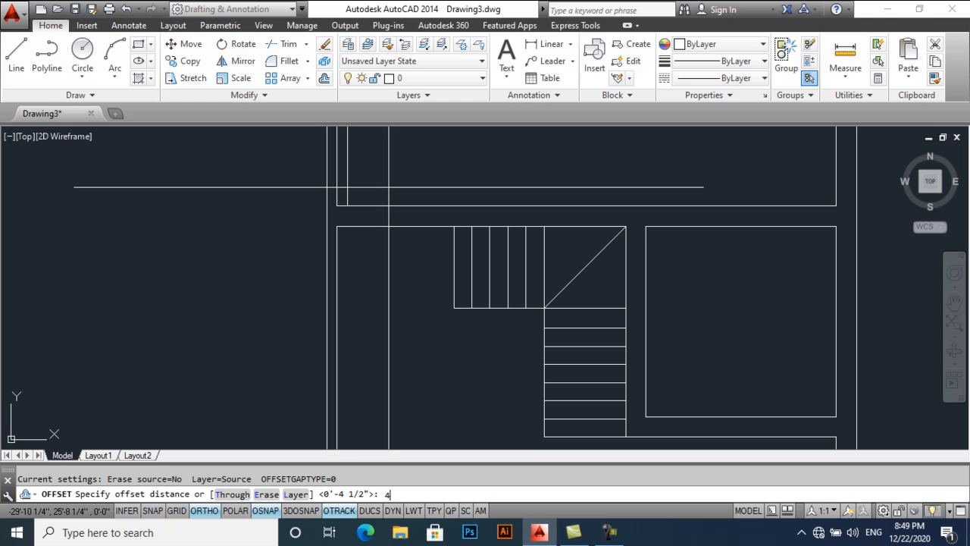
pyautogui.write('42')
pyautogui.press('Return')
pyautogui.click(347, 184)
pyautogui.click(380, 185)
# Extend both door edge lines down across the wall between the middle room and the staircase.
pyautogui.write('ex')
pyautogui.press('Return')
pyautogui.press('Return')
pyautogui.click(448, 195)
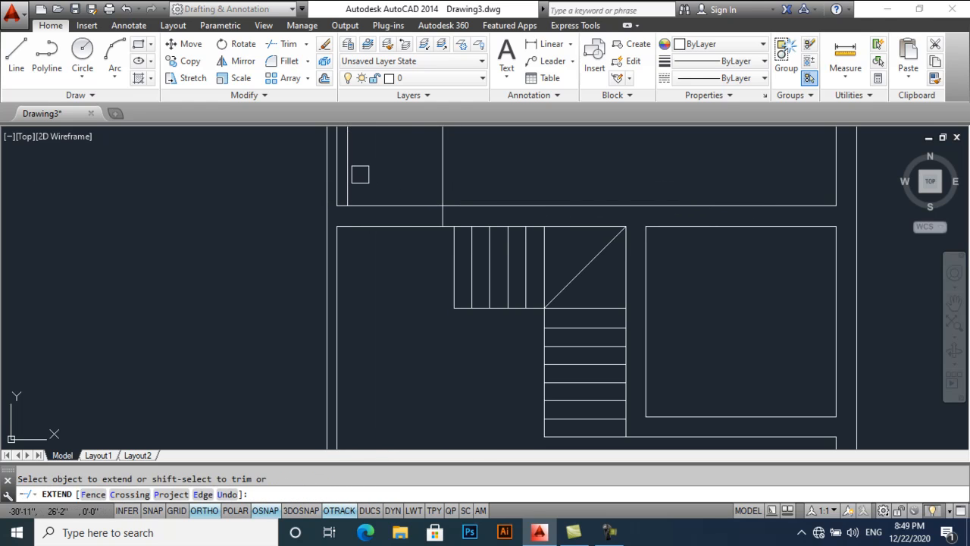
pyautogui.press('Escape')
# Trim the wall lines between the two door edges and the edge lines above the wall to open the doorway.
pyautogui.write('tr')
pyautogui.press('Return')
pyautogui.press('Return')
pyautogui.click(394, 221)
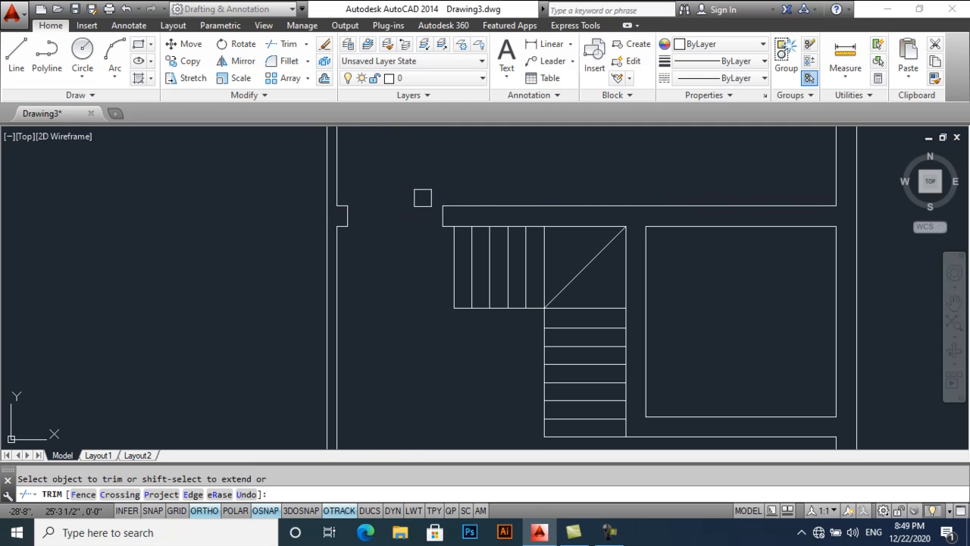
pyautogui.scroll(-4, 423, 198)
pyautogui.moveTo(429, 194); pyautogui.dragTo(435, 238, button='middle')
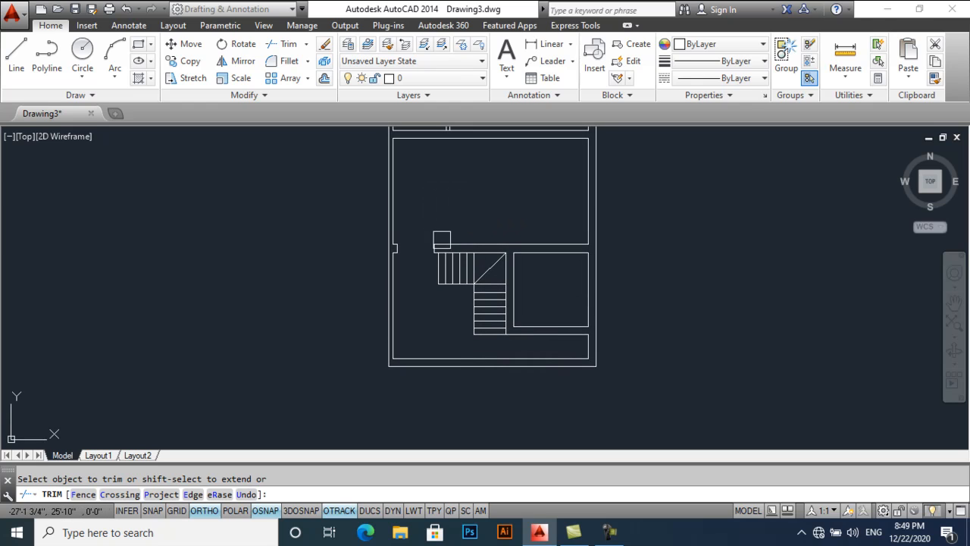
pyautogui.press('Return')
# Examine the floor plan around the staircase and the new doorway.
pyautogui.moveTo(440, 294); pyautogui.dragTo(452, 265, button='middle')
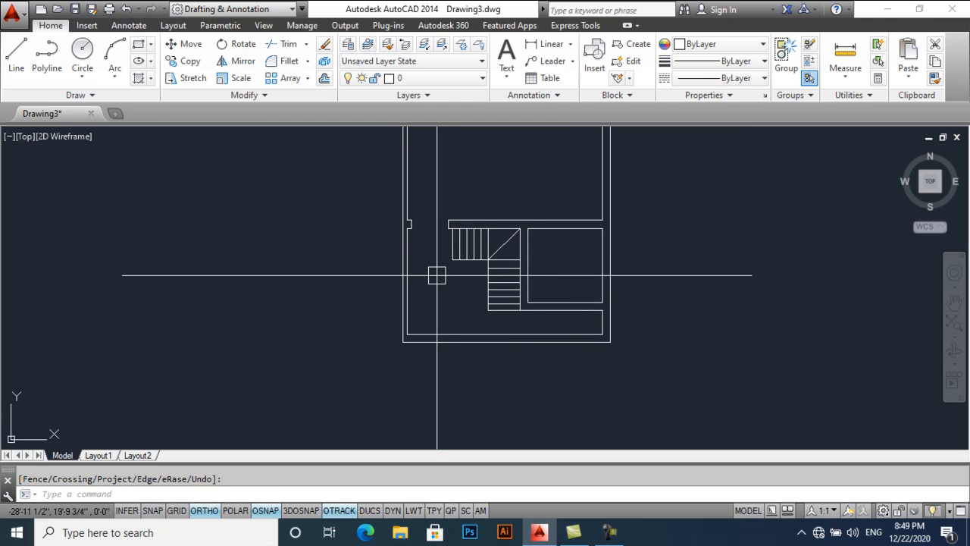
pyautogui.scroll(-3, 436, 275)
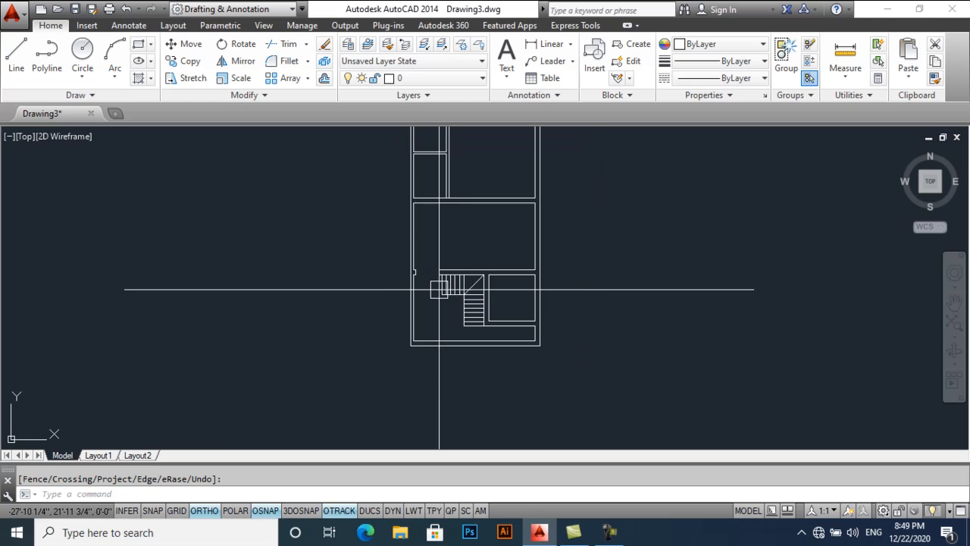
pyautogui.moveTo(448, 236)
pyautogui.mouseDown(button='middle')
pyautogui.moveTo(444, 277)
pyautogui.moveTo(429, 231)
pyautogui.mouseUp(button='middle')
pyautogui.scroll(6, 429, 306)
pyautogui.moveTo(424, 310); pyautogui.dragTo(429, 268, button='middle')
pyautogui.moveTo(430, 227); pyautogui.dragTo(427, 268, button='middle')
pyautogui.scroll(-1, 480, 310)
pyautogui.scroll(1, 477, 281)
pyautogui.scroll(-3, 480, 310)
pyautogui.moveTo(482, 298); pyautogui.dragTo(470, 286, button='middle')
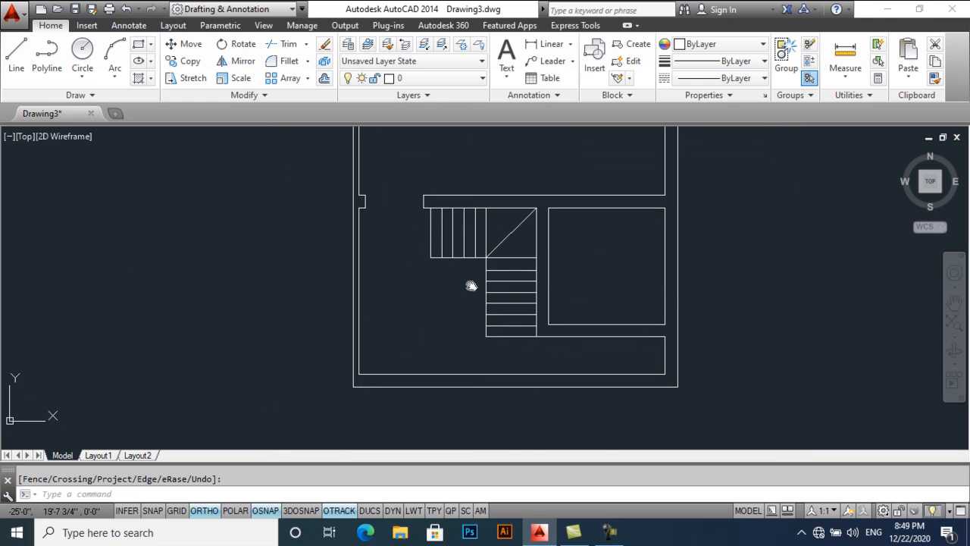
# Draw a short vertical line down from the midpoint of the large upper room's bottom wall line.
pyautogui.moveTo(392, 253); pyautogui.dragTo(396, 356, button='middle')
pyautogui.moveTo(442, 241); pyautogui.dragTo(414, 278, button='middle')
pyautogui.scroll(5, 413, 278)
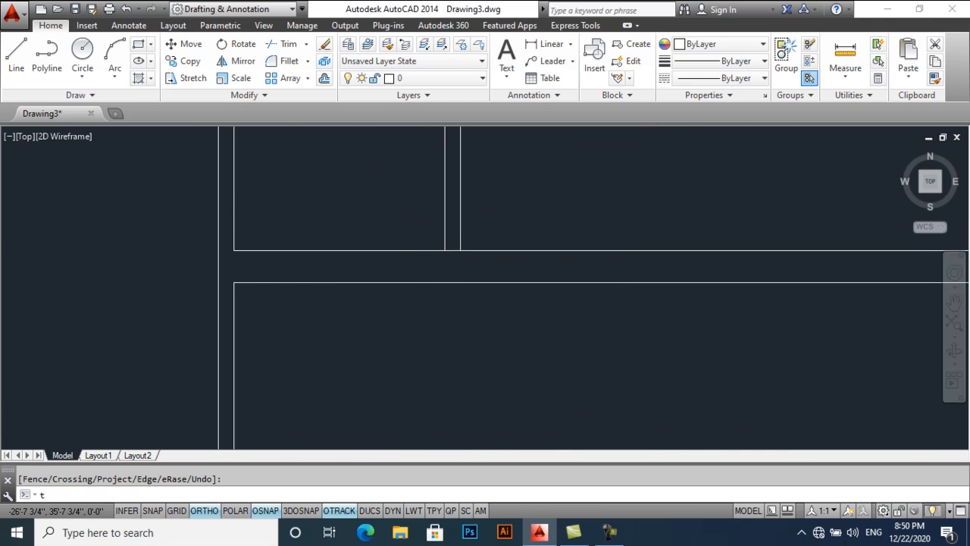
pyautogui.press('Return')
pyautogui.scroll(-5, 409, 250)
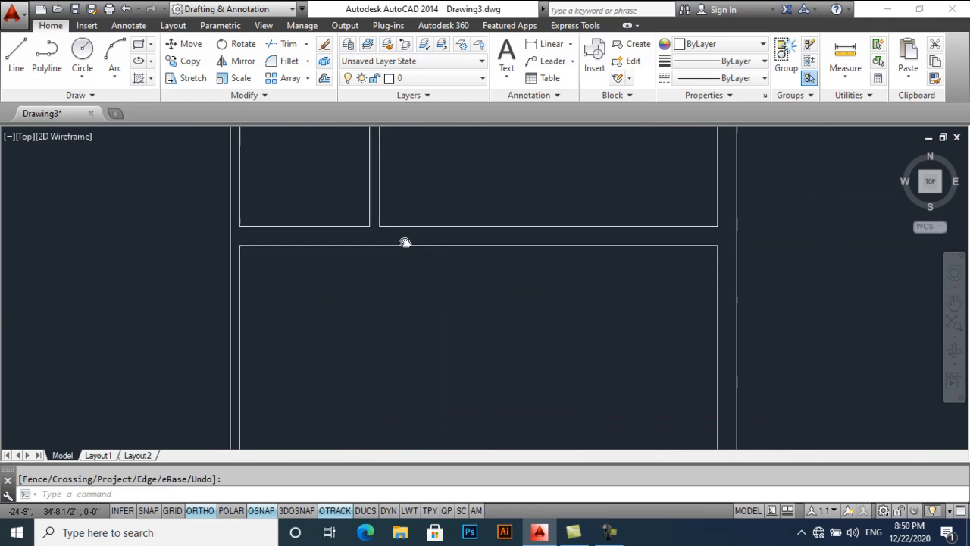
pyautogui.moveTo(412, 262); pyautogui.dragTo(423, 285, button='middle')
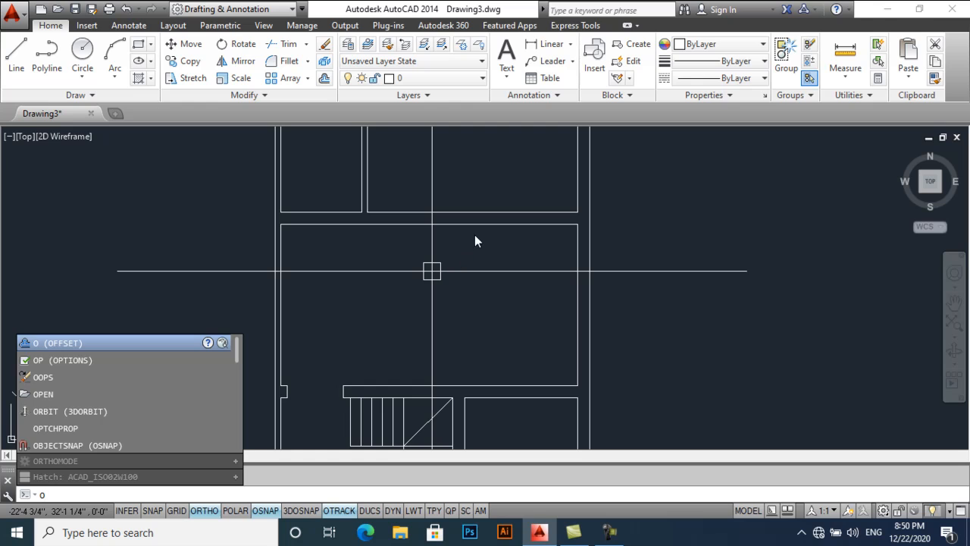
pyautogui.press('Escape')
pyautogui.write('l')
pyautogui.press('Return')
pyautogui.click(472, 212)
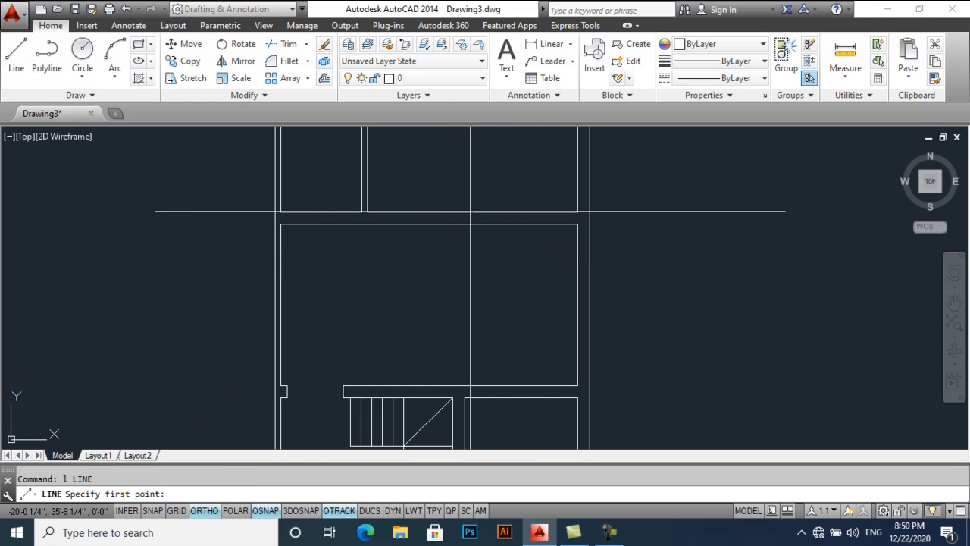
pyautogui.press('space')
# Offset the short centre line 21" to both sides and erase the original.
pyautogui.write('21')
pyautogui.press('space')
pyautogui.click(479, 246)
pyautogui.click(492, 246)
pyautogui.click(475, 246)
pyautogui.click(468, 246)
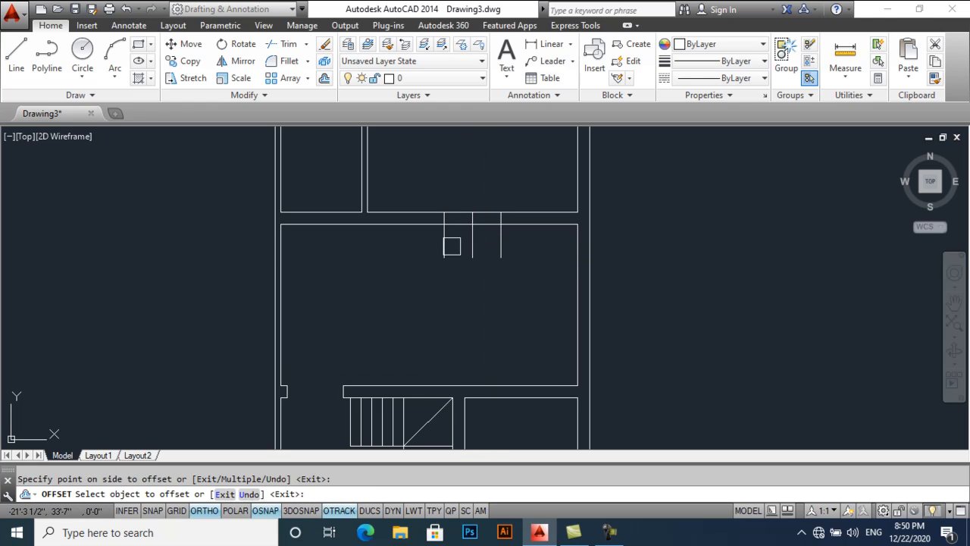
pyautogui.press('space')
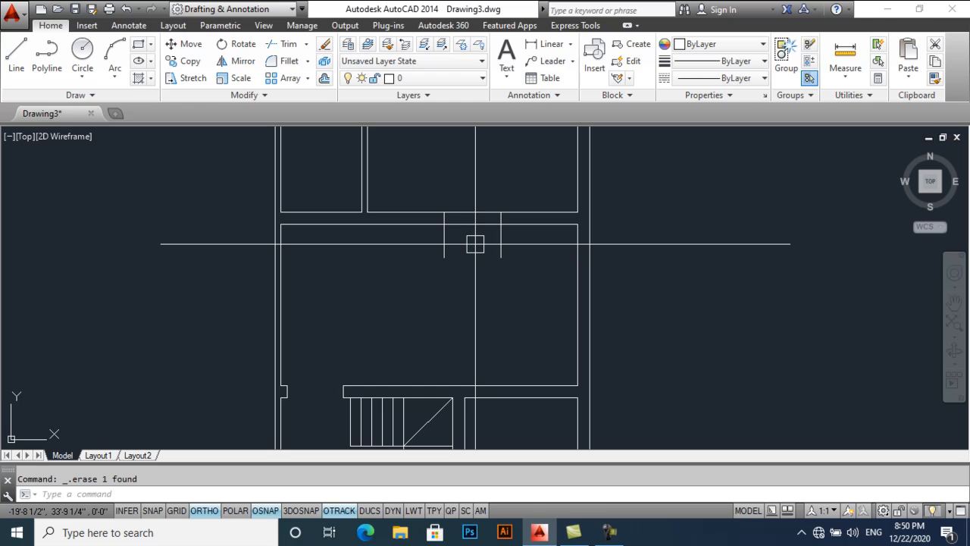
# Trim the wall lines between the two offset lines and their ends below the wall to open the upper room's doorway.
pyautogui.press('space')
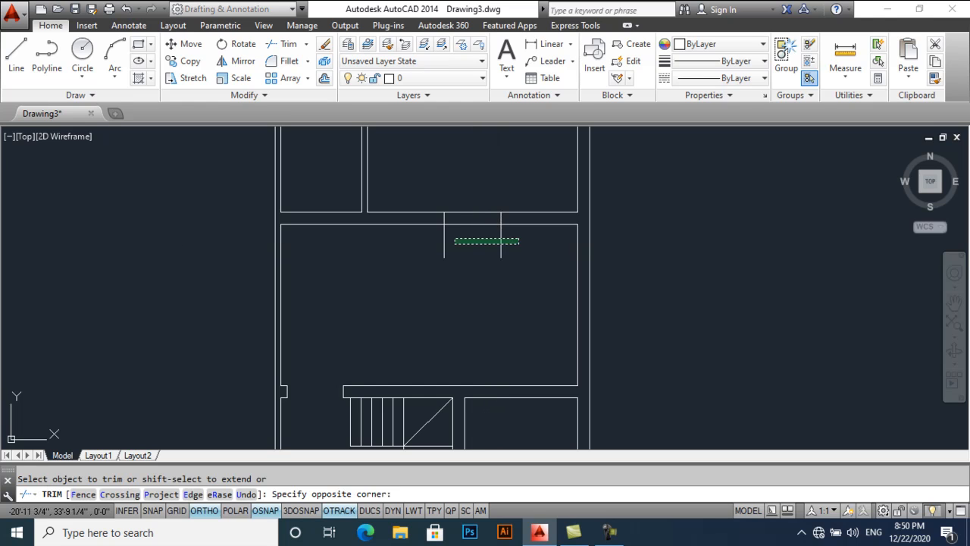
pyautogui.press('space')
pyautogui.moveTo(461, 262); pyautogui.dragTo(501, 301, button='middle')
pyautogui.moveTo(425, 256)
pyautogui.mouseDown(button='middle')
pyautogui.moveTo(447, 299)
pyautogui.moveTo(438, 292)
pyautogui.moveTo(440, 267)
pyautogui.mouseUp(button='middle')
pyautogui.scroll(3, 432, 271)
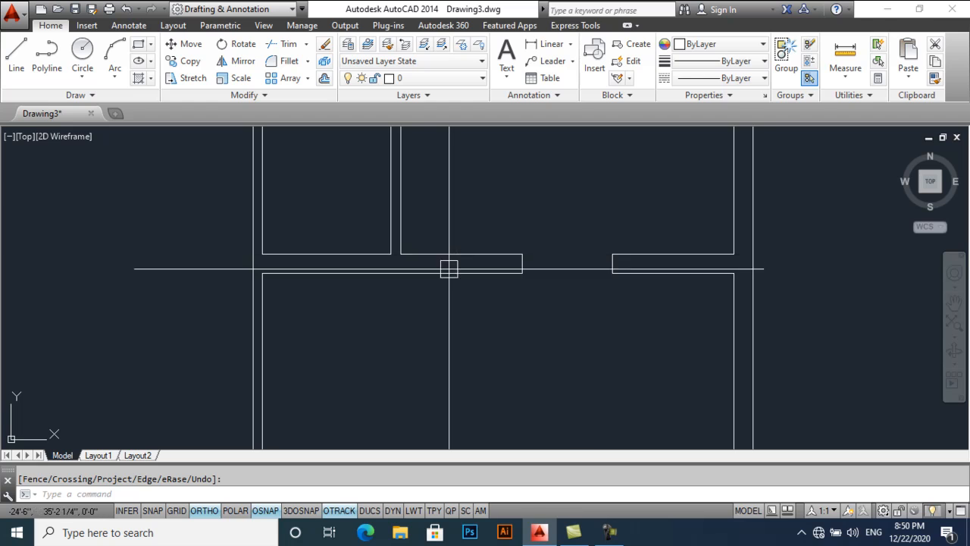
# Draw a short horizontal line rightward from the midpoint of the lower small room's right wall line.
pyautogui.scroll(-2, 452, 266)
pyautogui.moveTo(416, 219); pyautogui.dragTo(439, 274, button='middle')
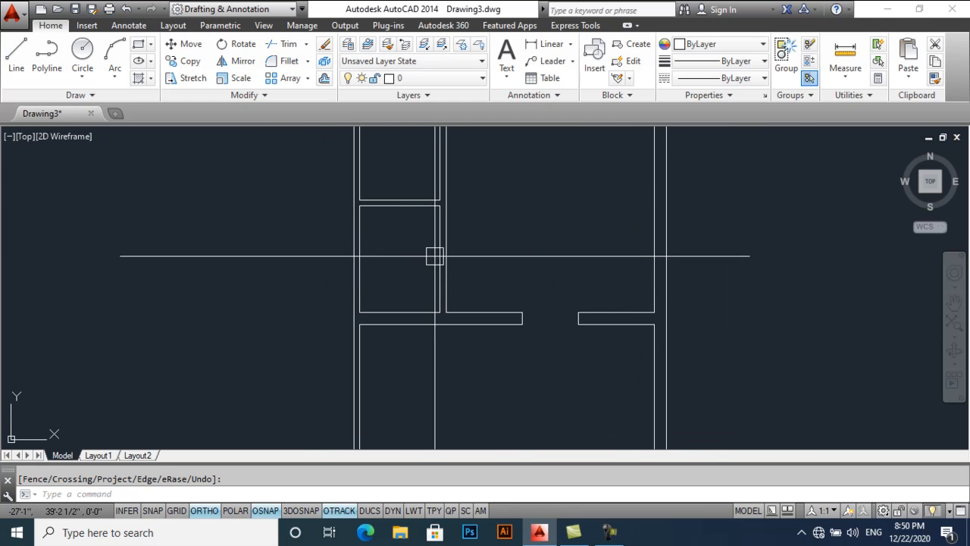
pyautogui.scroll(2, 434, 257)
pyautogui.press('Return')
pyautogui.click(440, 260)
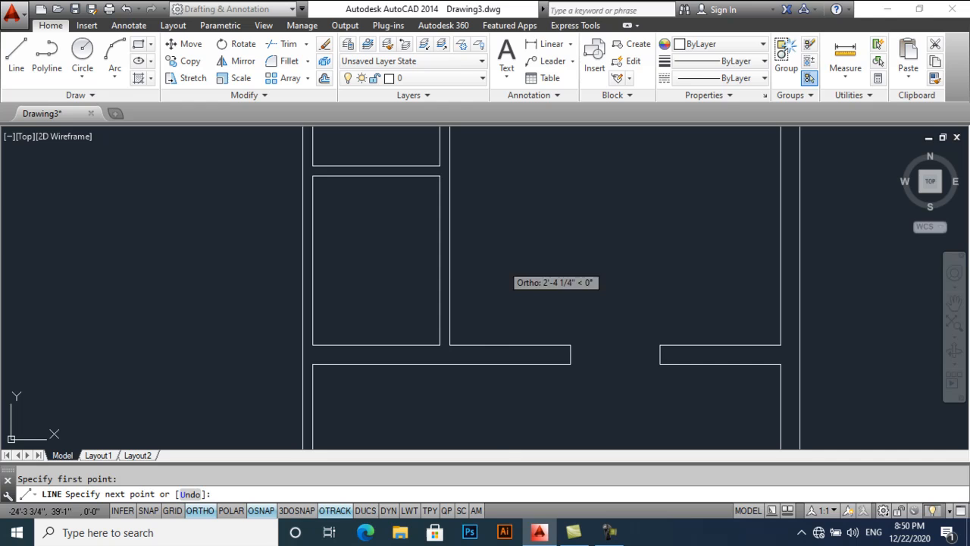
pyautogui.click(487, 264)
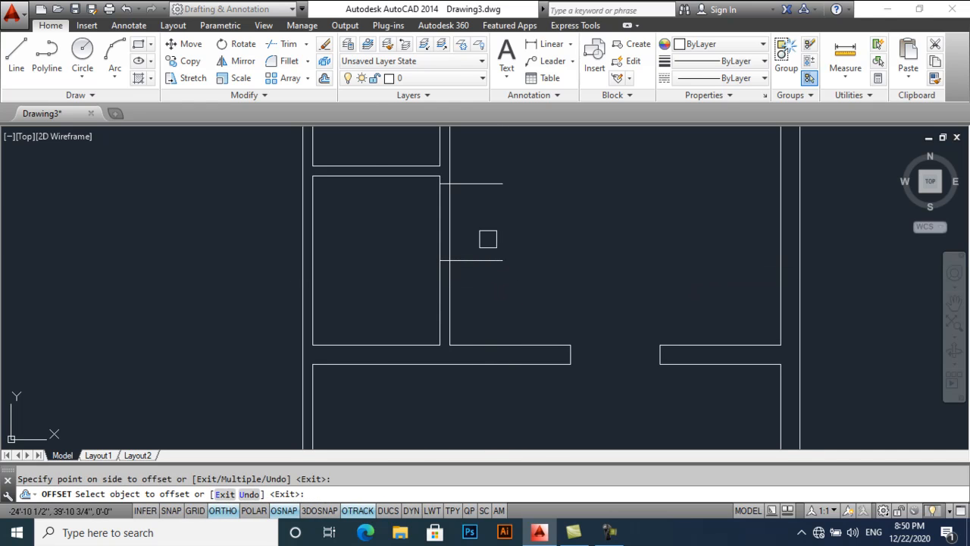
# Offset the short horizontal line 3' above and below and erase the original.
pyautogui.click(481, 258)
pyautogui.click(481, 271)
pyautogui.press('Escape')
pyautogui.click(481, 260)
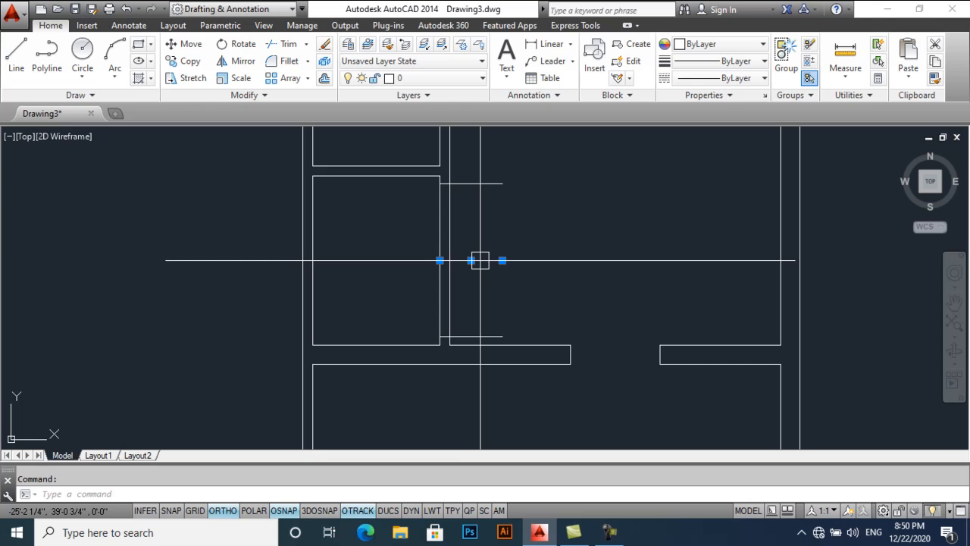
# Trim the ends of both offset lines that extend beyond the wall.
pyautogui.write('tr')
pyautogui.press('Return')
pyautogui.press('Return')
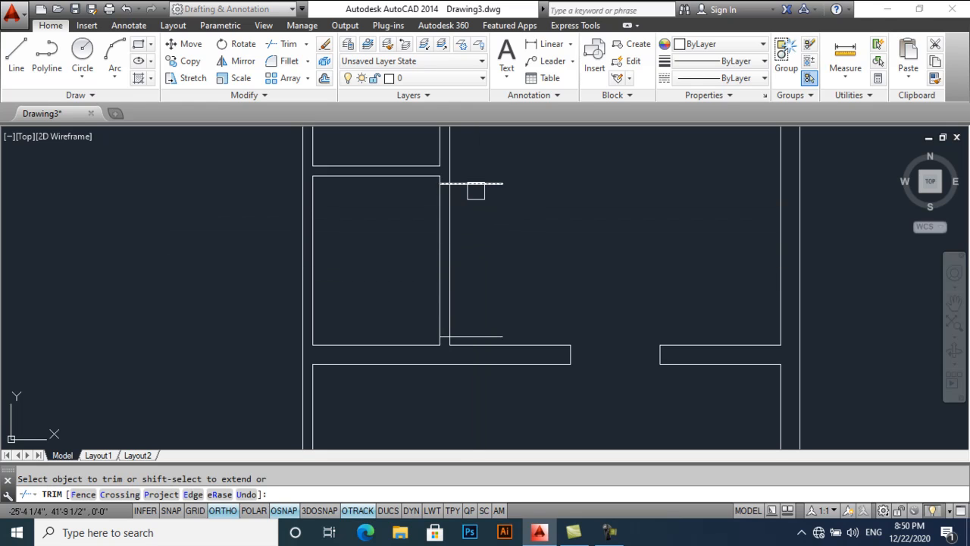
pyautogui.press('Escape')
# Draw a vertical line through the wall between the midpoints of the two window edge lines.
pyautogui.write('l')
pyautogui.press('Return')
pyautogui.click(444, 184)
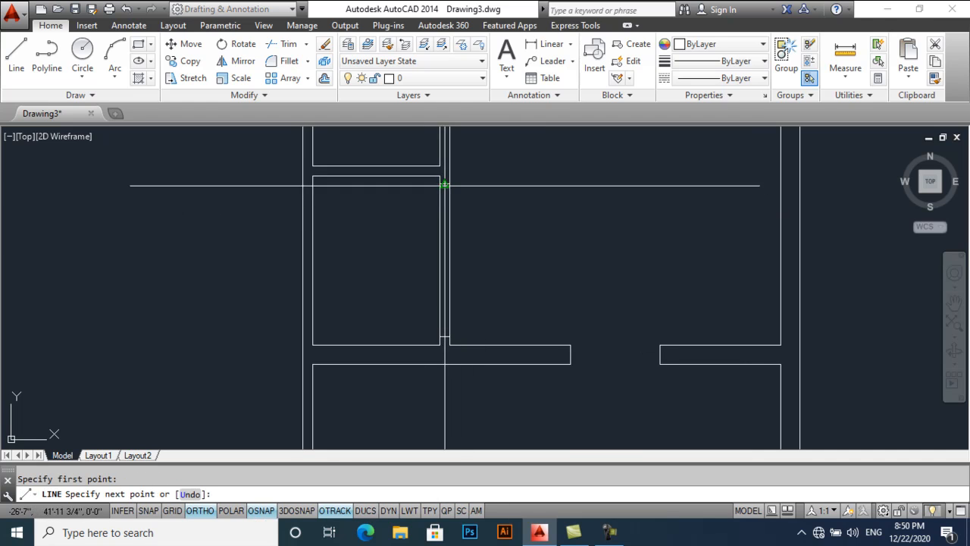
pyautogui.click(444, 336)
# Draw a short vertical line down from the midpoint of the upper line of the wall between the two small rooms.
pyautogui.scroll(-3, 488, 305)
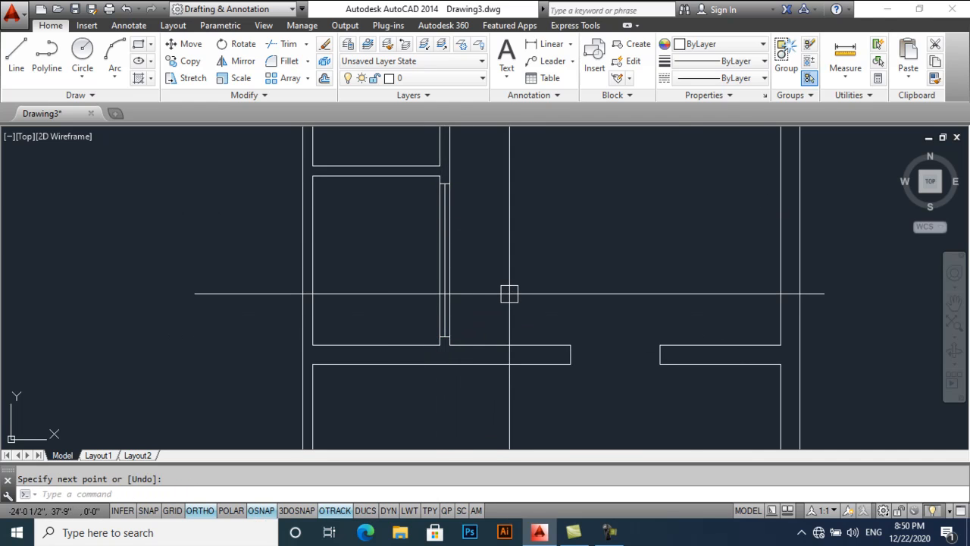
pyautogui.moveTo(523, 296)
pyautogui.mouseDown(button='middle')
pyautogui.moveTo(493, 270)
pyautogui.moveTo(497, 349)
pyautogui.mouseUp(button='middle')
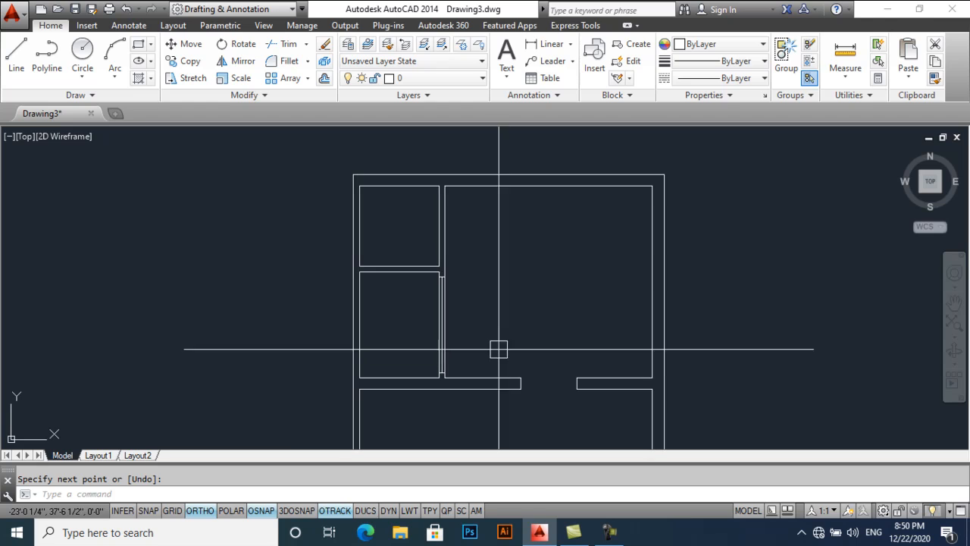
pyautogui.scroll(2, 397, 250)
pyautogui.write('l')
pyautogui.press('Return')
pyautogui.click(400, 273)
pyautogui.click(429, 317)
pyautogui.press('Return')
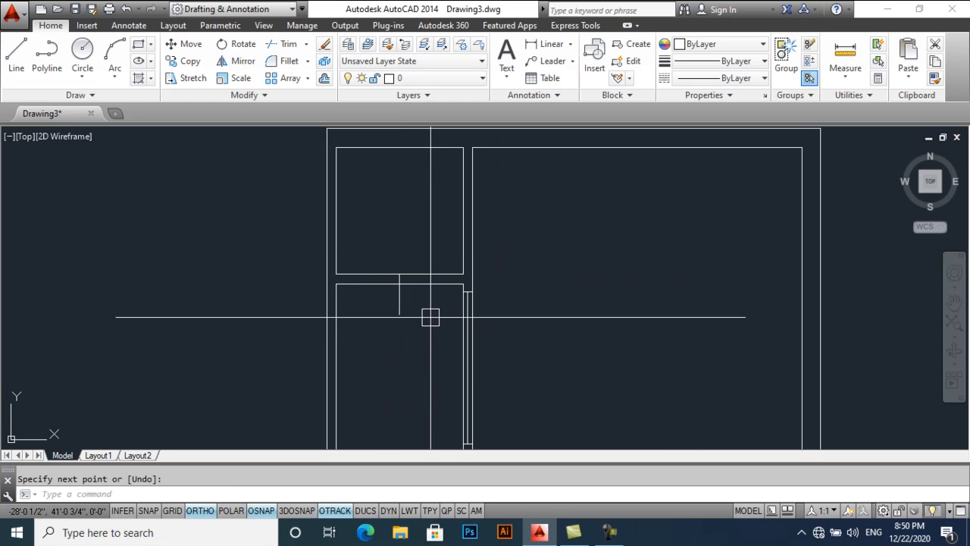
# Offset the short vertical line equally to both sides for the window edges and erase the original.
pyautogui.write('o')
pyautogui.press('Return')
pyautogui.moveTo(416, 310); pyautogui.dragTo(417, 271, button='middle')
pyautogui.moveTo(421, 318); pyautogui.dragTo(408, 257, button='middle')
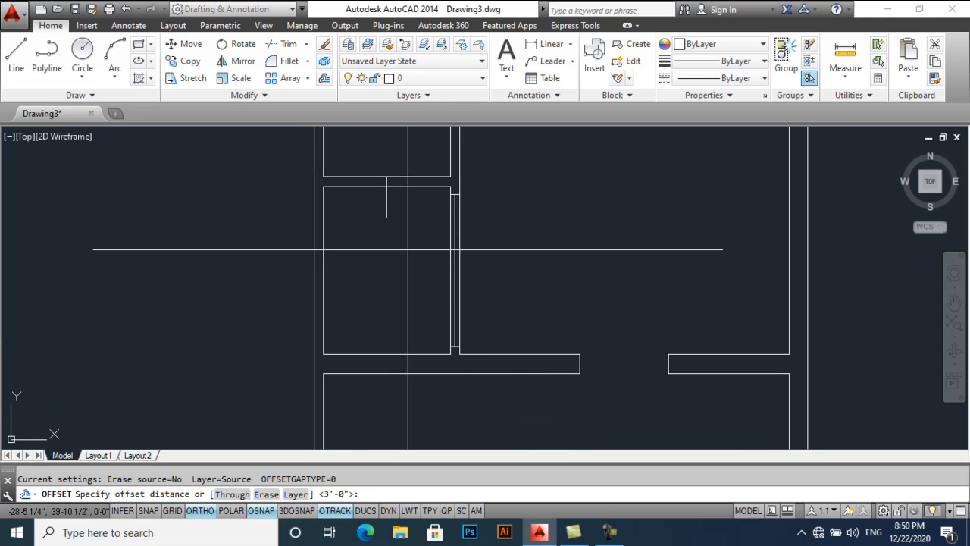
pyautogui.moveTo(389, 293)
pyautogui.mouseDown(button='middle')
pyautogui.moveTo(390, 277)
pyautogui.moveTo(399, 351)
pyautogui.moveTo(397, 302)
pyautogui.moveTo(401, 330)
pyautogui.mouseUp(button='middle')
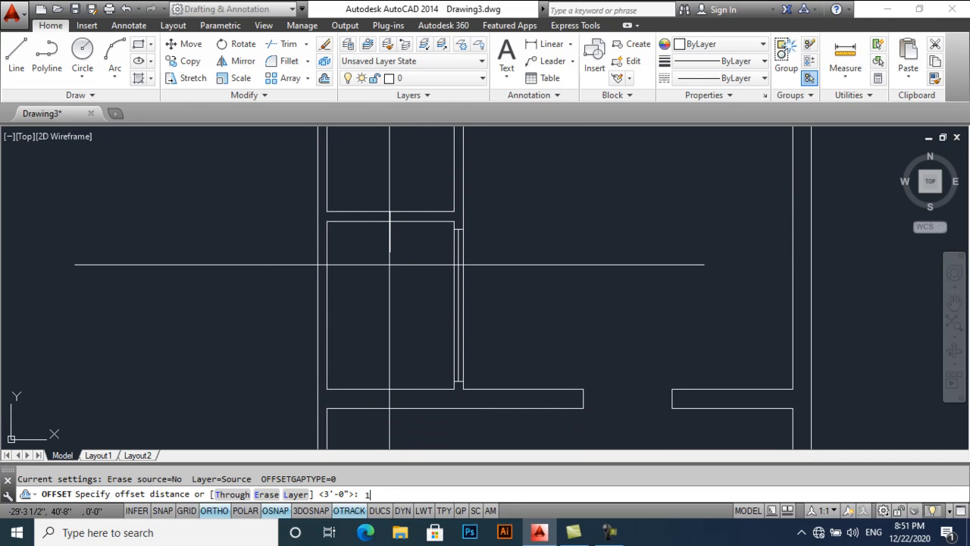
pyautogui.press('Return')
pyautogui.click(390, 247)
pyautogui.click(403, 247)
pyautogui.click(390, 244)
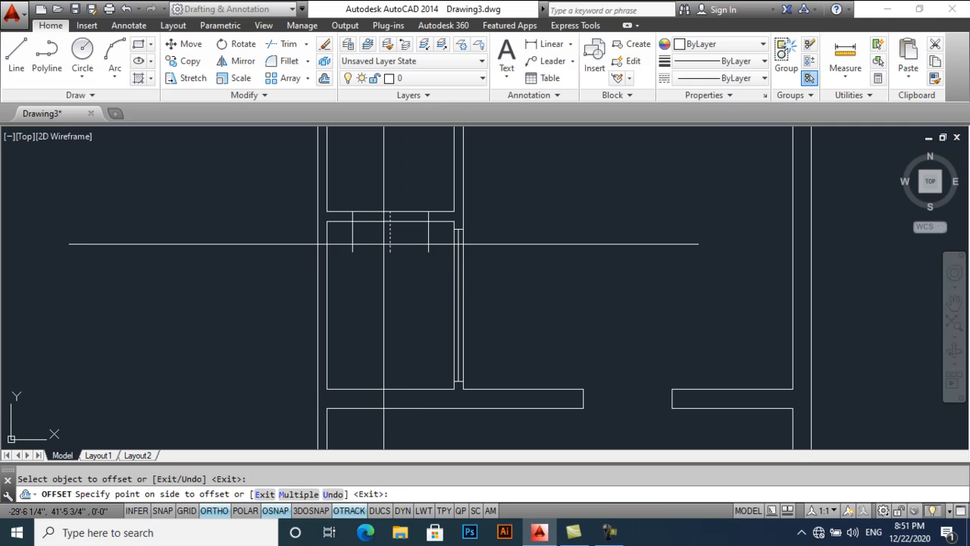
pyautogui.click(383, 242)
pyautogui.press('Return')
pyautogui.press('Delete')
# Trim the window edge lines below the wall between the small rooms and connect their midpoints with a horizontal line.
pyautogui.write('t')
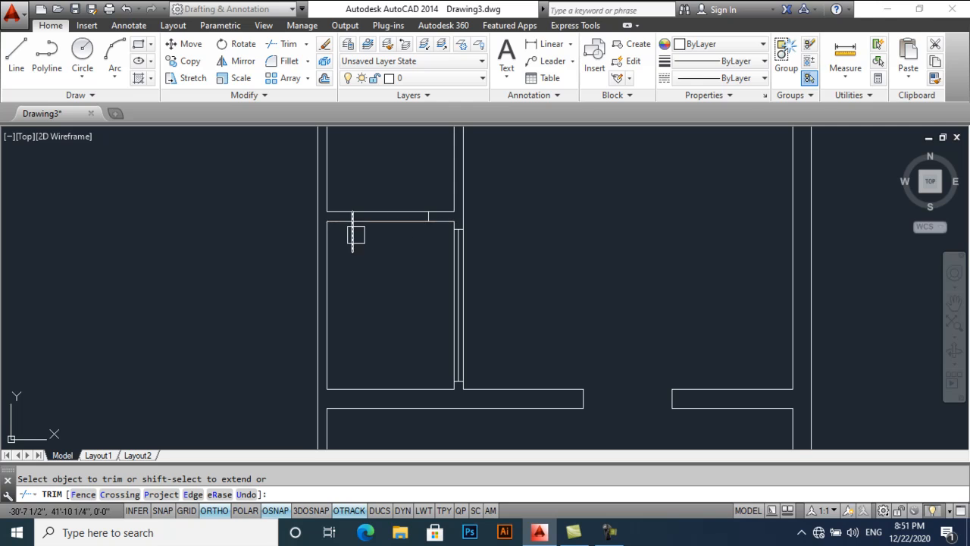
pyautogui.press('Escape')
pyautogui.scroll(5, 359, 235)
pyautogui.write('l')
pyautogui.press('Return')
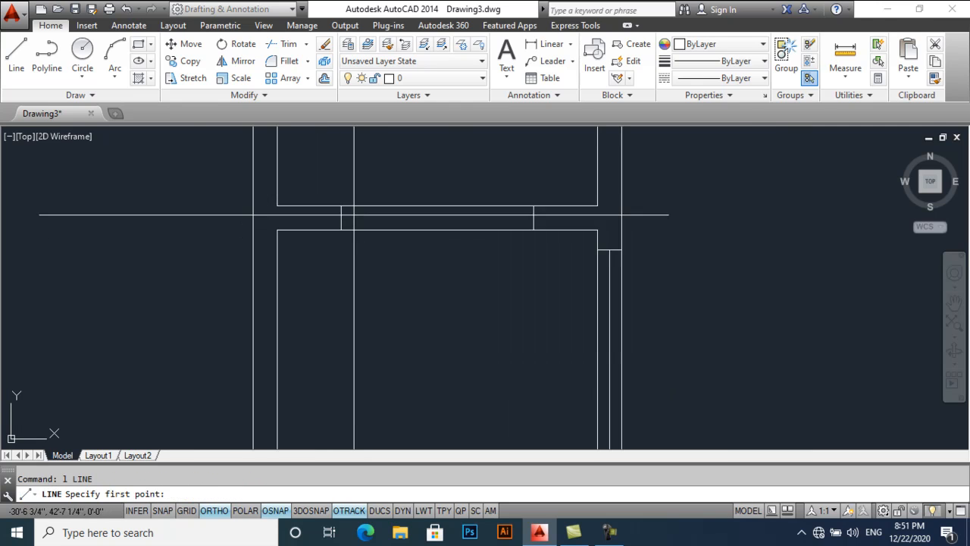
pyautogui.click(330, 219)
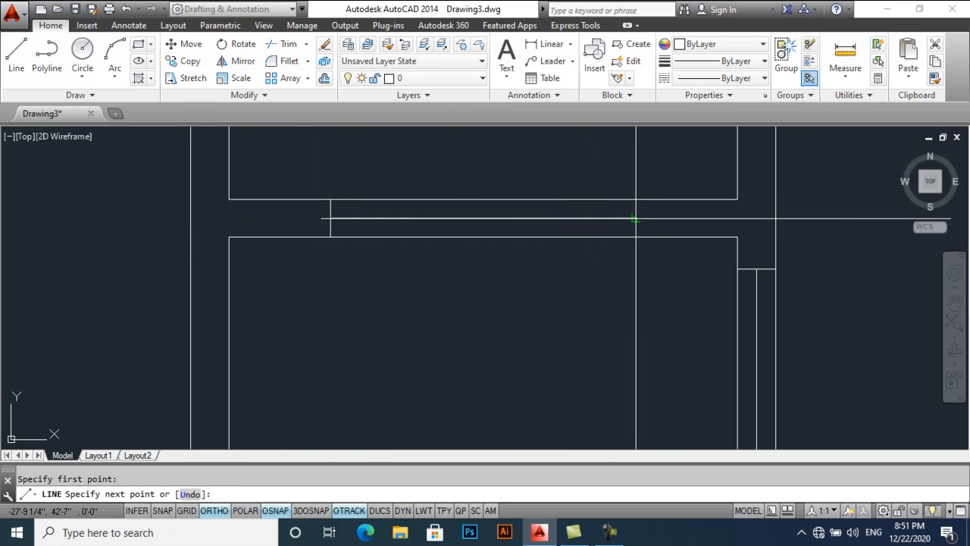
pyautogui.press('Return')
# Draw a short vertical line down across the wall from the midpoint of the lower small room's bottom wall line.
pyautogui.scroll(-6, 485, 191)
pyautogui.moveTo(468, 314); pyautogui.dragTo(460, 242, button='middle')
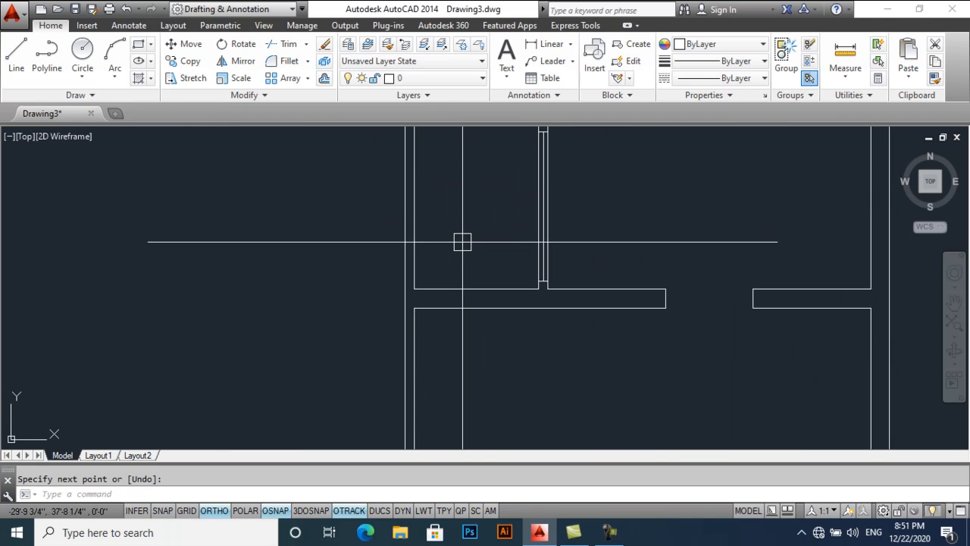
pyautogui.write('l')
pyautogui.press('Return')
pyautogui.click(476, 289)
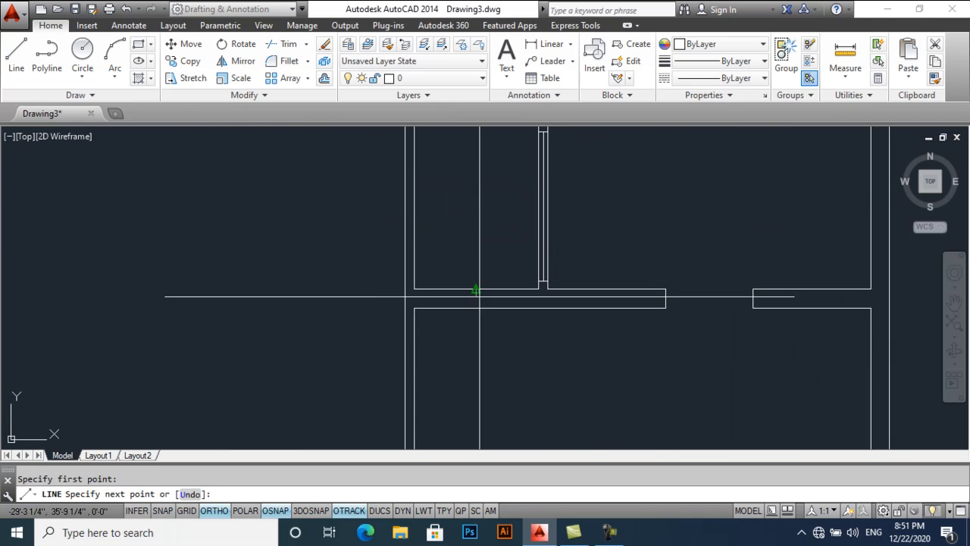
pyautogui.click(481, 334)
pyautogui.press('Return')
# Offset the short vertical line below the lower small room 1'-6" to both sides and erase the original.
pyautogui.write('o')
pyautogui.press('Return')
pyautogui.press('Return')
pyautogui.click(475, 325)
pyautogui.click(495, 327)
pyautogui.click(476, 326)
pyautogui.click(463, 326)
pyautogui.press('Return')
pyautogui.click(475, 326)
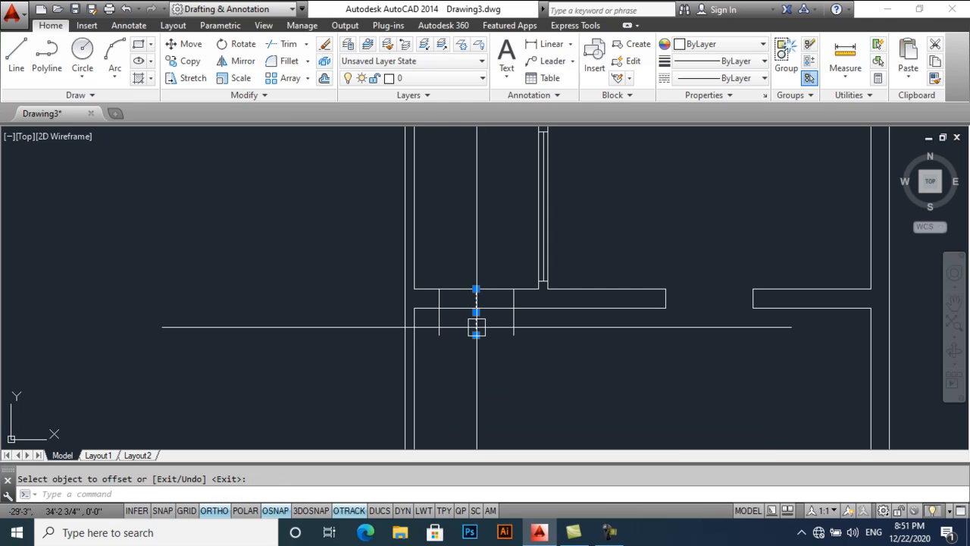
# Trim the window edges and wall lines at the lower small room's bottom opening, and draw a line across its top.
pyautogui.write('t')
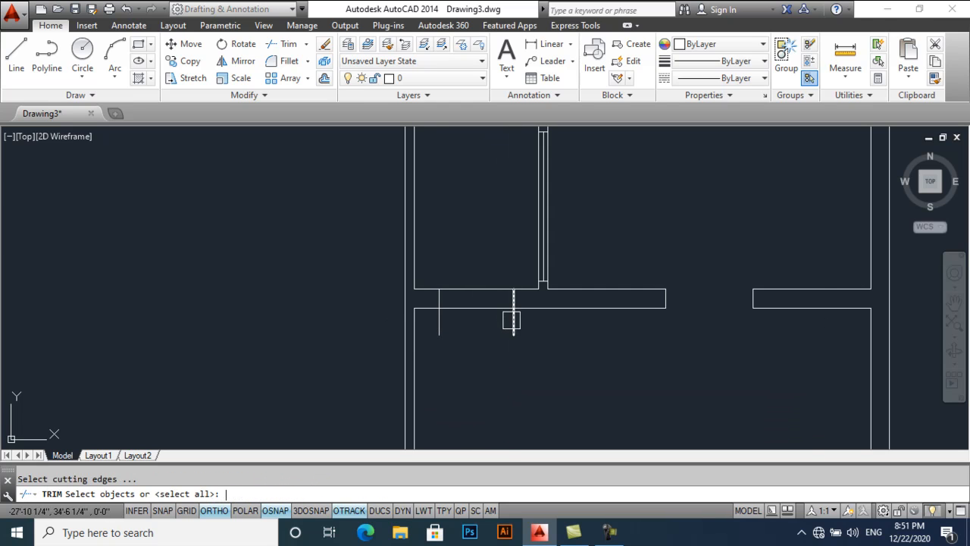
pyautogui.click(475, 289)
pyautogui.press('Return')
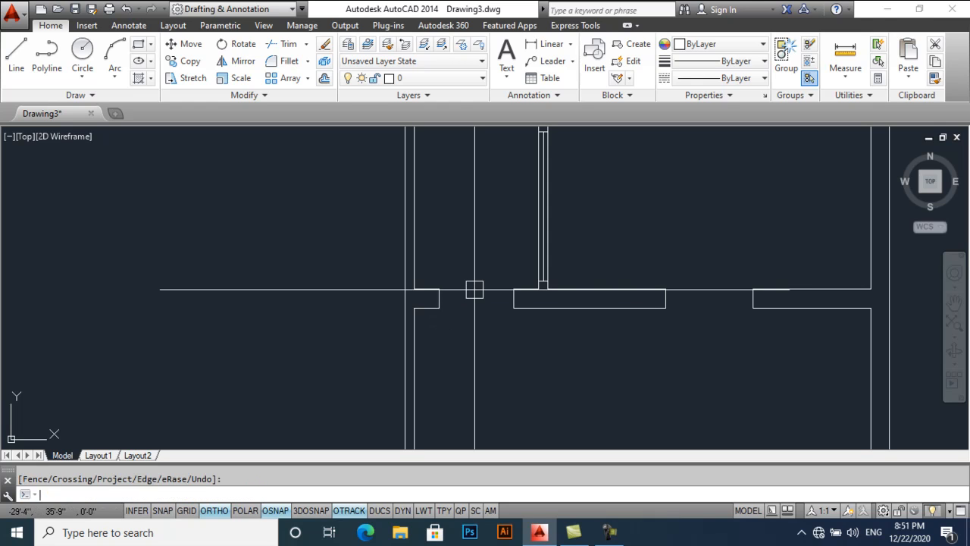
pyautogui.press('Return')
pyautogui.click(439, 289)
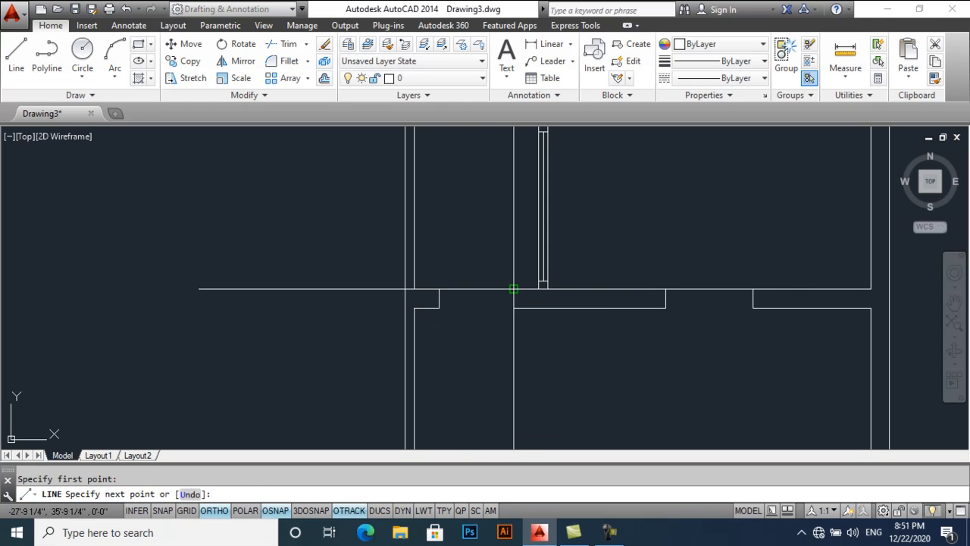
pyautogui.press('Escape')
# Offset the line across the opening downward in repeated 3" steps to form the window lines.
pyautogui.write('o')
pyautogui.press('Return')
pyautogui.write('3')
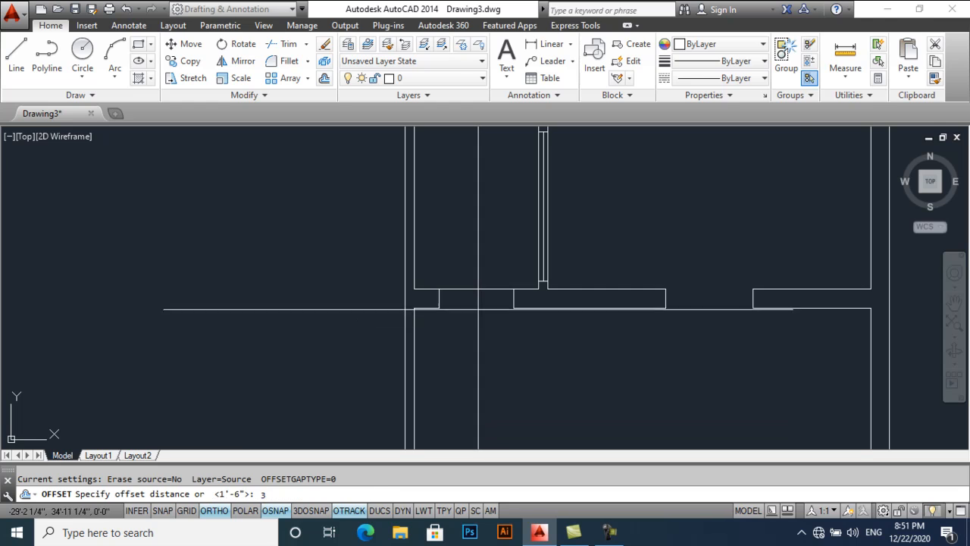
pyautogui.press('Return')
pyautogui.click(477, 299)
pyautogui.click(477, 280)
pyautogui.click(477, 299)
pyautogui.click(479, 318)
pyautogui.click(477, 298)
pyautogui.click(481, 326)
pyautogui.press('Return')
# Examine the window openings around the lower small room.
pyautogui.scroll(-3, 481, 311)
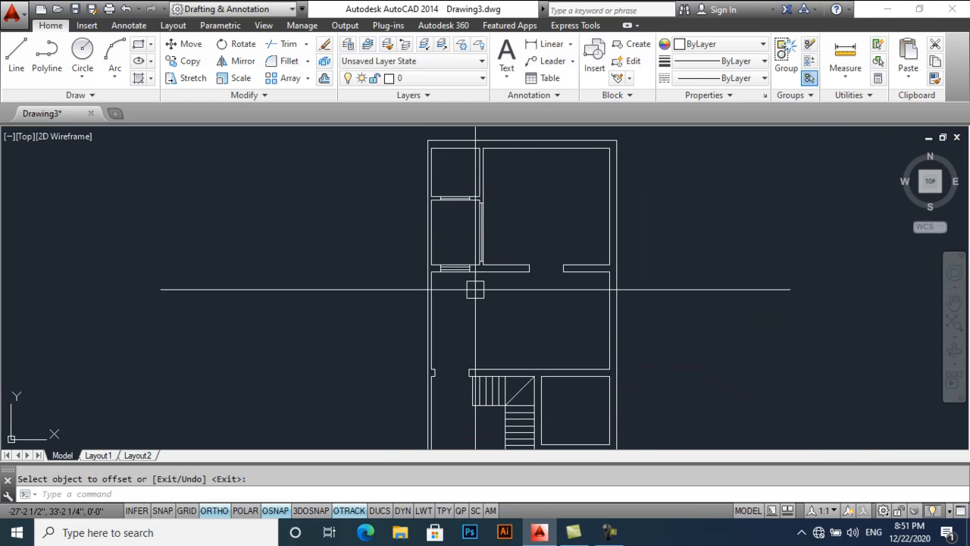
pyautogui.scroll(2, 455, 233)
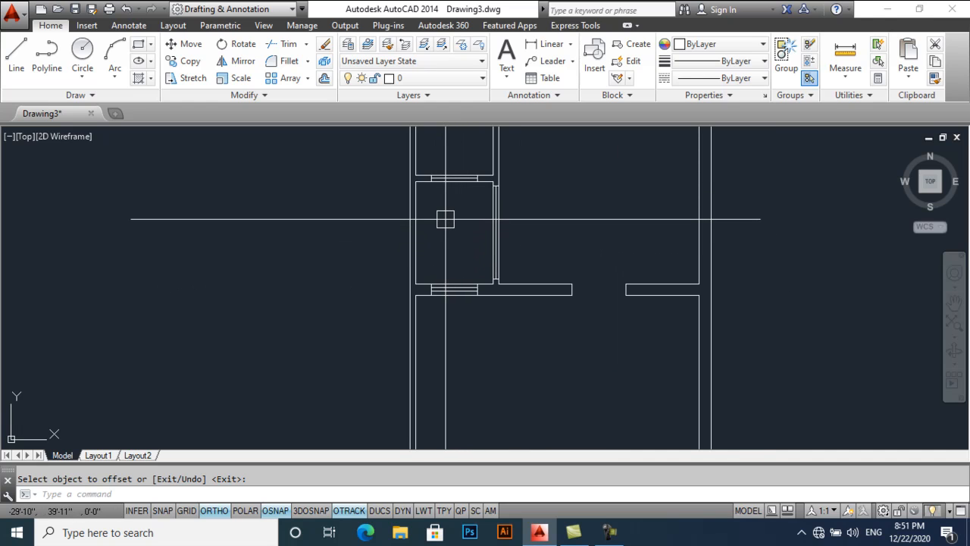
pyautogui.scroll(-2, 446, 220)
pyautogui.scroll(2, 447, 220)
pyautogui.scroll(-2, 441, 218)
pyautogui.scroll(2, 443, 219)
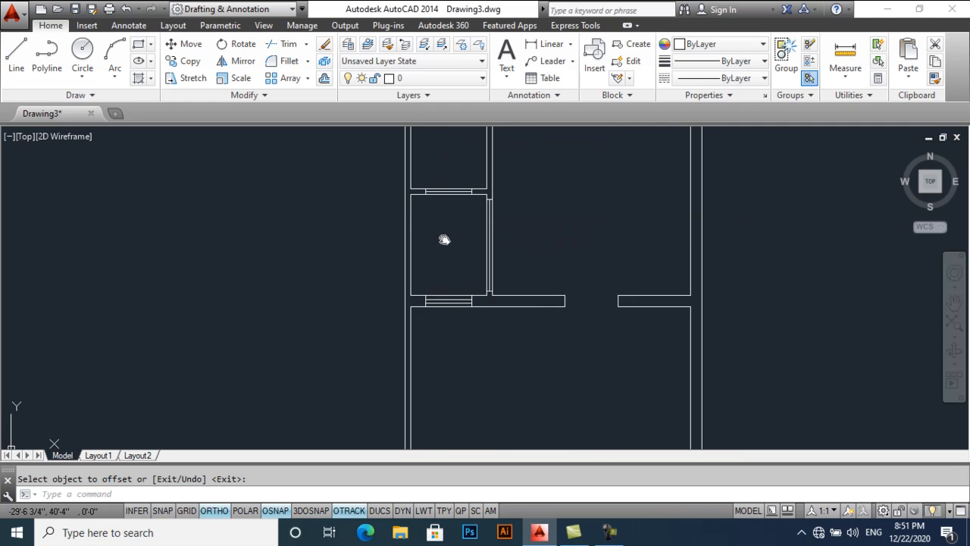
pyautogui.scroll(3, 478, 245)
pyautogui.scroll(-3, 475, 244)
# Offset the inner left wall line of the room beside the staircase 4.5" to the right.
pyautogui.moveTo(452, 232)
pyautogui.mouseDown(button='middle')
pyautogui.moveTo(407, 212)
pyautogui.moveTo(404, 239)
pyautogui.mouseUp(button='middle')
pyautogui.moveTo(419, 272); pyautogui.dragTo(392, 214, button='middle')
pyautogui.scroll(-2, 399, 219)
pyautogui.scroll(2, 450, 281)
pyautogui.moveTo(452, 283); pyautogui.dragTo(419, 209, button='middle')
pyautogui.scroll(2, 476, 321)
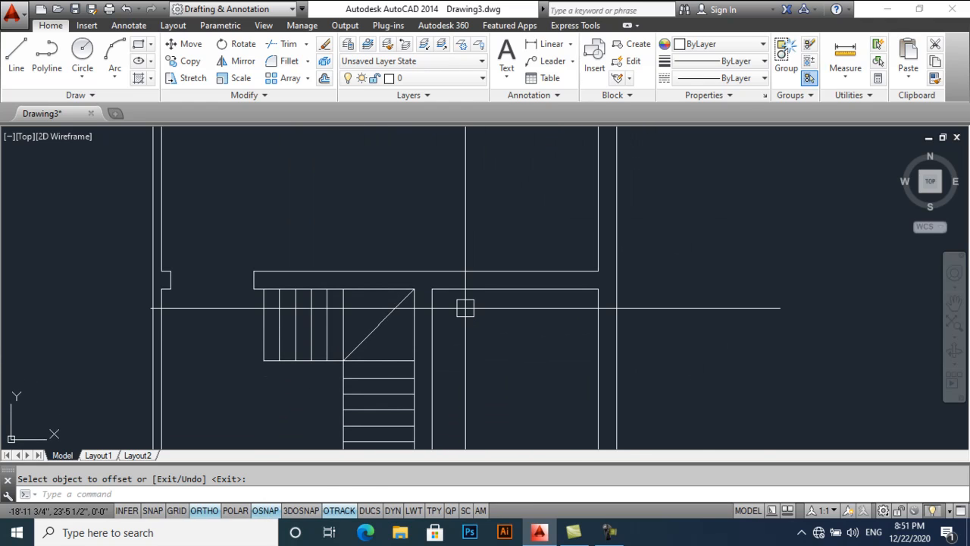
pyautogui.press('Return')
pyautogui.write('4.5')
pyautogui.press('Return')
# Offset the new vertical line 3' to the right for the door width.
pyautogui.write('o')
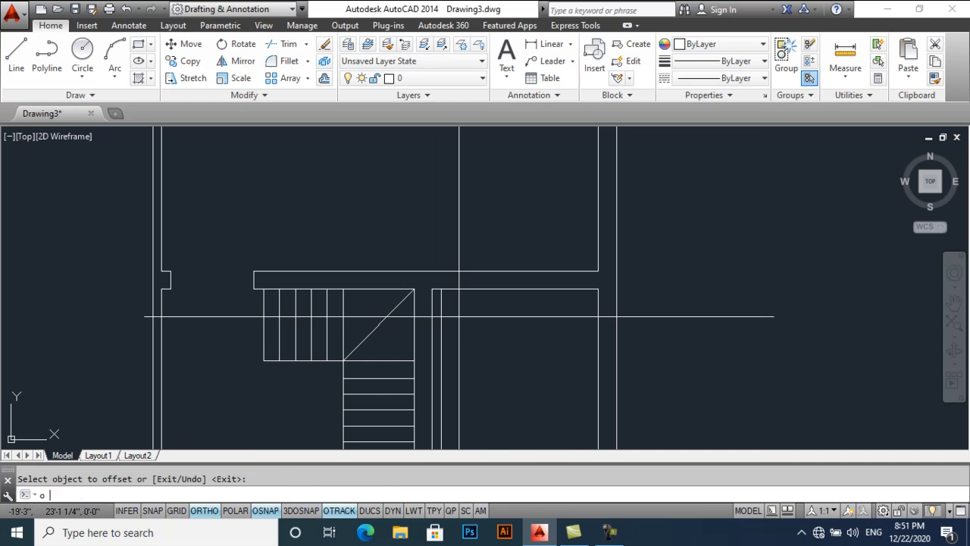
pyautogui.press('Return')
pyautogui.write('3')
pyautogui.press('Return')
pyautogui.click(443, 315)
pyautogui.click(457, 316)
pyautogui.press('Return')
# Extend both door edge lines up to the upper line of the wall above the room.
pyautogui.write('ex')
pyautogui.press('Return')
pyautogui.press('Return')
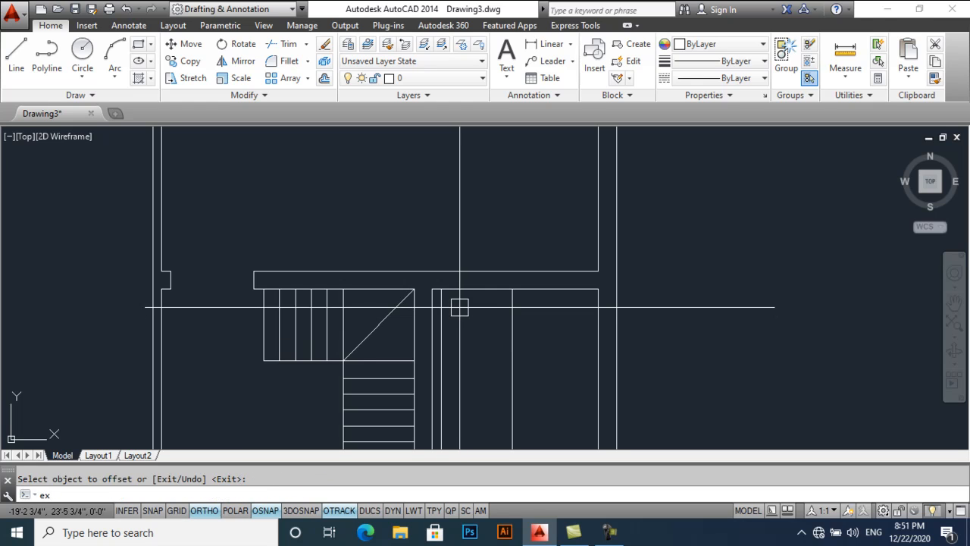
pyautogui.click(443, 302)
pyautogui.press('Return')
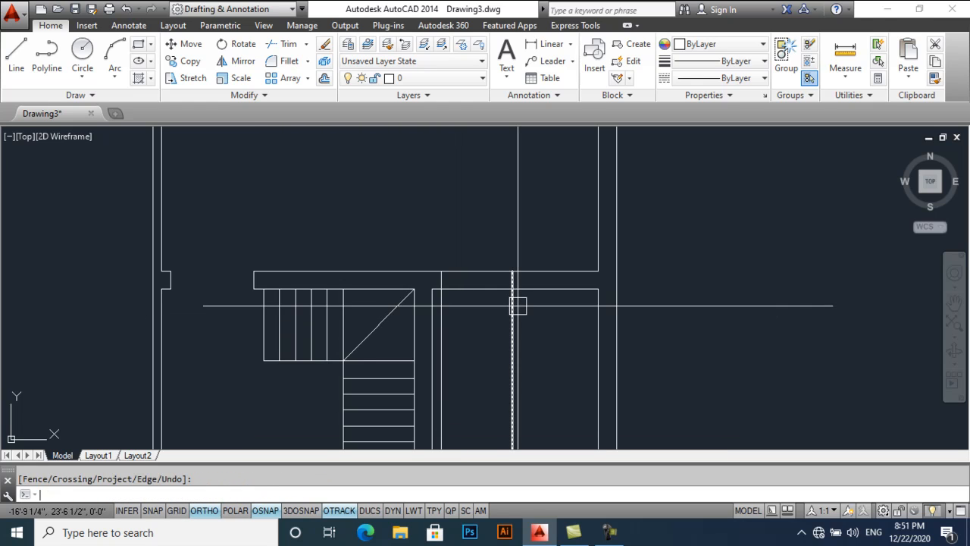
# Trim the wall lines between the door edges and the edge lines below the wall to open the doorway.
pyautogui.write('tr')
pyautogui.press('Return')
pyautogui.press('Return')
pyautogui.click(483, 278)
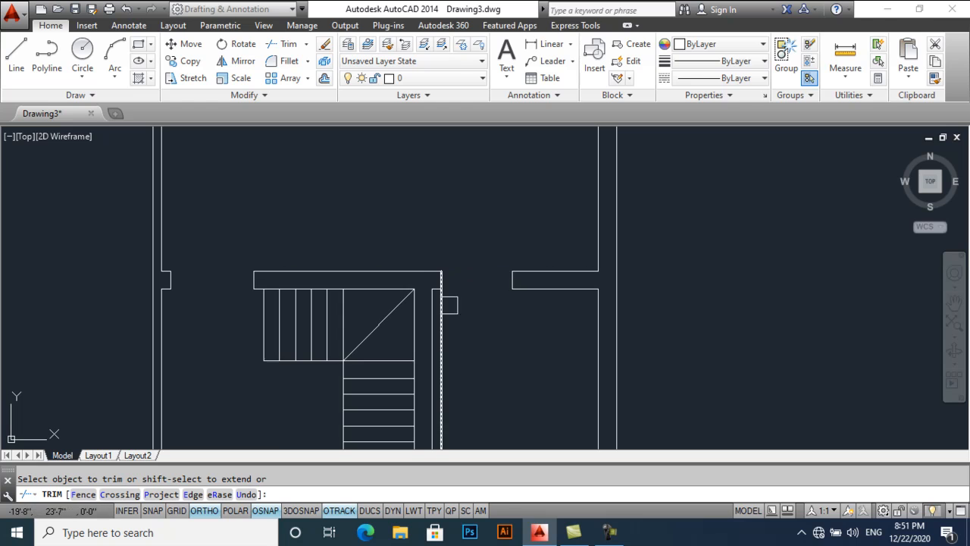
pyautogui.scroll(-2, 503, 294)
pyautogui.press('Return')
# Draw a short vertical line down across the wall from the midpoint of the bottom line of the room beside the staircase.
pyautogui.scroll(2, 504, 327)
pyautogui.moveTo(505, 334); pyautogui.dragTo(521, 319, button='middle')
pyautogui.write('l')
pyautogui.press('Return')
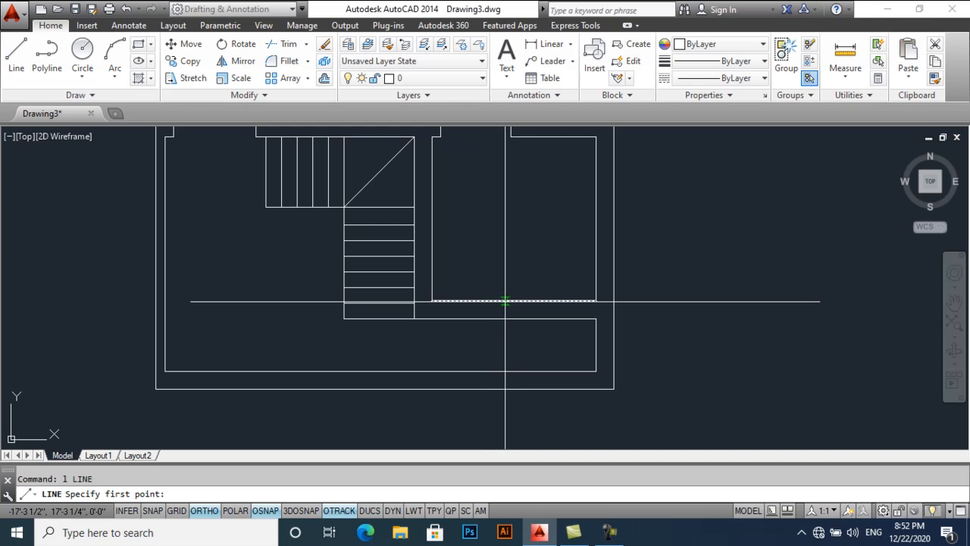
pyautogui.click(514, 301)
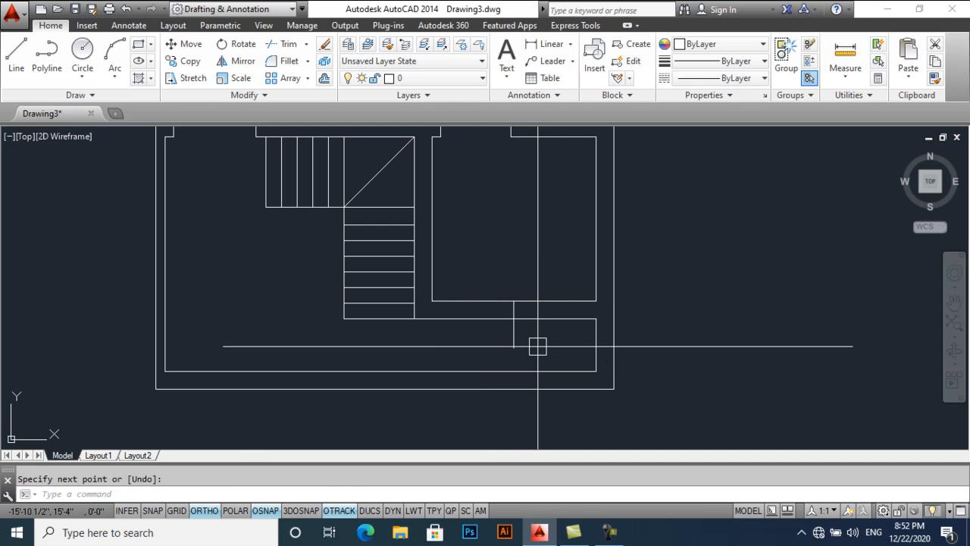
# Offset the short line below the room beside the staircase equally to both sides for the window edges, removing the original.
pyautogui.write('o')
pyautogui.press('Return')
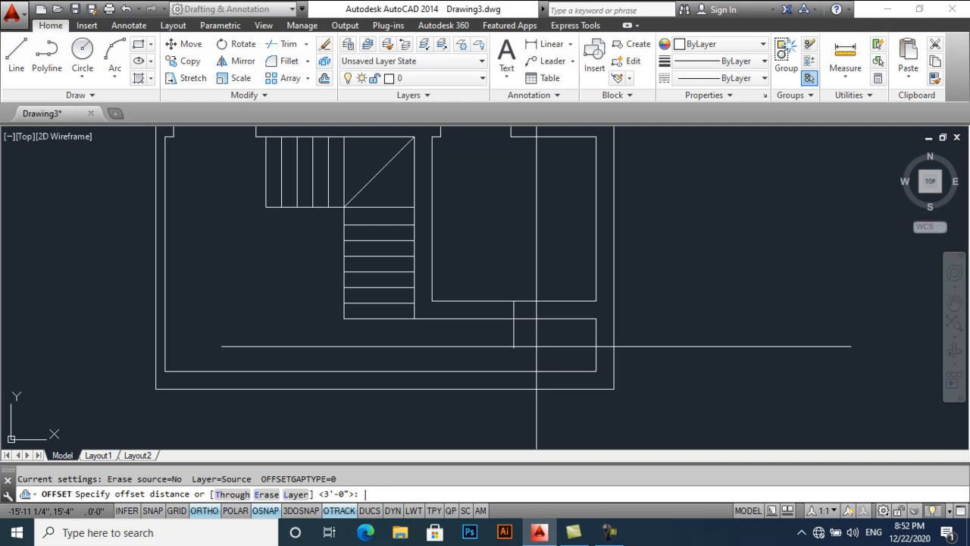
pyautogui.press('Return')
pyautogui.click(514, 334)
pyautogui.click(534, 341)
# Trim the window edge lines below the wall and the wall lines between them.
pyautogui.write('tr')
pyautogui.press('Return')
pyautogui.press('Return')
pyautogui.click(516, 324)
pyautogui.click(548, 337)
pyautogui.press('Escape')
# Draw a horizontal line across the top of the window opening between its two edges.
pyautogui.write('l')
pyautogui.press('Return')
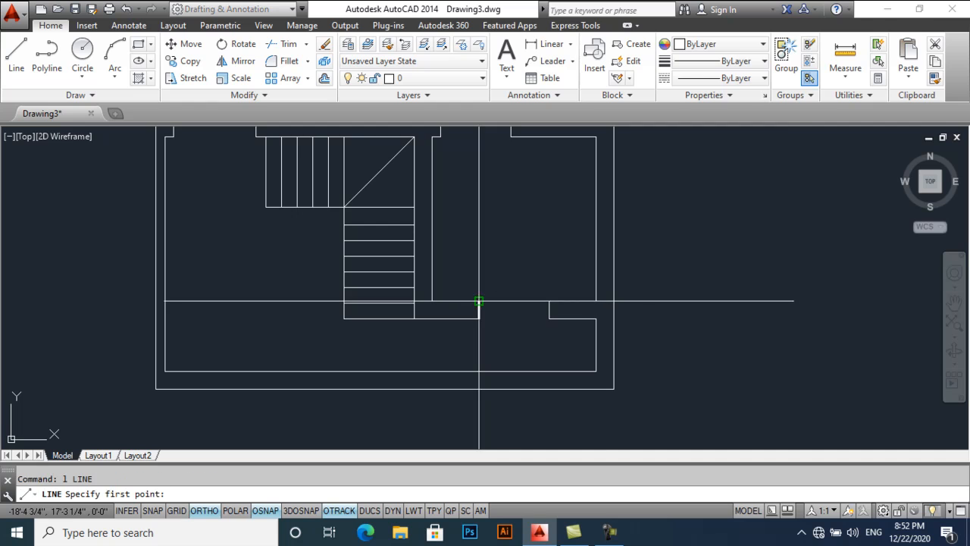
pyautogui.click(479, 301)
pyautogui.click(547, 301)
pyautogui.press('Return')
# Offset the window's top line downward in repeated 3" steps to complete the window below the room beside the staircase.
pyautogui.write('o')
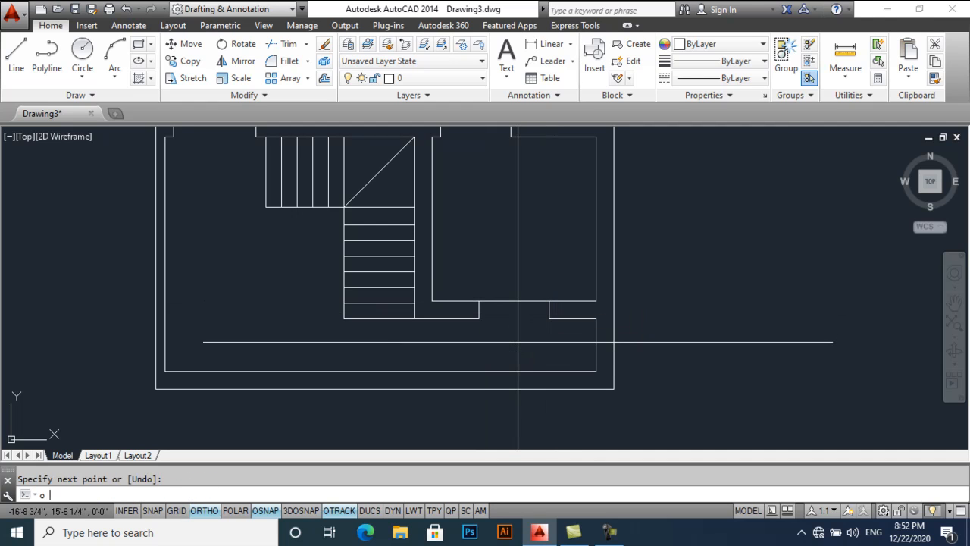
pyautogui.press('Return')
pyautogui.write('3')
pyautogui.press('Return')
pyautogui.click(511, 301)
pyautogui.click(513, 324)
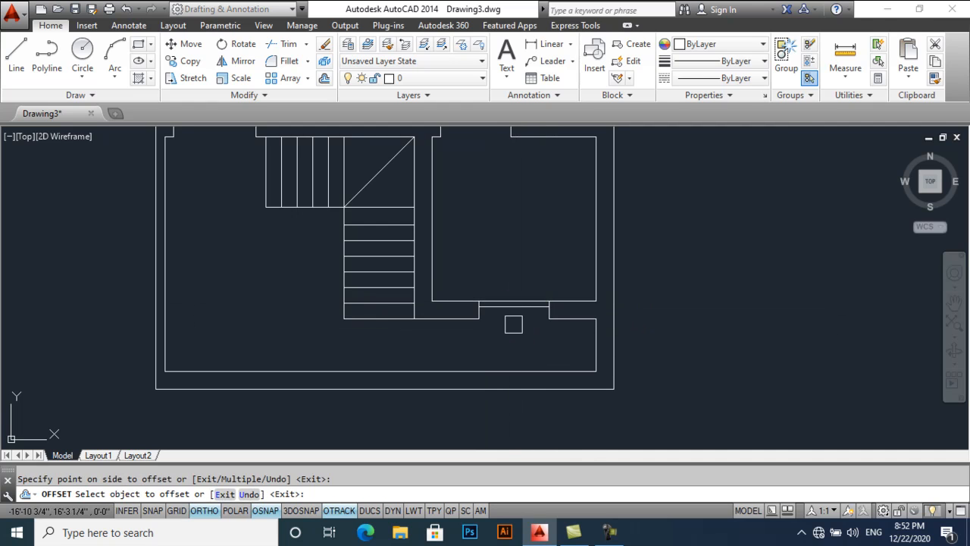
pyautogui.click(512, 314)
pyautogui.click(513, 322)
pyautogui.press('Return')
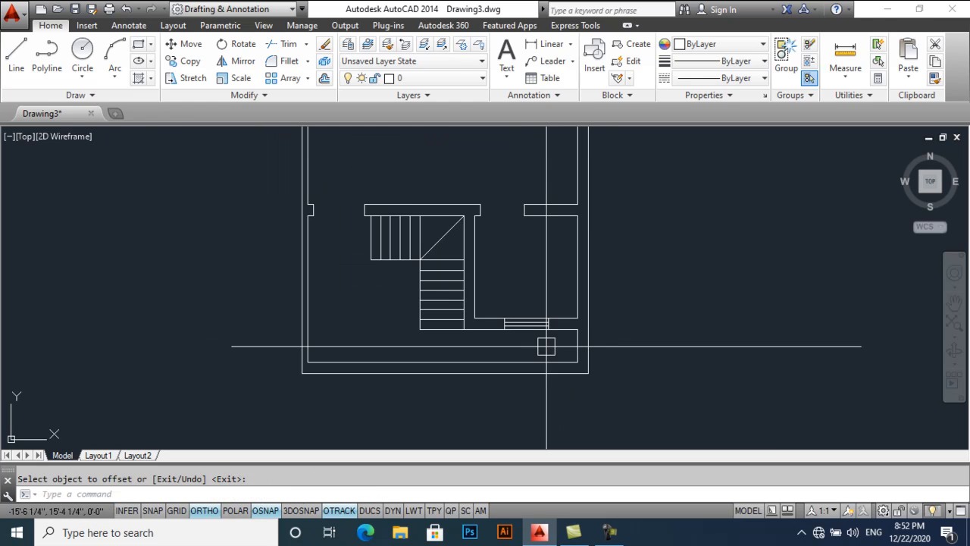
# Offset the outer left wall line 1' to the right at the plan's lower-left corner.
pyautogui.scroll(3, 495, 336)
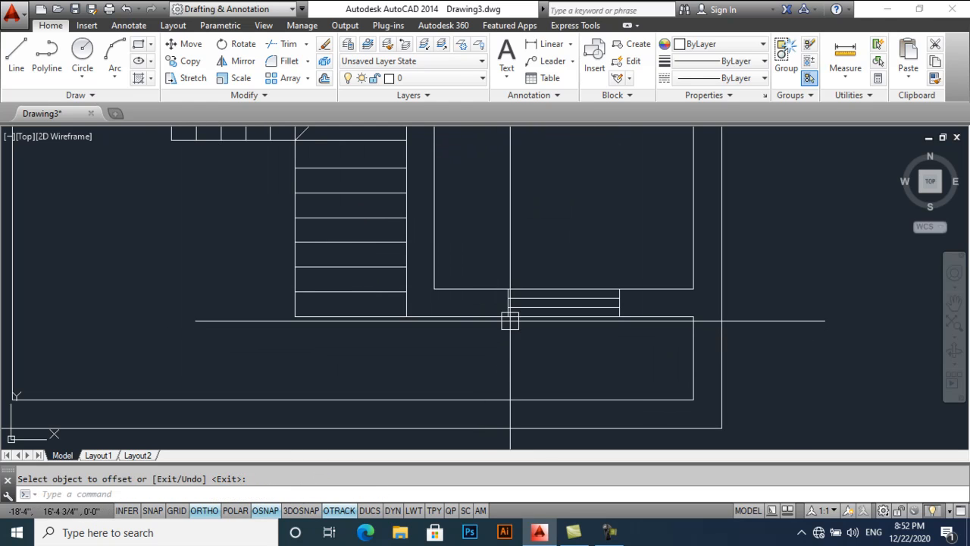
pyautogui.scroll(-3, 496, 305)
pyautogui.moveTo(467, 282)
pyautogui.mouseDown(button='middle')
pyautogui.moveTo(539, 354)
pyautogui.moveTo(505, 237)
pyautogui.mouseUp(button='middle')
pyautogui.scroll(6, 471, 362)
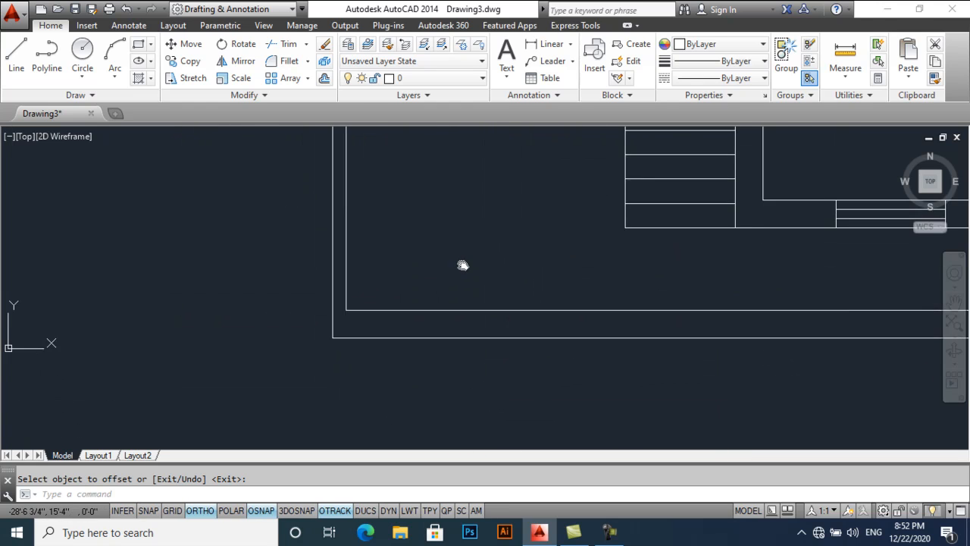
pyautogui.press('Return')
pyautogui.press('Return')
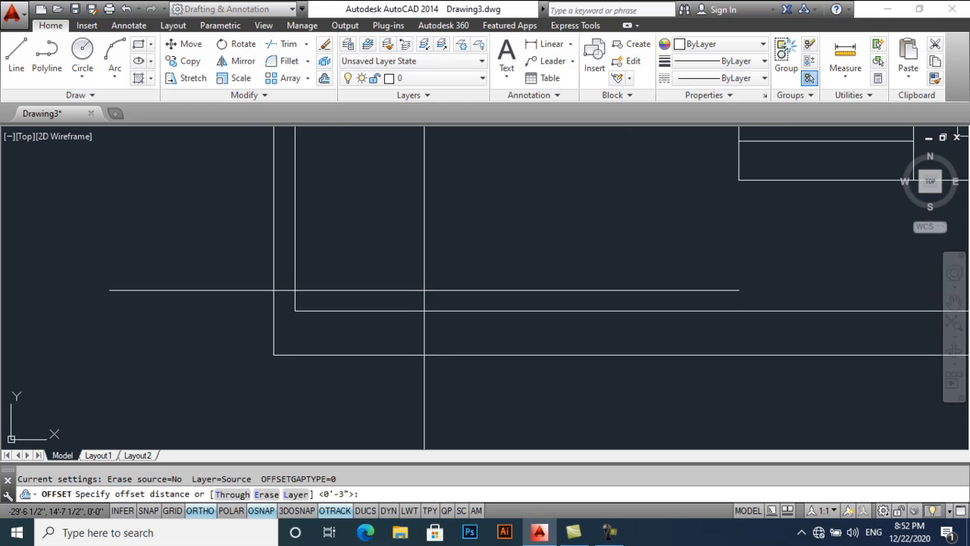
pyautogui.write("1'")
pyautogui.press('Return')
pyautogui.click(280, 283)
pyautogui.click(349, 283)
pyautogui.press('Return')
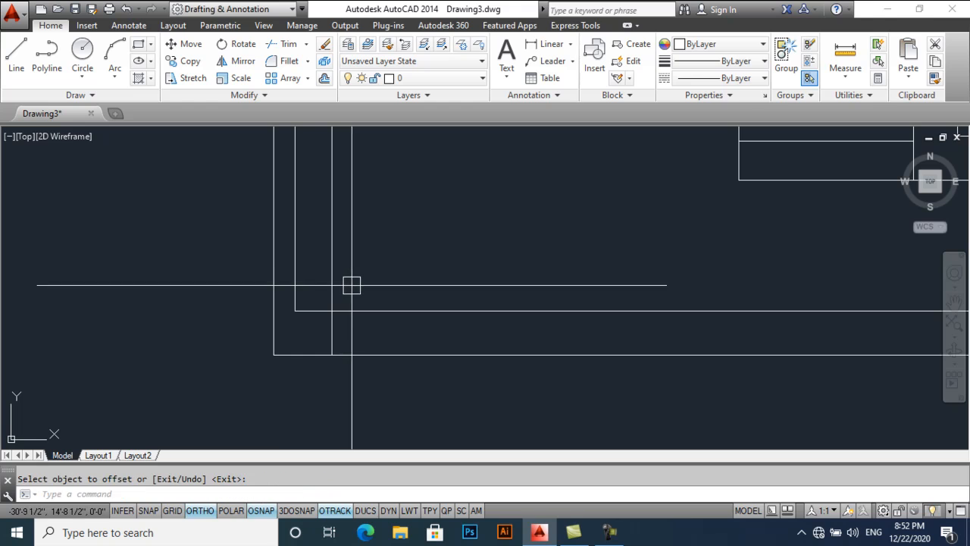
# Trim the offset line so that it only spans the thickness of the bottom outer wall.
pyautogui.write('tr')
pyautogui.press('Return')
pyautogui.press('Return')
pyautogui.scroll(-3, 356, 318)
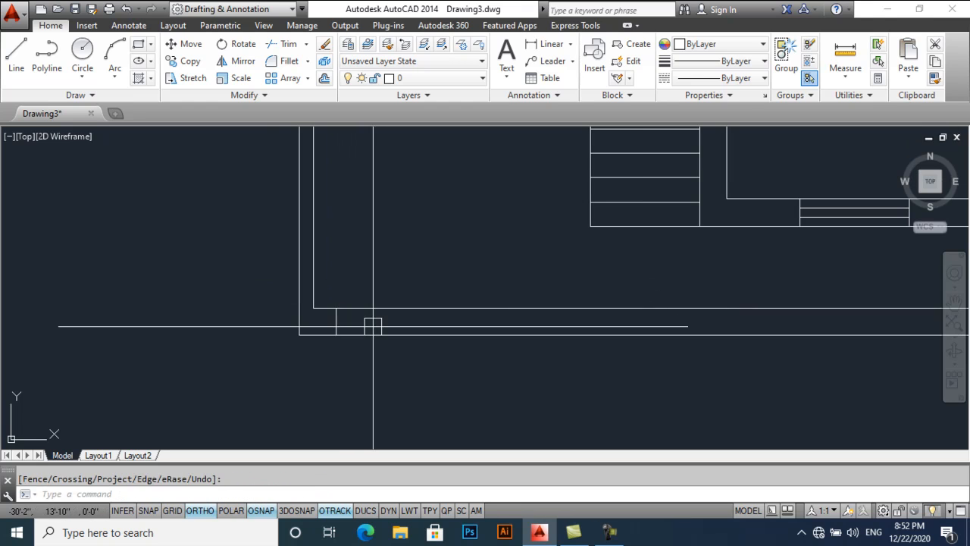
# Offset the short edge line in the bottom outer wall 8' to the right.
pyautogui.write('o')
pyautogui.press('Return')
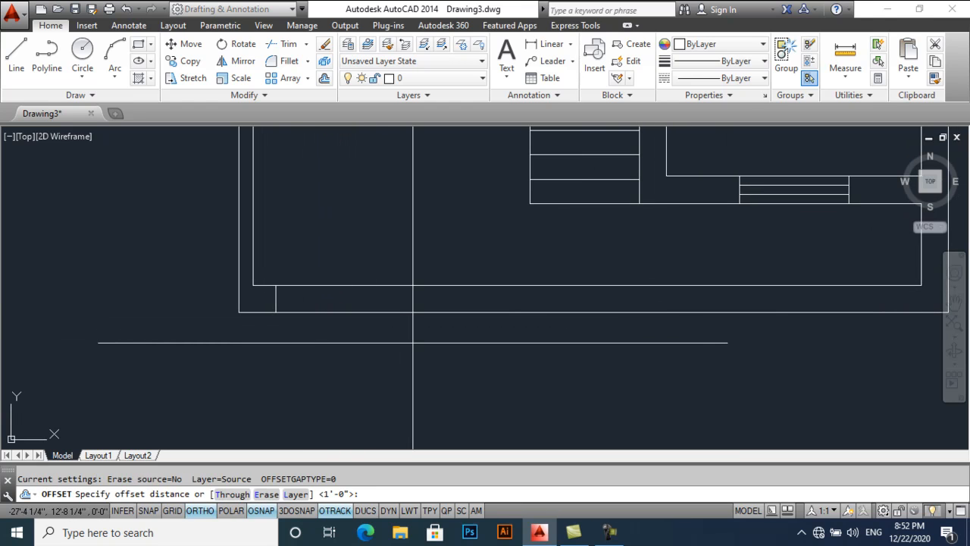
pyautogui.write("8'")
pyautogui.press('Return')
pyautogui.click(279, 297)
pyautogui.click(344, 321)
pyautogui.press('Return')
# Trim both bottom outer wall lines between the two edges to create the 8' opening.
pyautogui.write('tr')
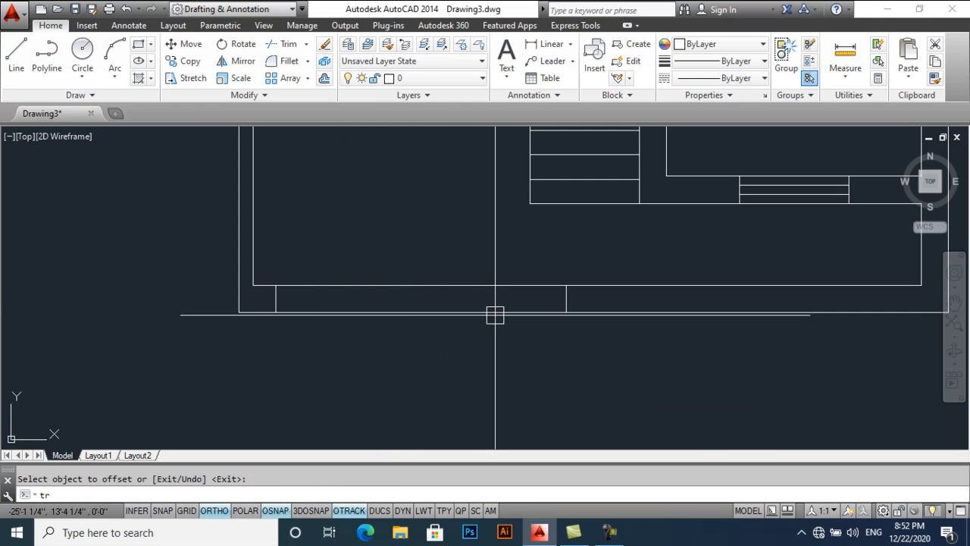
pyautogui.press('Return')
pyautogui.press('Return')
pyautogui.click(489, 285)
pyautogui.click(485, 312)
pyautogui.press('Escape')
# Draw a line along the inner side of the 8' opening from one edge to the other.
pyautogui.write('l')
pyautogui.press('Return')
pyautogui.click(276, 285)
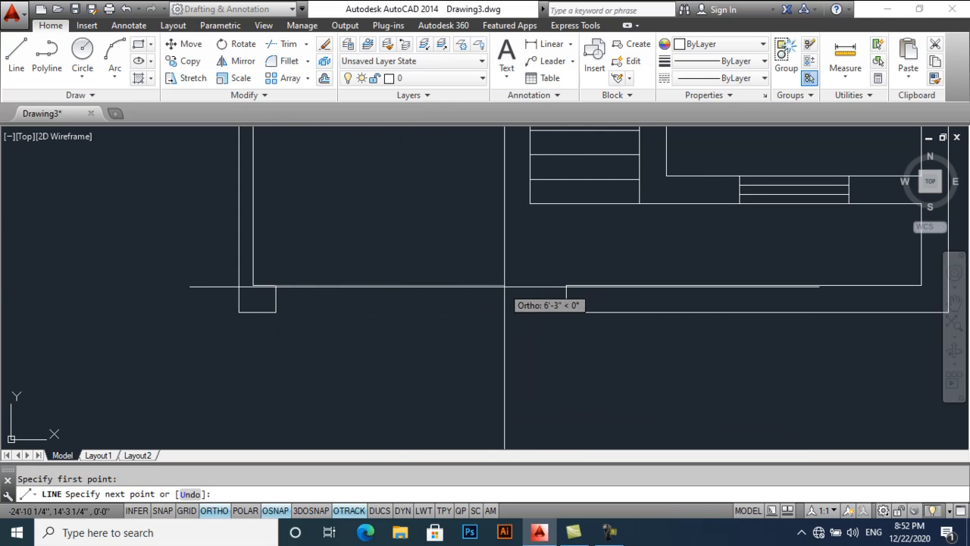
pyautogui.click(566, 285)
pyautogui.press('Return')
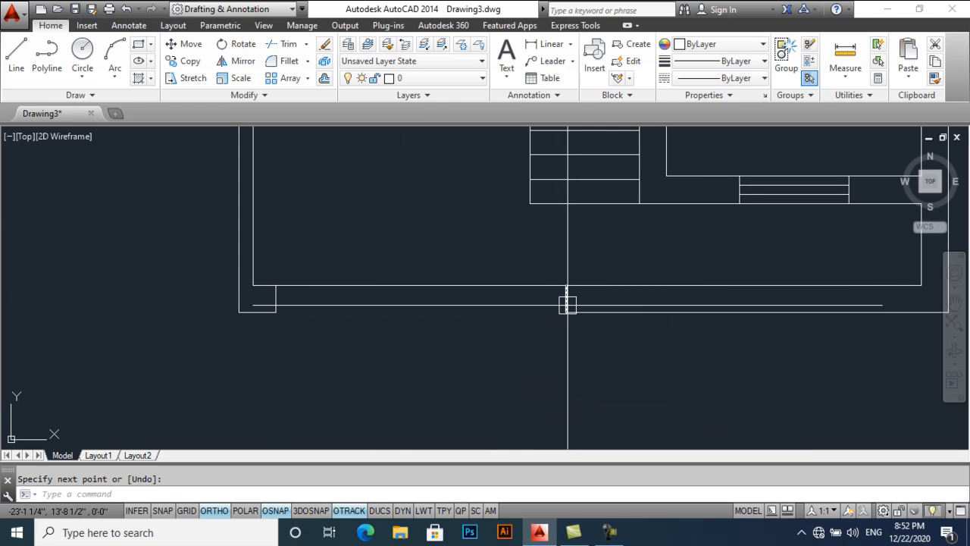
# Draw a horizontal line connecting the midpoints of the 8' opening's two edges.
pyautogui.write('l')
pyautogui.press('Return')
pyautogui.click(603, 301)
pyautogui.click(276, 298)
pyautogui.press('Return')
# Draw a vertical line upward from the midpoint of the 8' opening's middle line.
pyautogui.press('Return')
pyautogui.click(421, 299)
pyautogui.scroll(3, 435, 284)
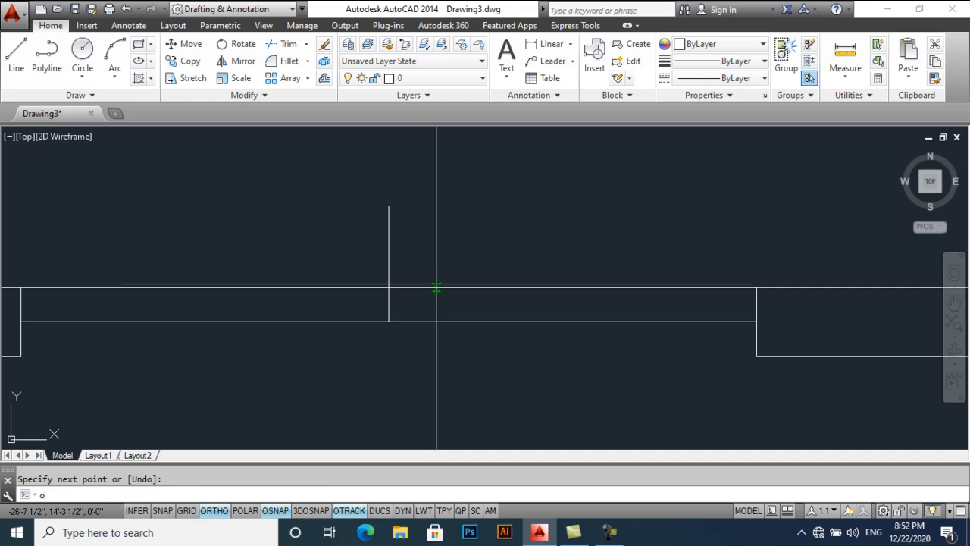
# Offset the vertical centre line of the 8' opening 4" to both sides.
pyautogui.press('Return')
pyautogui.write('4')
pyautogui.press('Return')
pyautogui.click(391, 278)
pyautogui.click(401, 277)
pyautogui.click(387, 277)
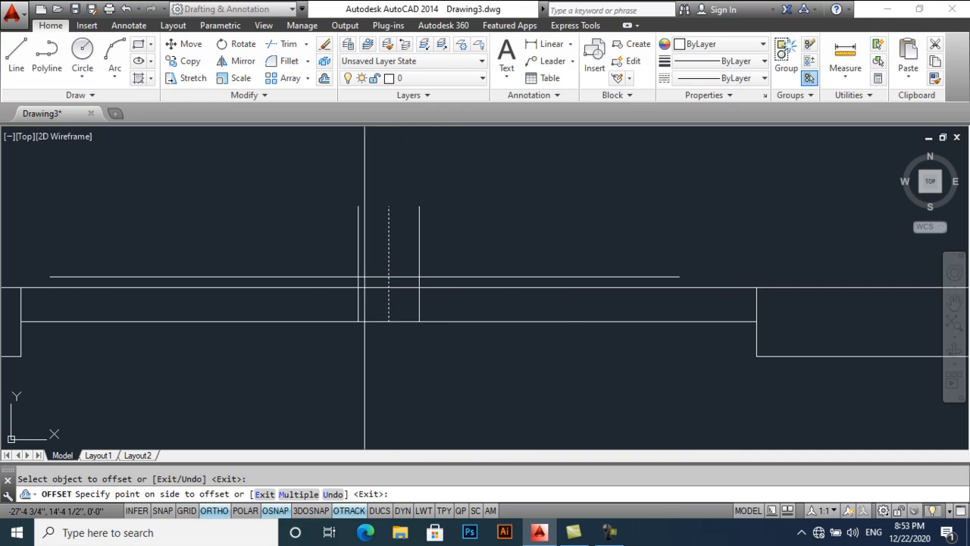
pyautogui.click(364, 276)
pyautogui.write('tr')
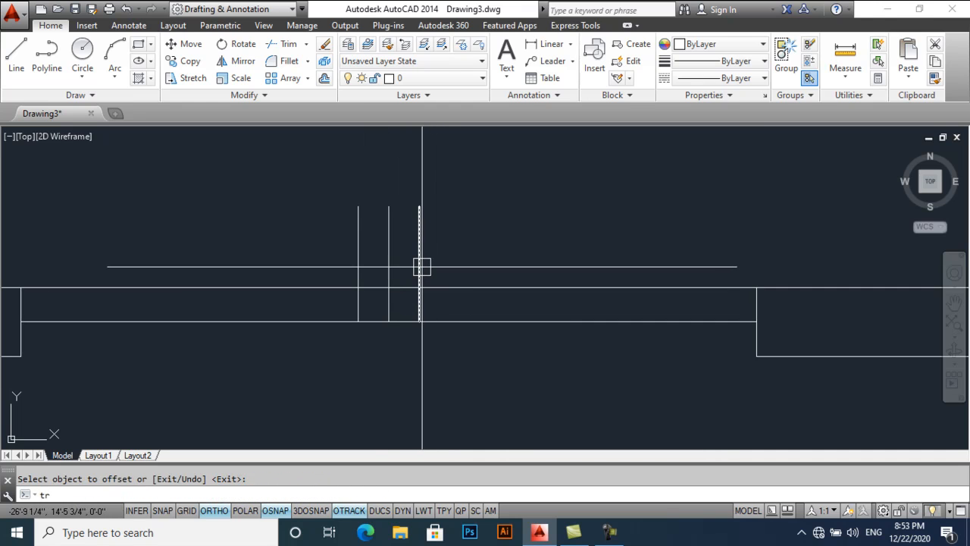
pyautogui.press('Return')
pyautogui.press('Return')
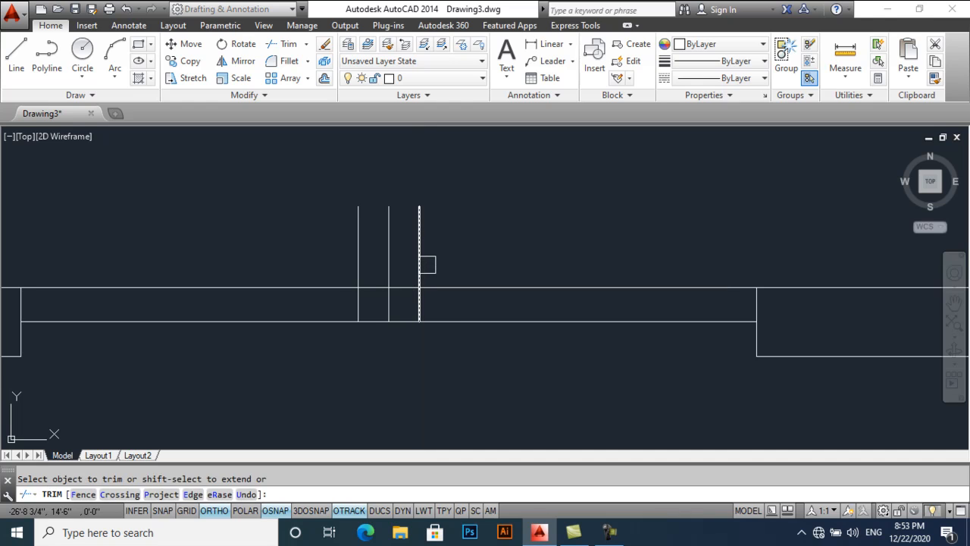
pyautogui.press('Escape')
# Trim the parts of the three vertical lines that extend above the 8' opening's inner line.
pyautogui.write('tr')
pyautogui.press('Return')
pyautogui.press('Return')
pyautogui.click(419, 263)
pyautogui.click(387, 265)
pyautogui.scroll(-2, 428, 270)
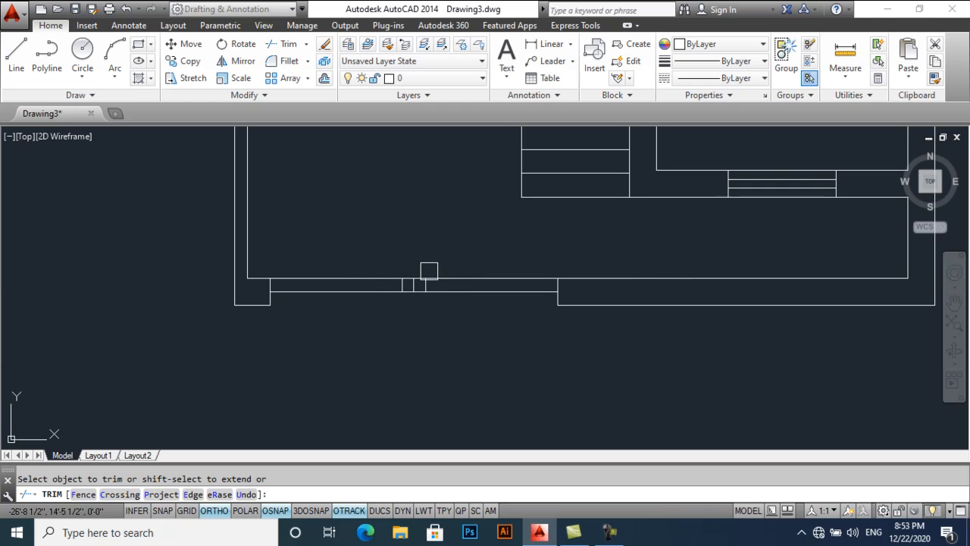
pyautogui.press('Return')
pyautogui.scroll(-2, 459, 324)
pyautogui.moveTo(445, 279); pyautogui.dragTo(445, 328, button='middle')
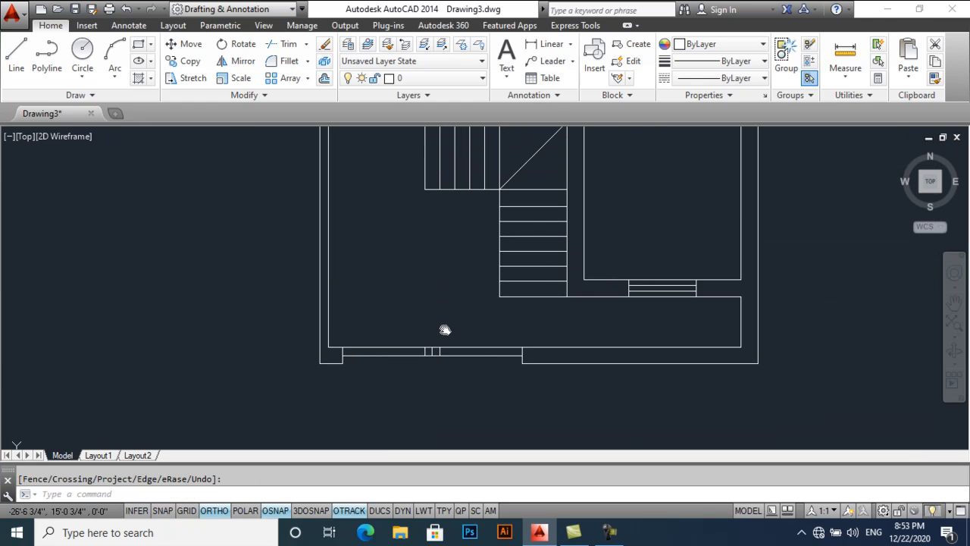
pyautogui.scroll(-5, 445, 328)
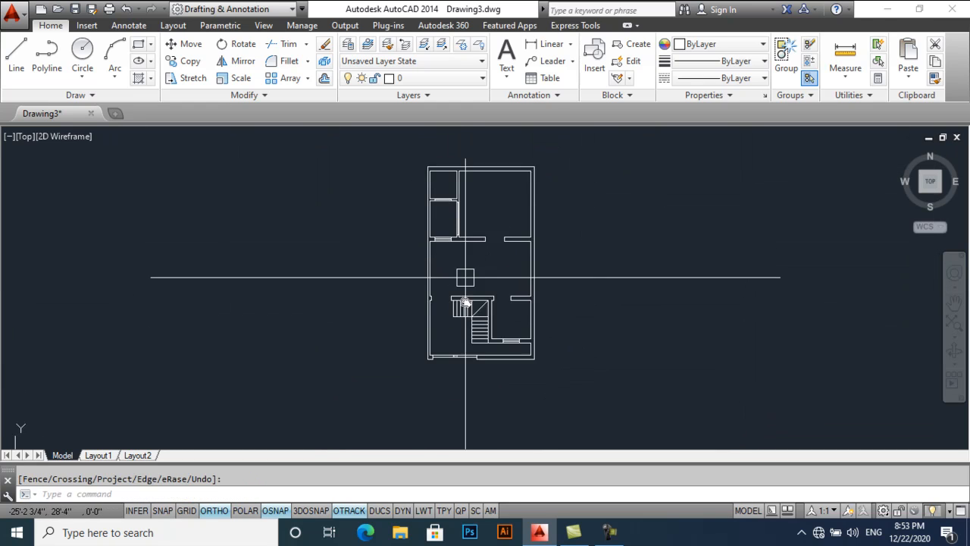
pyautogui.scroll(4, 466, 297)
pyautogui.moveTo(463, 242); pyautogui.dragTo(431, 228, button='middle')
pyautogui.scroll(-3, 445, 266)
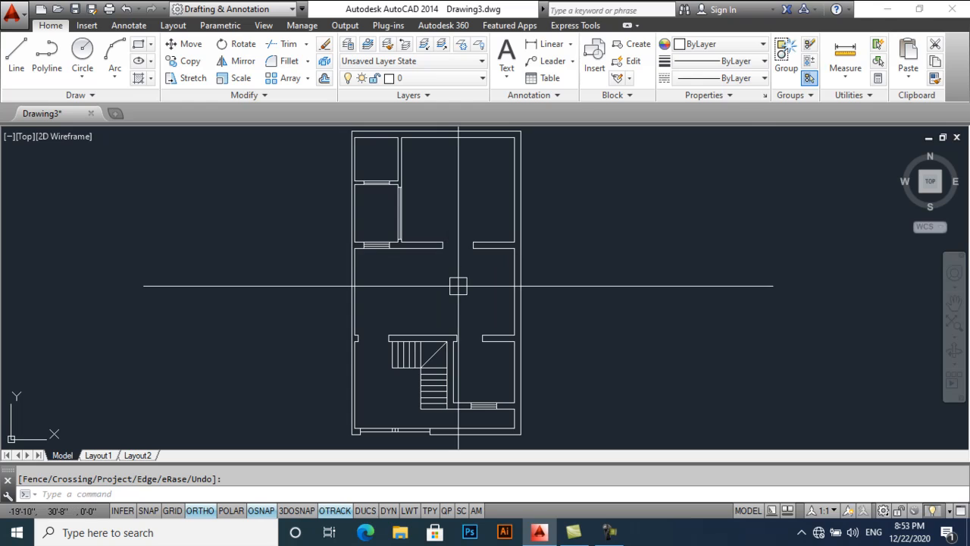
pyautogui.moveTo(415, 299); pyautogui.dragTo(413, 299, button='middle')
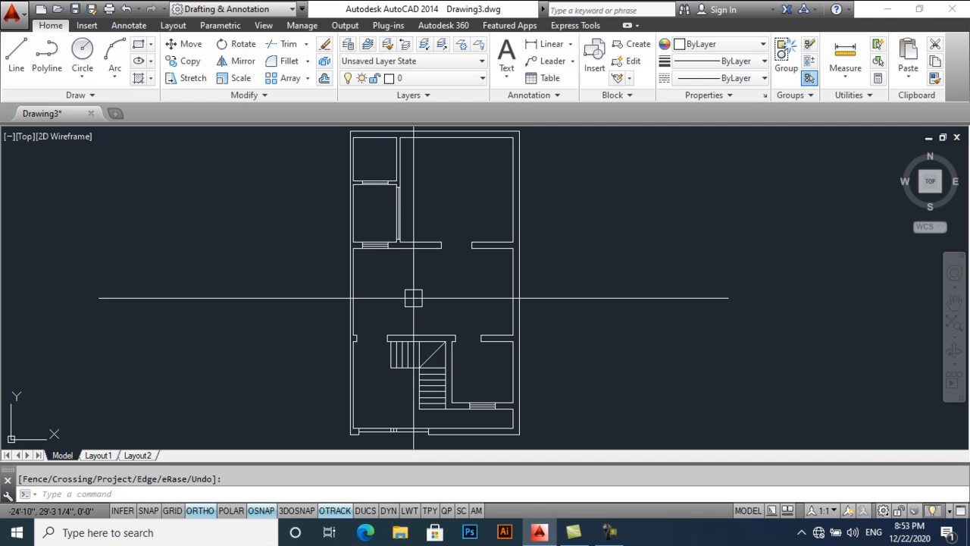
pyautogui.moveTo(435, 270); pyautogui.dragTo(427, 272, button='middle')
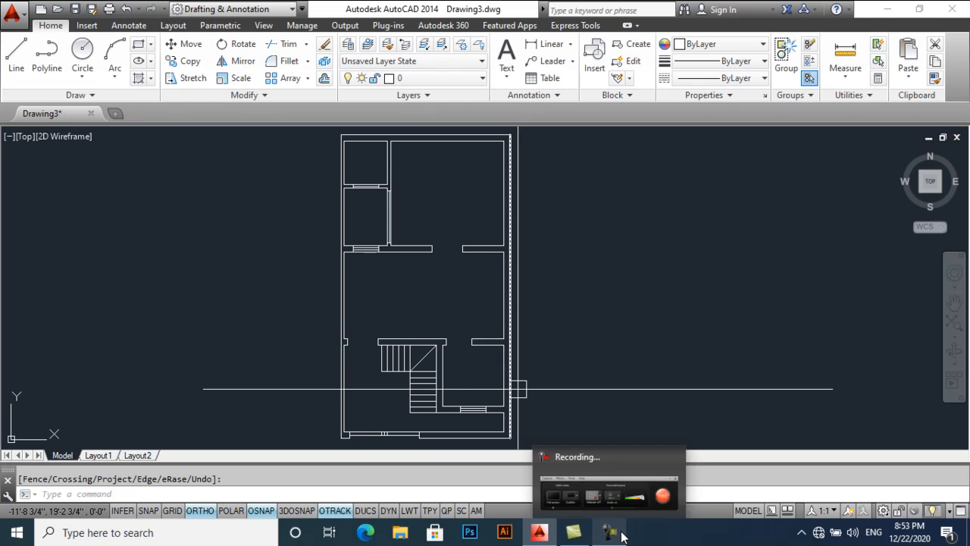
pyautogui.click(622, 536)
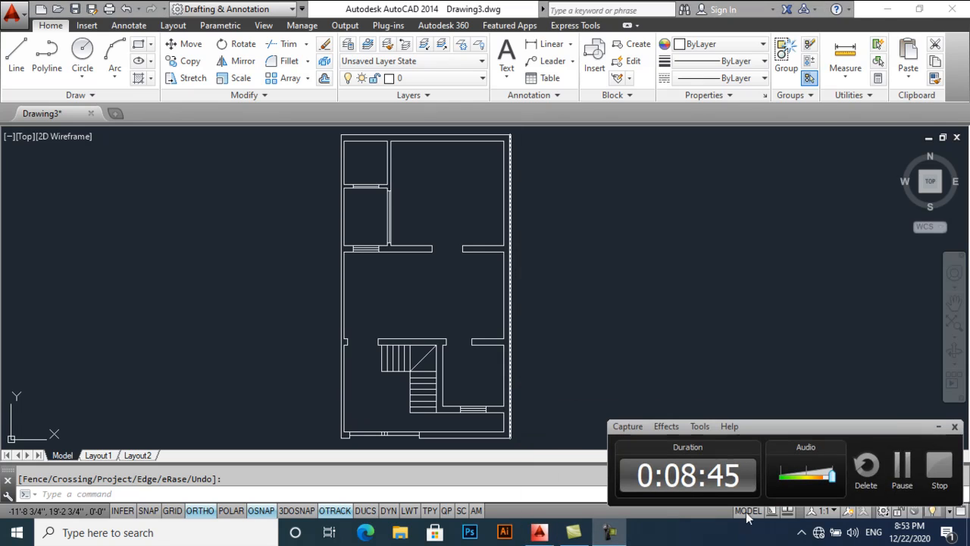
pyautogui.click(907, 473)
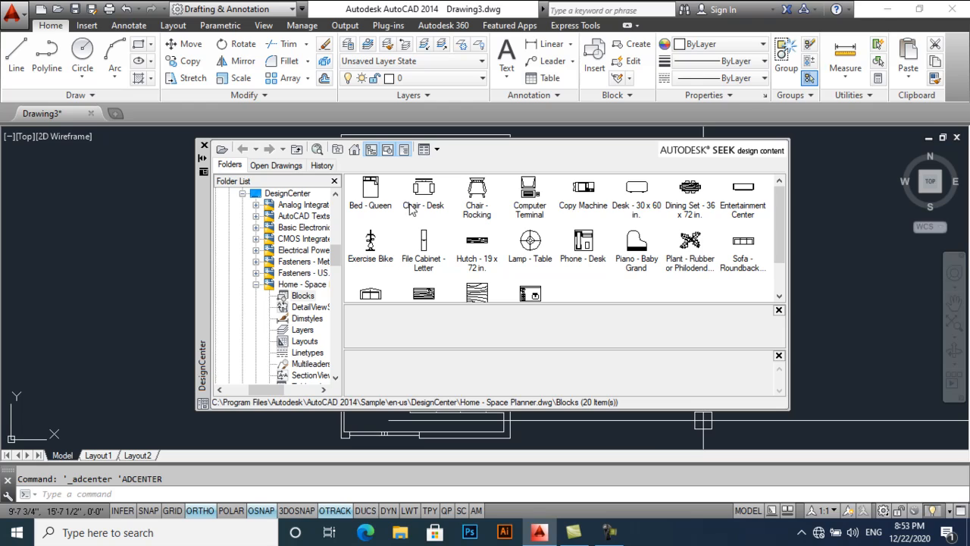
# Insert the Home - Space Planner blocks for the queen bed, two-seat sofa, rectangular table and three-seat sofa in the empty area west of the plan.
pyautogui.moveTo(371, 190)
pyautogui.mouseDown()
pyautogui.moveTo(151, 206)
pyautogui.moveTo(114, 191)
pyautogui.mouseUp()
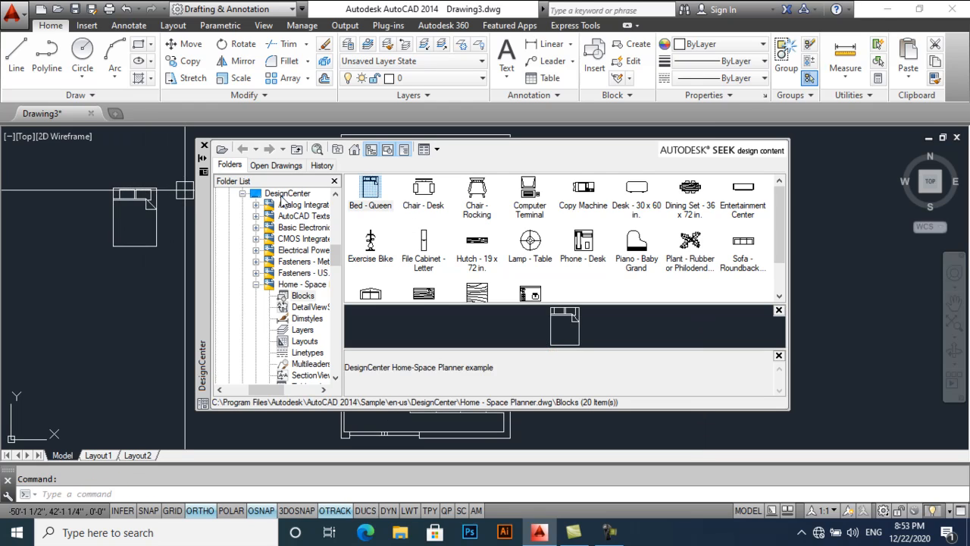
pyautogui.scroll(-2, 493, 227)
pyautogui.moveTo(375, 253)
pyautogui.mouseDown()
pyautogui.moveTo(348, 269)
pyautogui.moveTo(104, 274)
pyautogui.mouseUp()
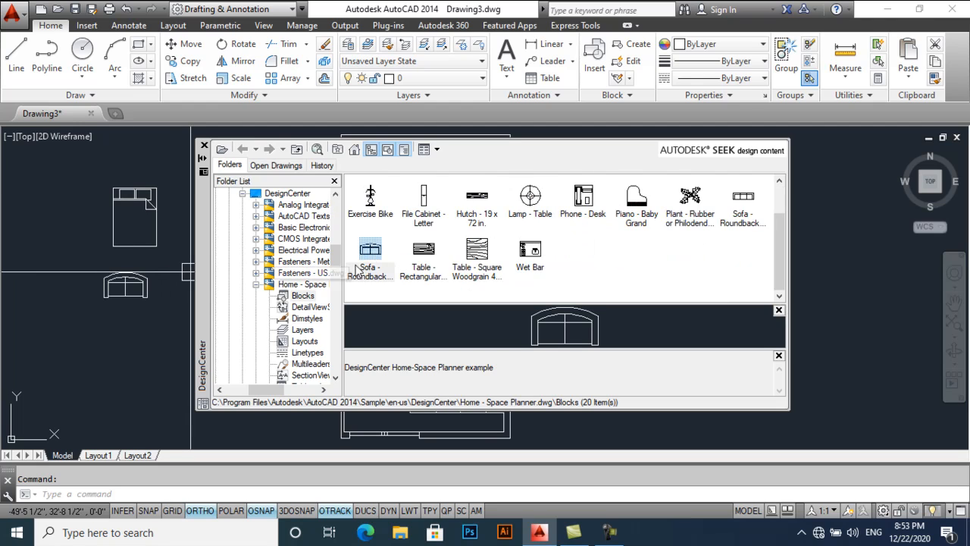
pyautogui.moveTo(424, 250)
pyautogui.mouseDown()
pyautogui.moveTo(334, 299)
pyautogui.moveTo(121, 328)
pyautogui.mouseUp()
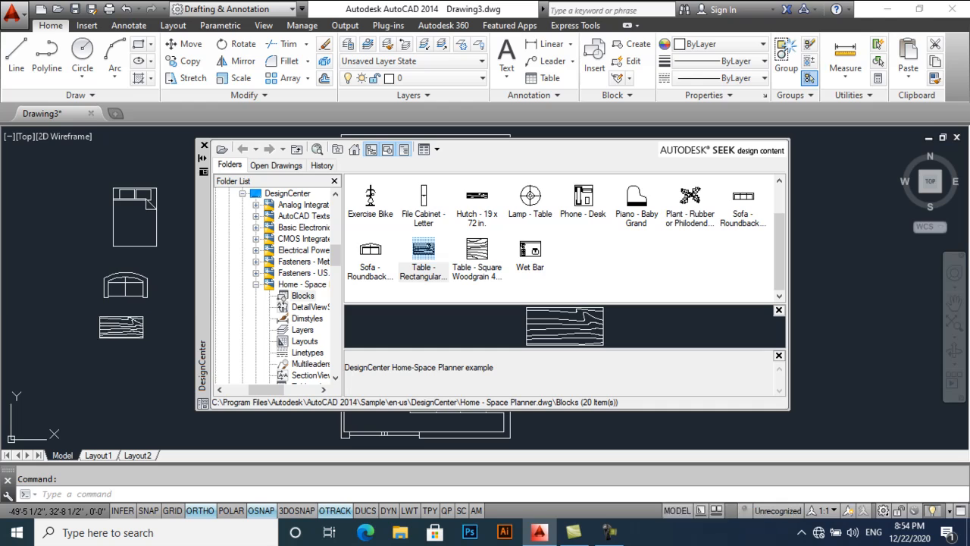
pyautogui.moveTo(743, 199)
pyautogui.mouseDown()
pyautogui.moveTo(250, 242)
pyautogui.moveTo(65, 238)
pyautogui.mouseUp()
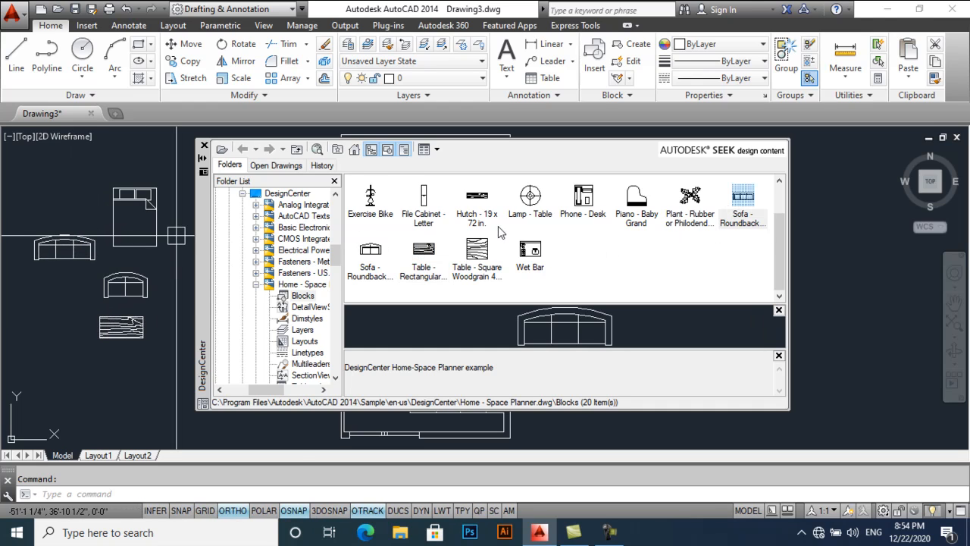
pyautogui.scroll(1, 500, 233)
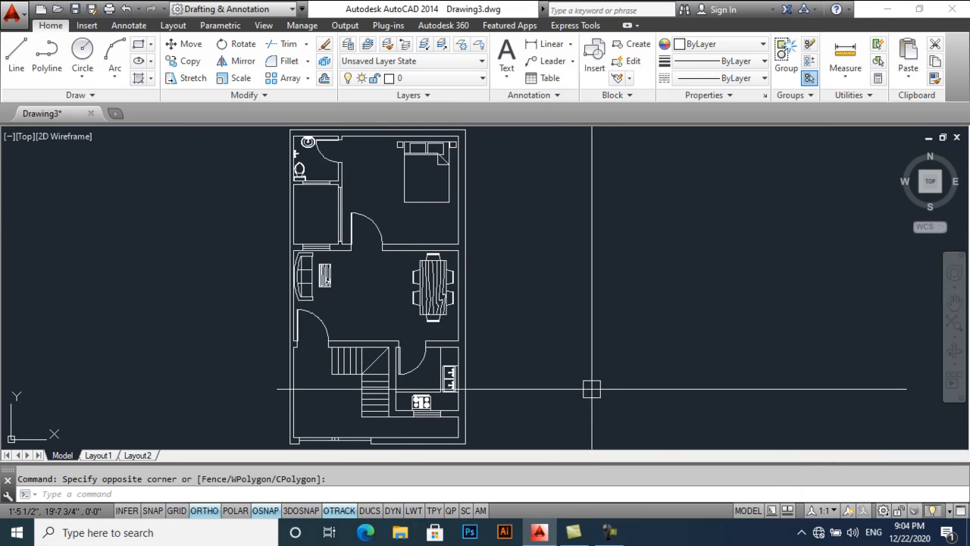
# Create five new layers named Walls, Window, Door, Furniture and Stairs.
pyautogui.moveTo(473, 343); pyautogui.dragTo(483, 344, button='middle')
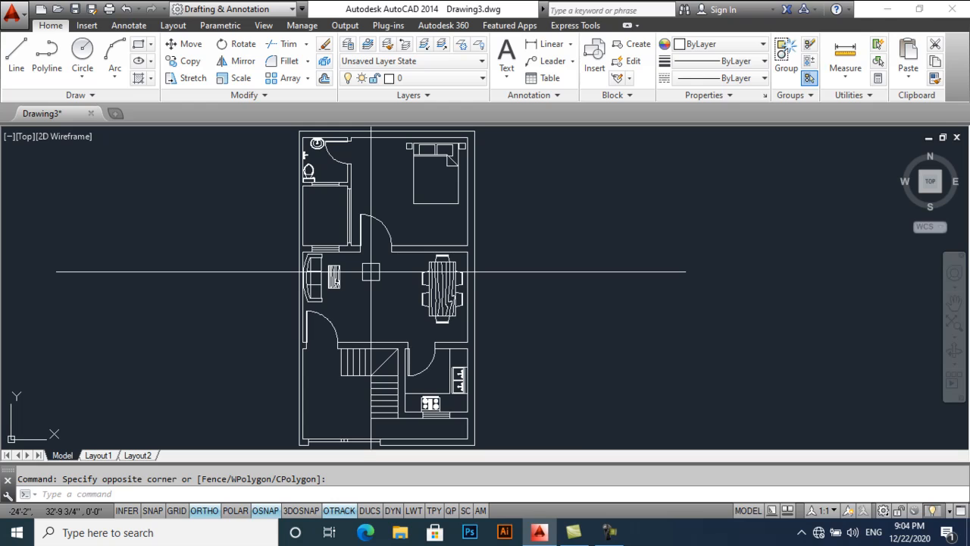
pyautogui.write('a')
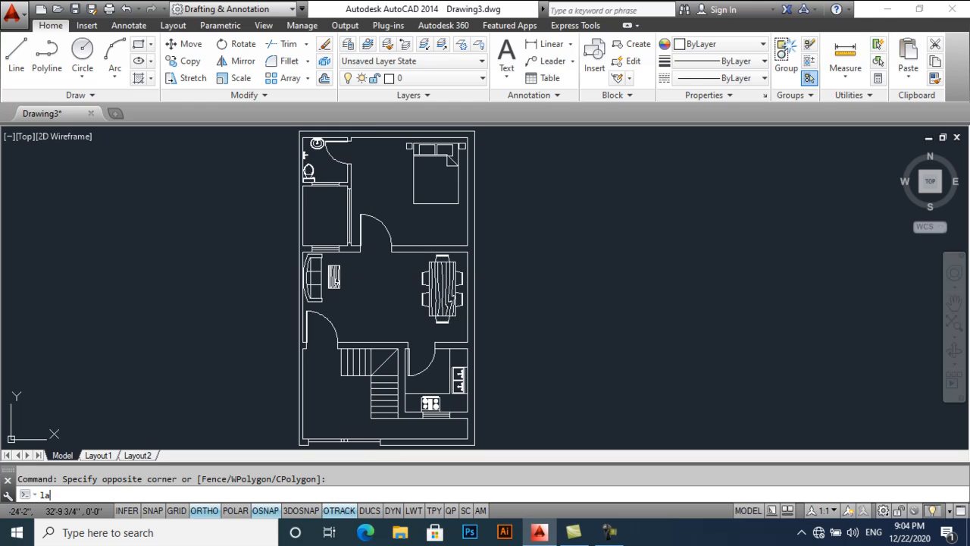
pyautogui.press('Return')
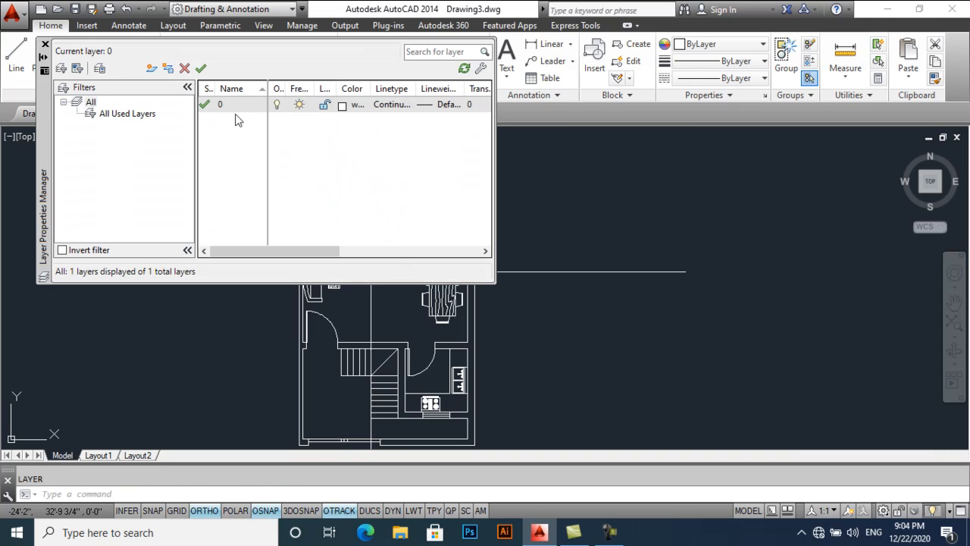
pyautogui.click(153, 69)
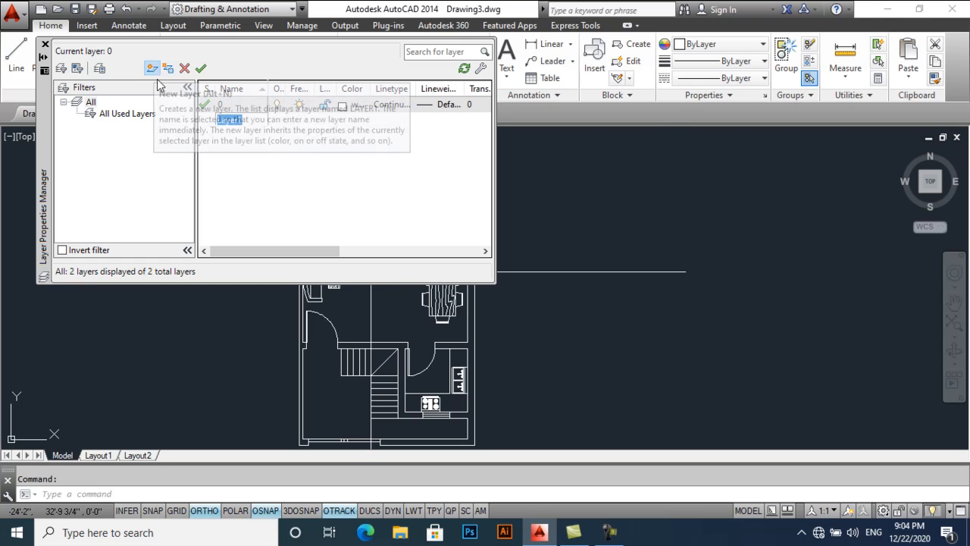
pyautogui.write('Wa')
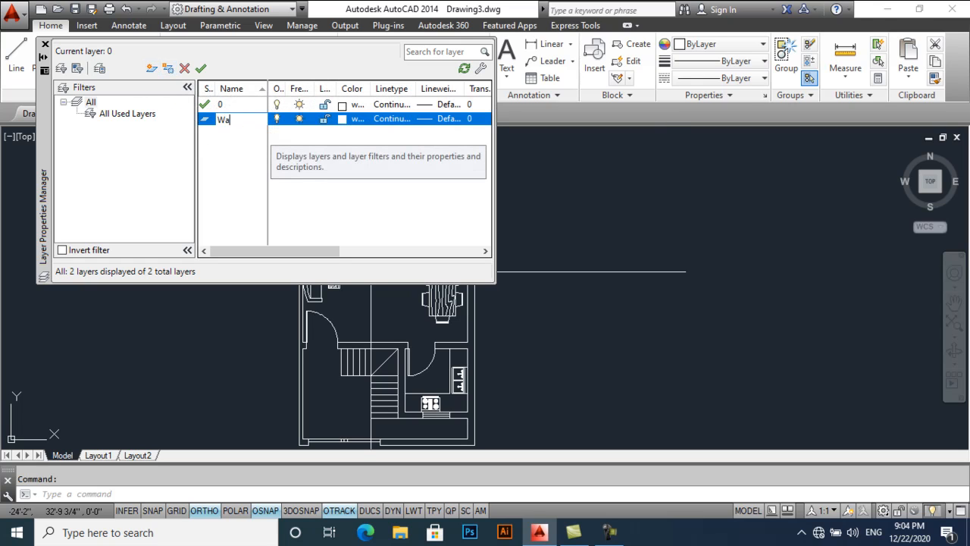
pyautogui.write('lls,')
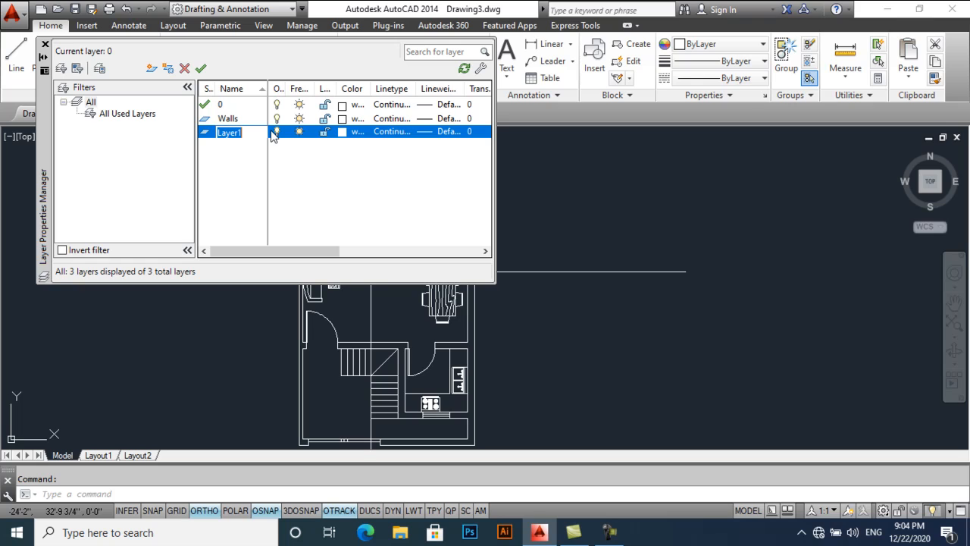
pyautogui.write('Window,Do')
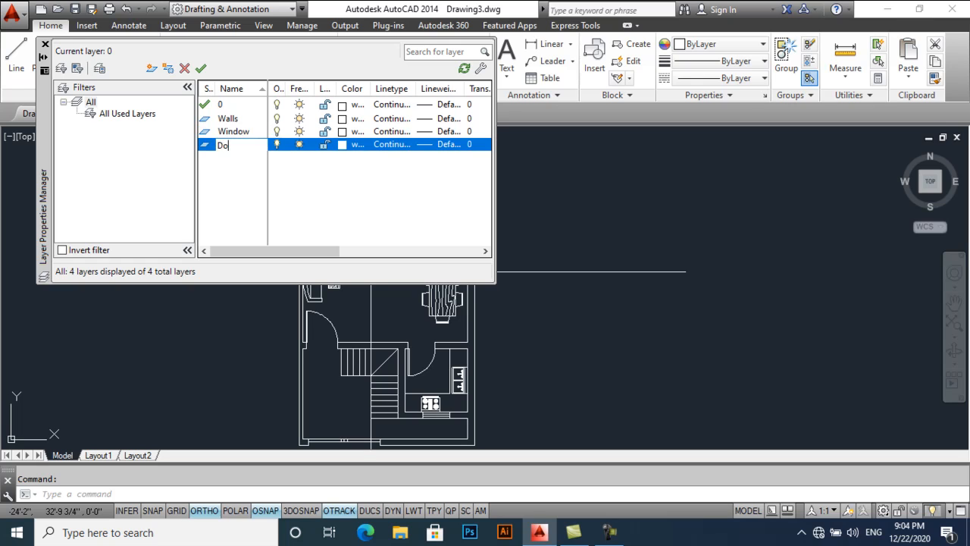
pyautogui.write('or')
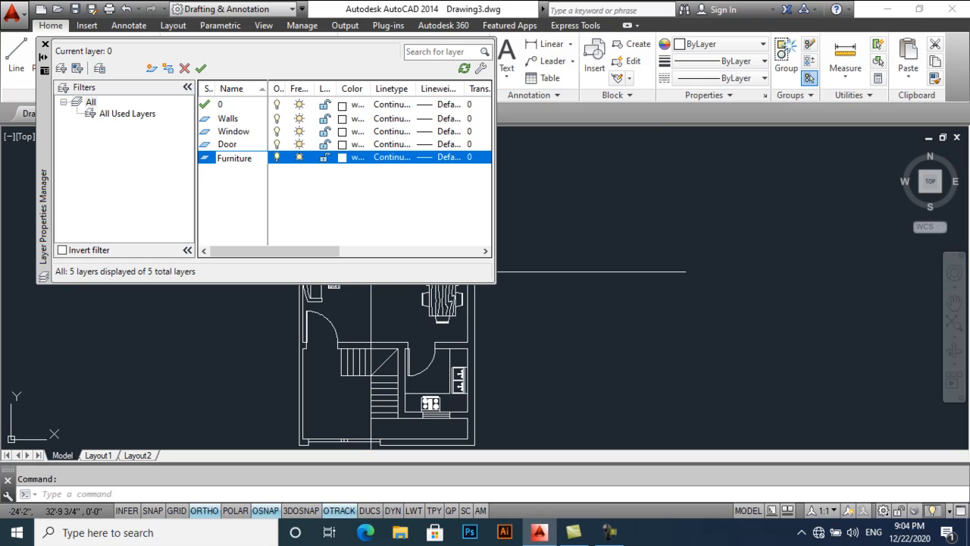
pyautogui.press('Return')
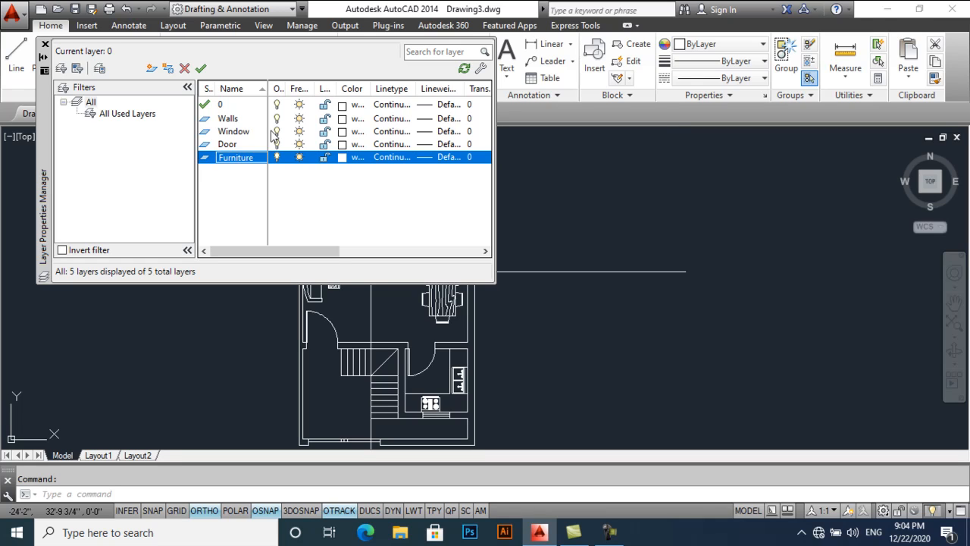
pyautogui.hotkey('alt', 'n')
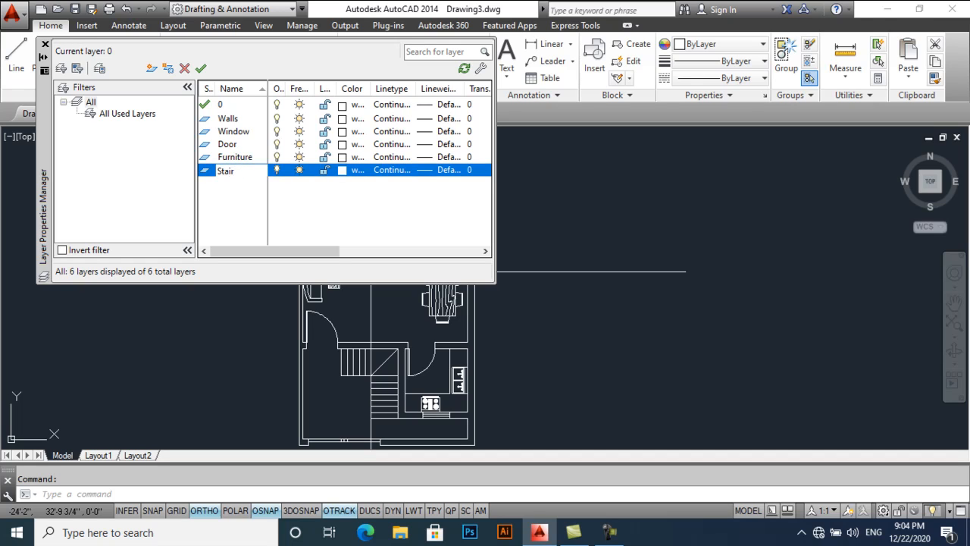
pyautogui.press('Return')
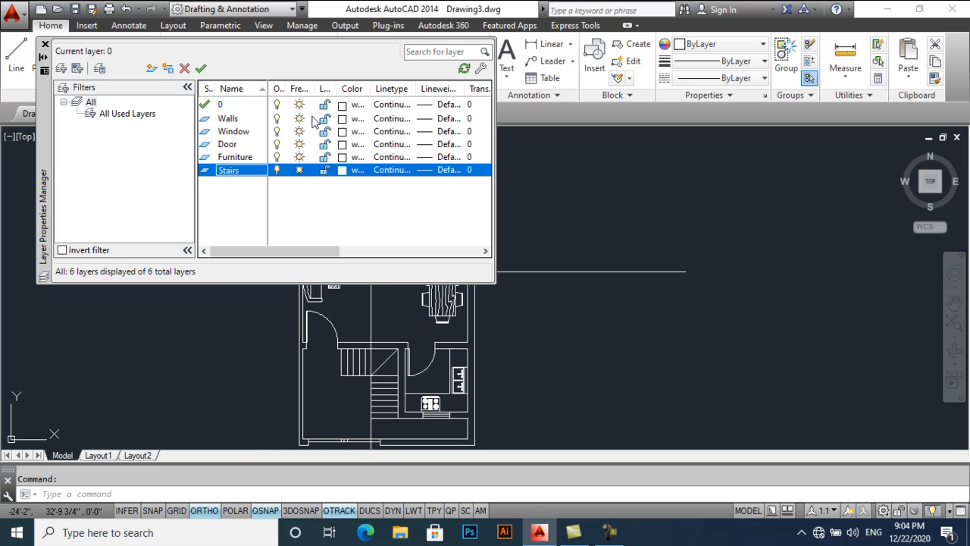
# Set the Walls layer's colour to index 20 and the Window layer's colour to index 122.
pyautogui.click(342, 119)
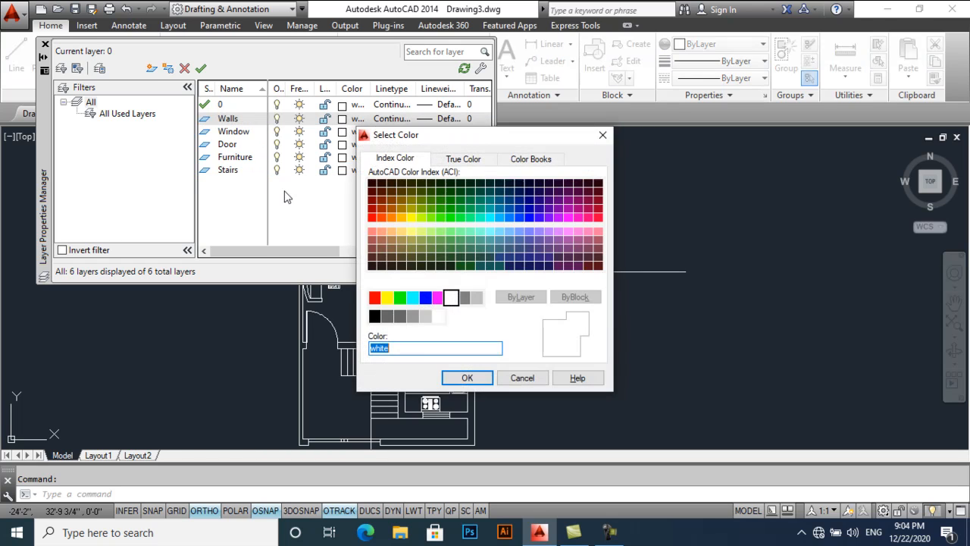
pyautogui.click(382, 218)
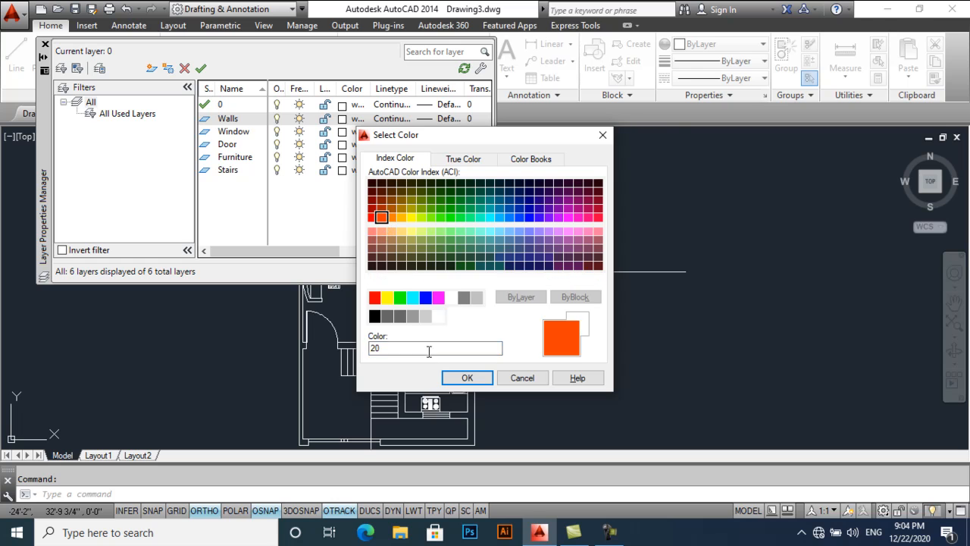
pyautogui.click(462, 374)
pyautogui.click(343, 132)
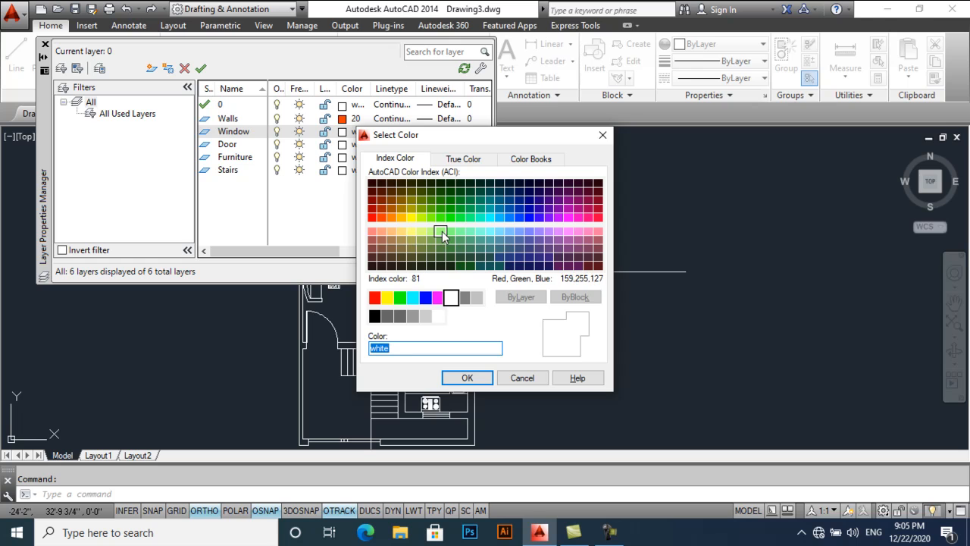
pyautogui.click(479, 210)
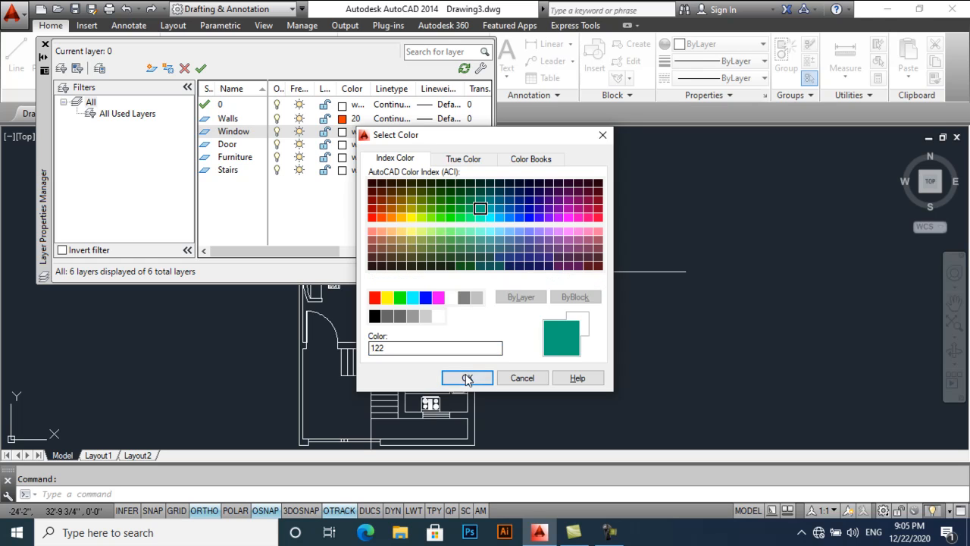
pyautogui.click(467, 378)
# Set the colour of both the Door and Furniture layers to index 10.
pyautogui.click(344, 144)
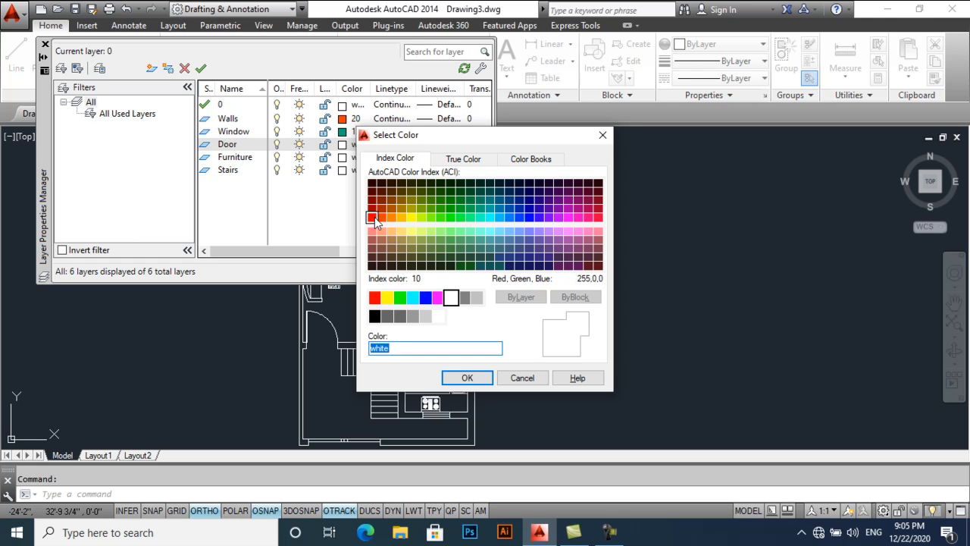
pyautogui.click(372, 217)
pyautogui.click(463, 377)
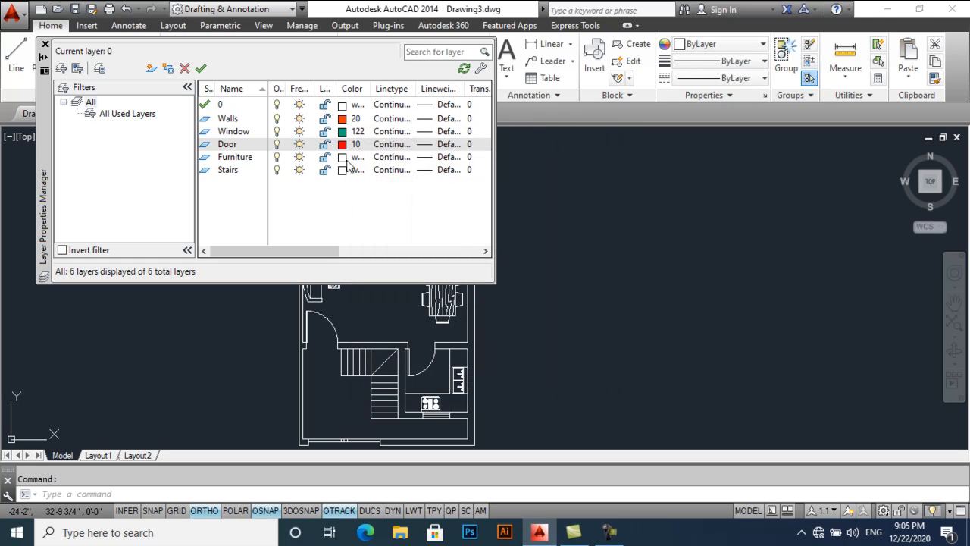
pyautogui.click(343, 157)
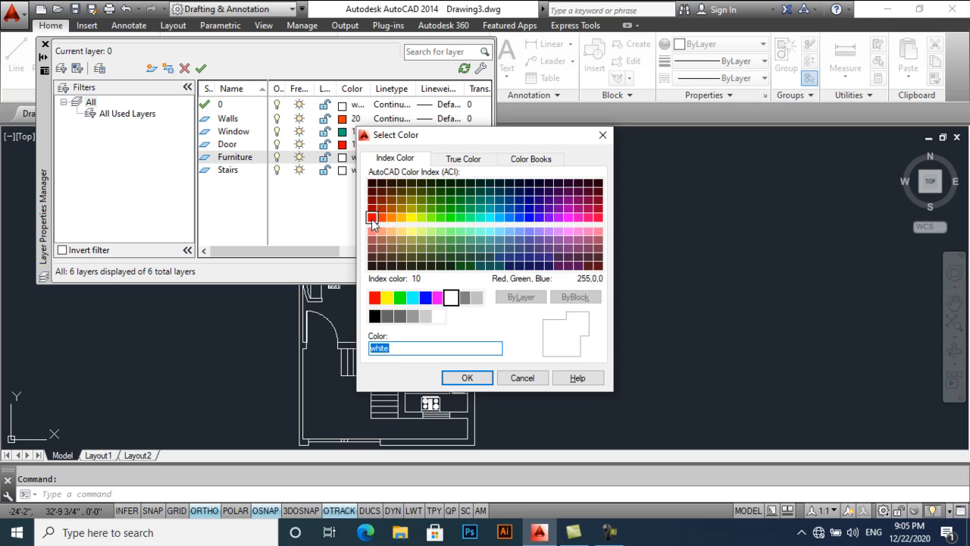
pyautogui.click(372, 218)
pyautogui.click(464, 377)
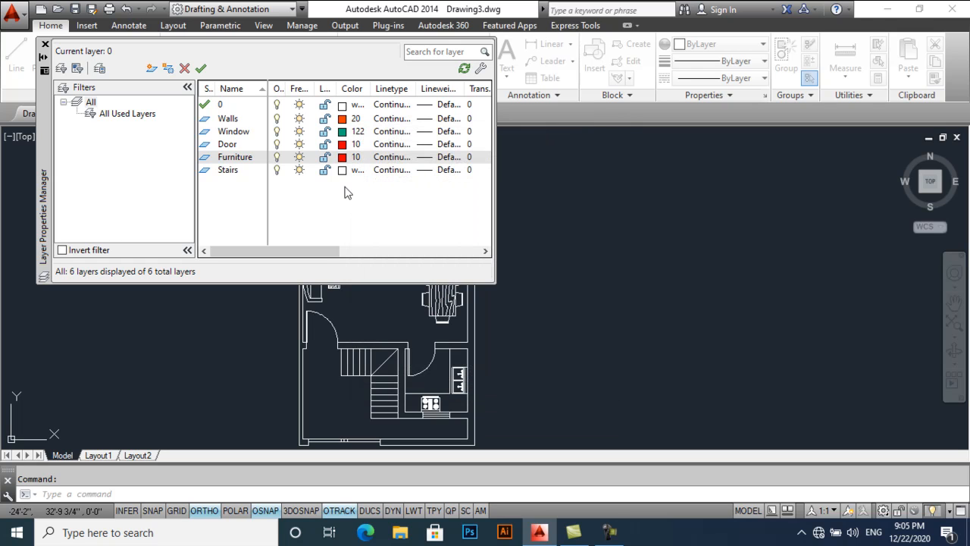
# Set the Stairs layer's colour to index 132 and close the layer manager.
pyautogui.click(343, 170)
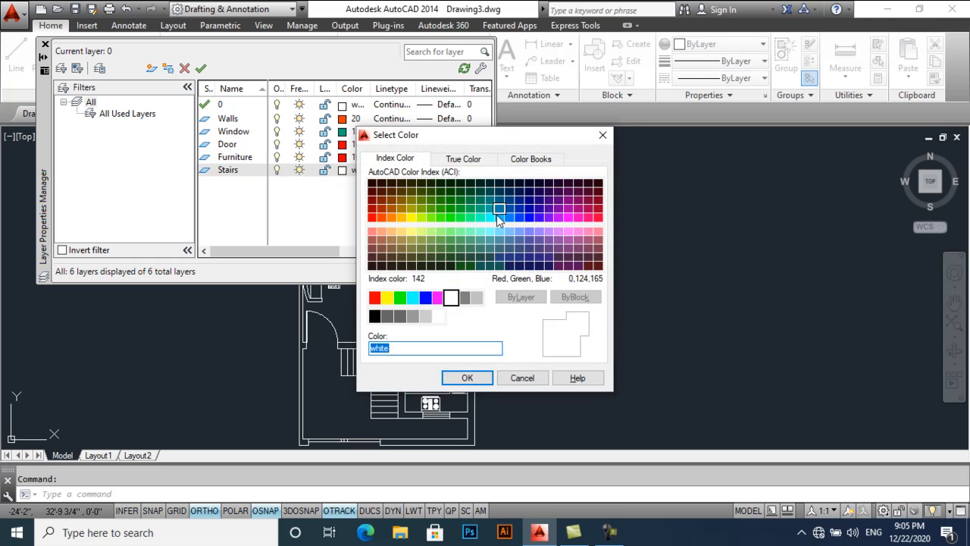
pyautogui.click(490, 210)
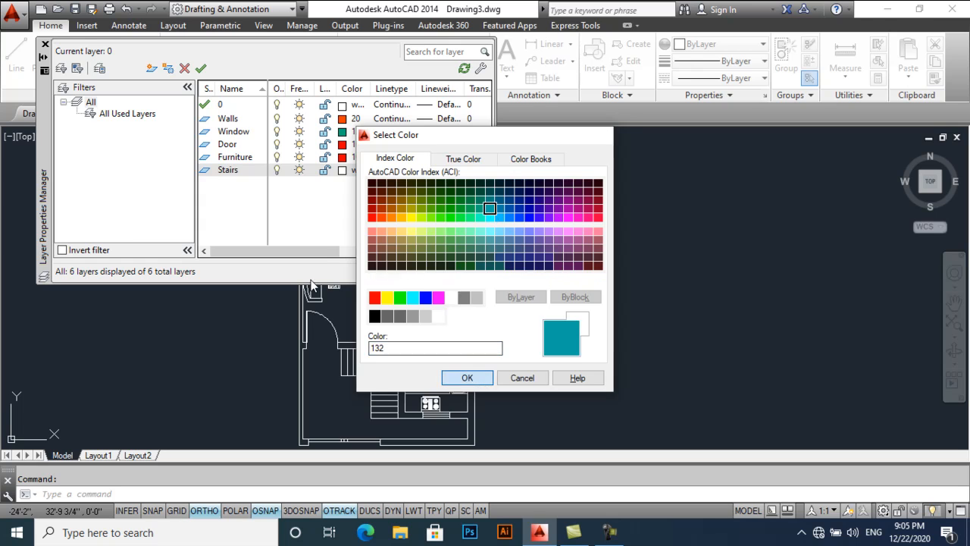
pyautogui.click(467, 377)
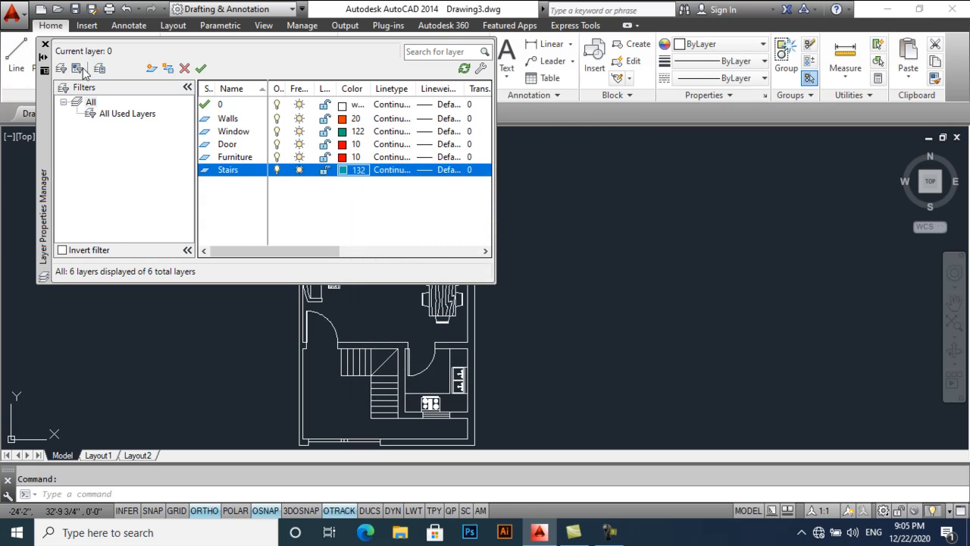
pyautogui.click(44, 45)
# Assign the upper outer wall line of the floor plan to the Walls layer.
pyautogui.scroll(3, 364, 186)
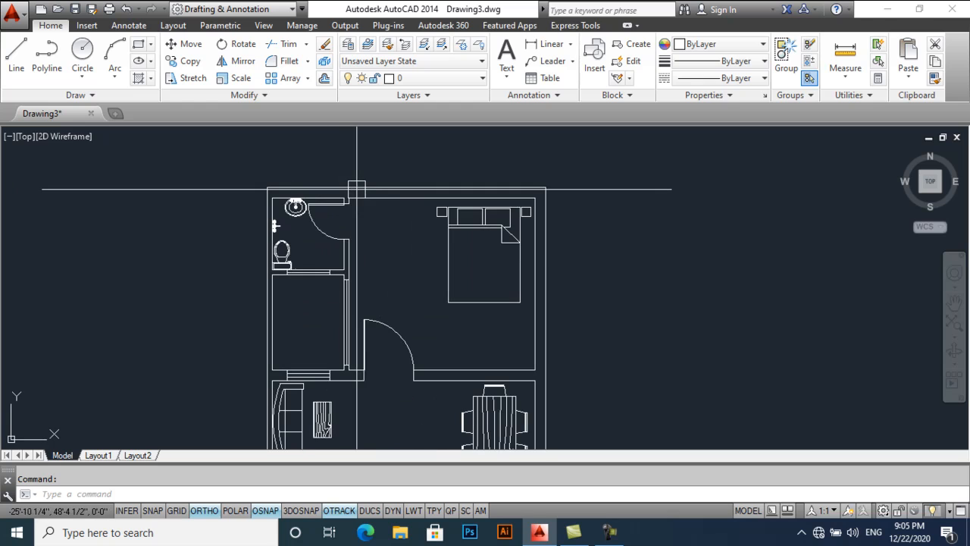
pyautogui.click(373, 187)
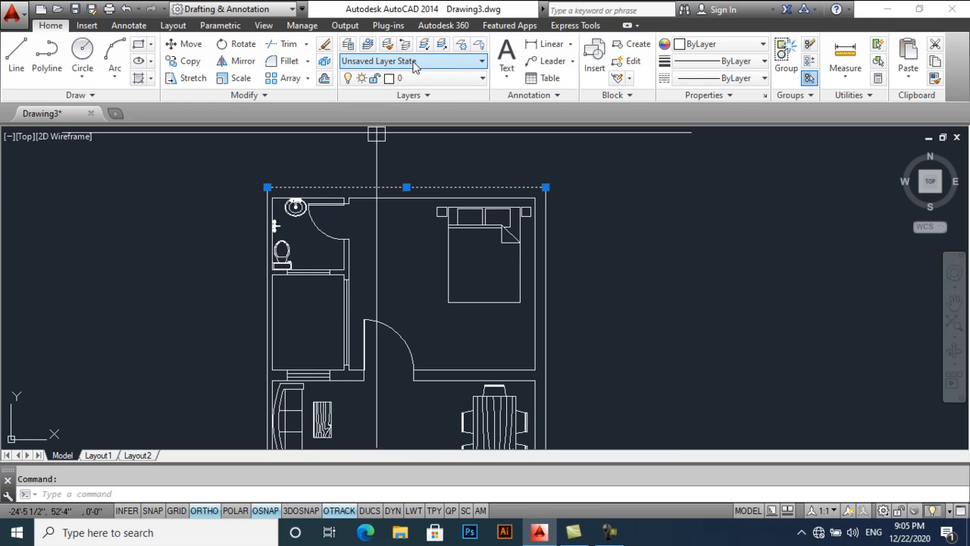
pyautogui.click(431, 79)
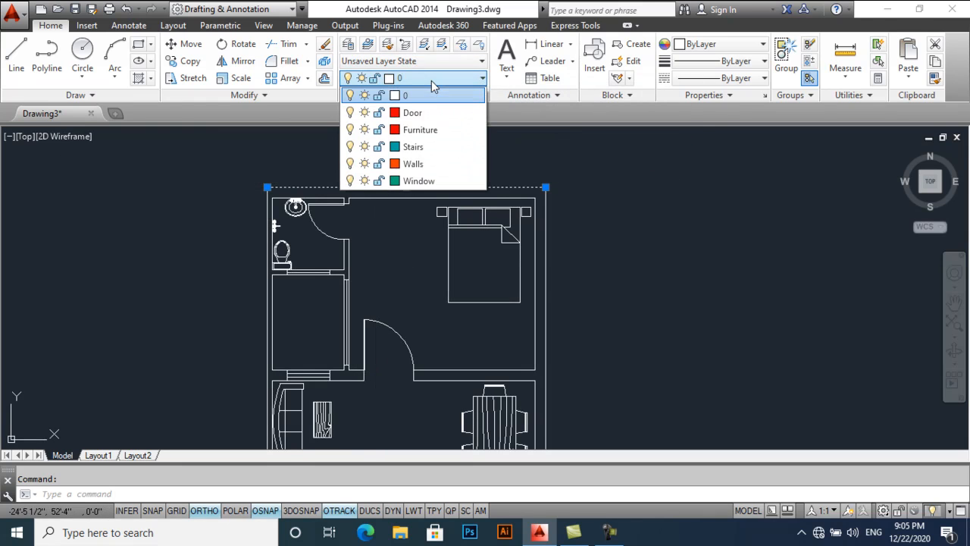
pyautogui.click(438, 164)
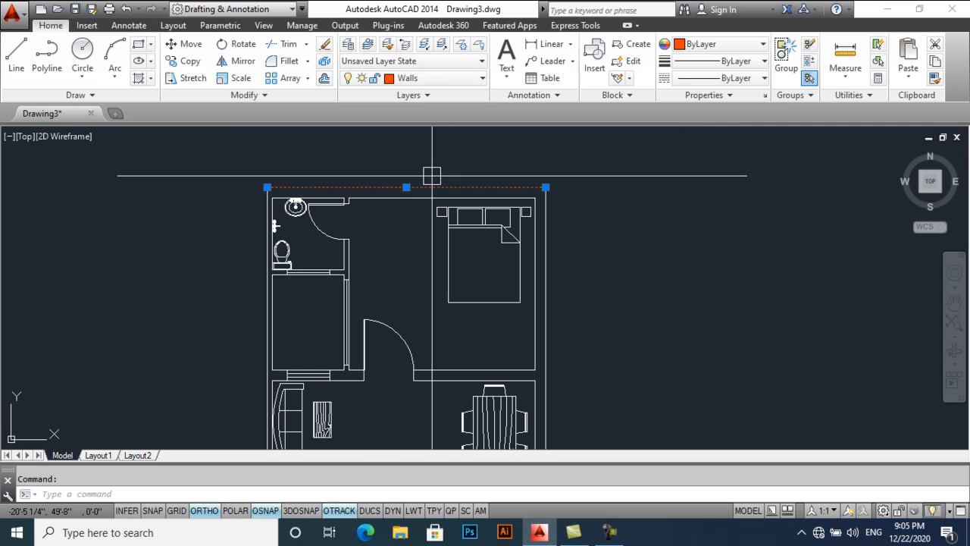
pyautogui.press('Escape')
# Match the outer wall line's properties onto the upper inner wall lines, the bathroom door jamb and the west wall lines.
pyautogui.write('ma')
pyautogui.press('Return')
pyautogui.scroll(6, 405, 202)
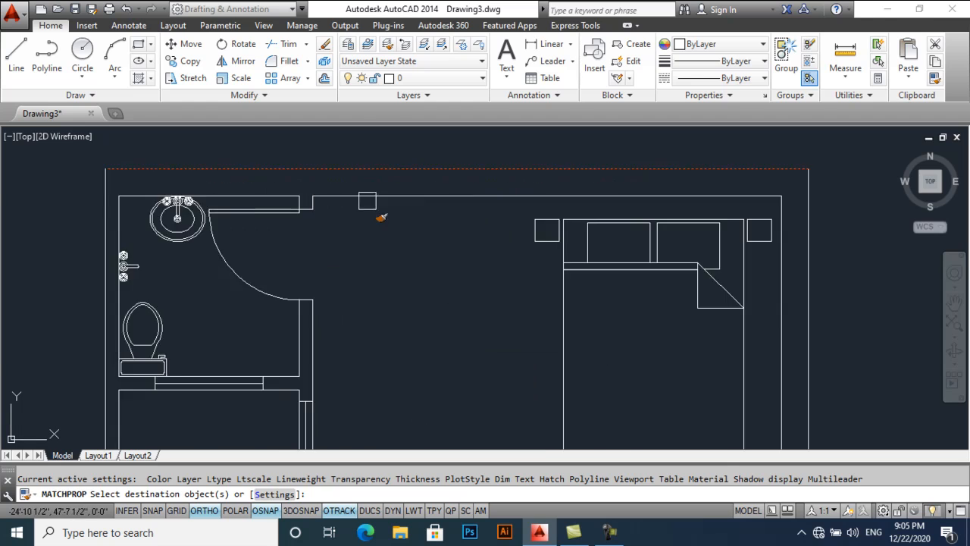
pyautogui.click(358, 137)
pyautogui.click(274, 215)
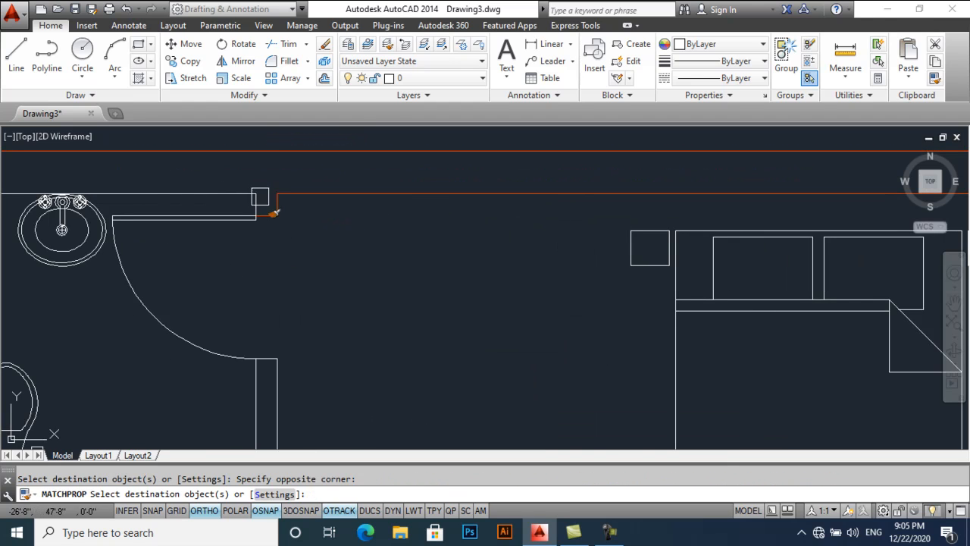
pyautogui.scroll(-6, 281, 218)
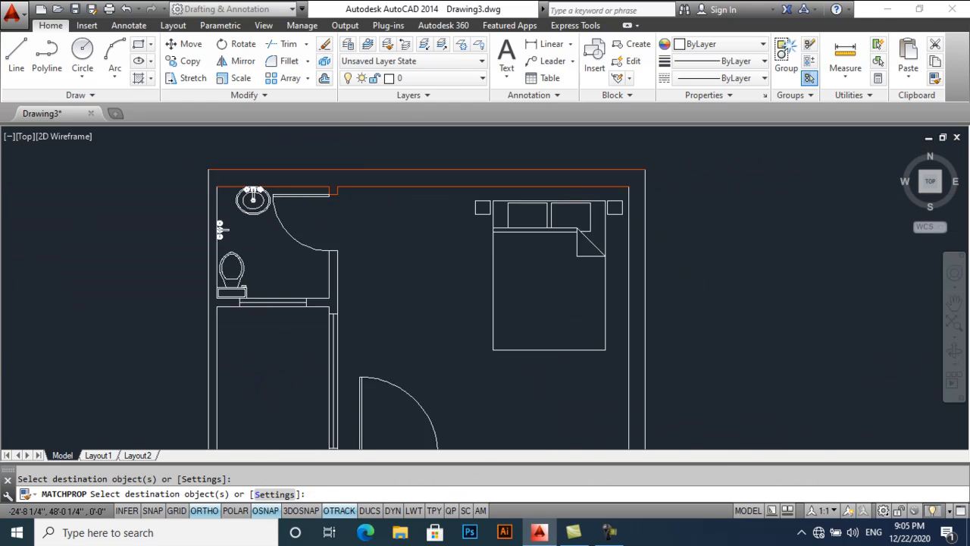
pyautogui.scroll(4, 288, 215)
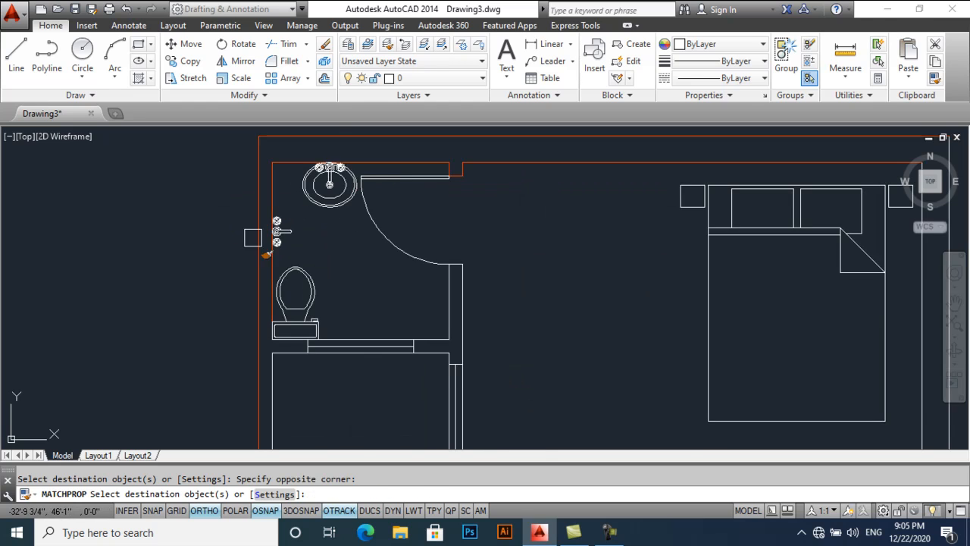
# Match the wall properties onto the lines of the bathroom's south wall, its window opening ends and its east wall.
pyautogui.scroll(6, 335, 285)
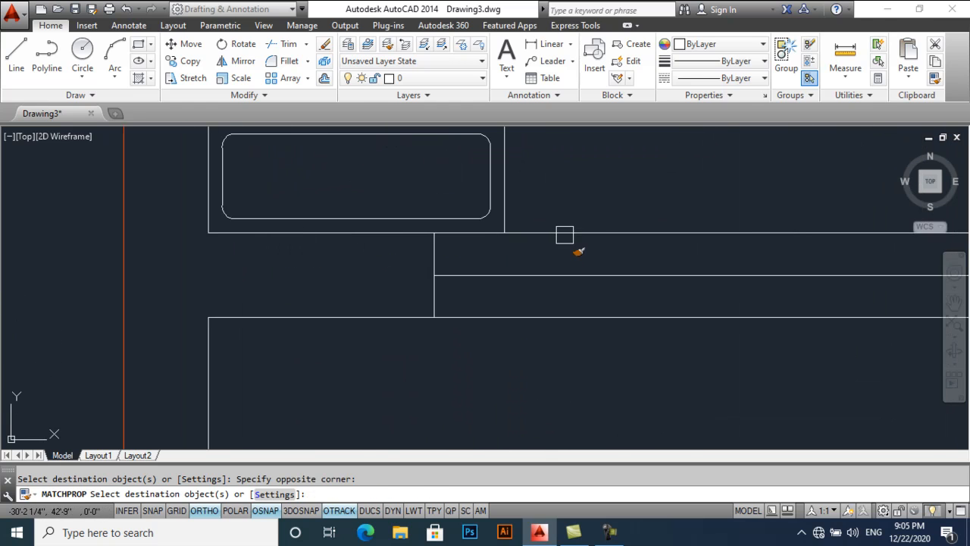
pyautogui.click(167, 194)
pyautogui.click(516, 274)
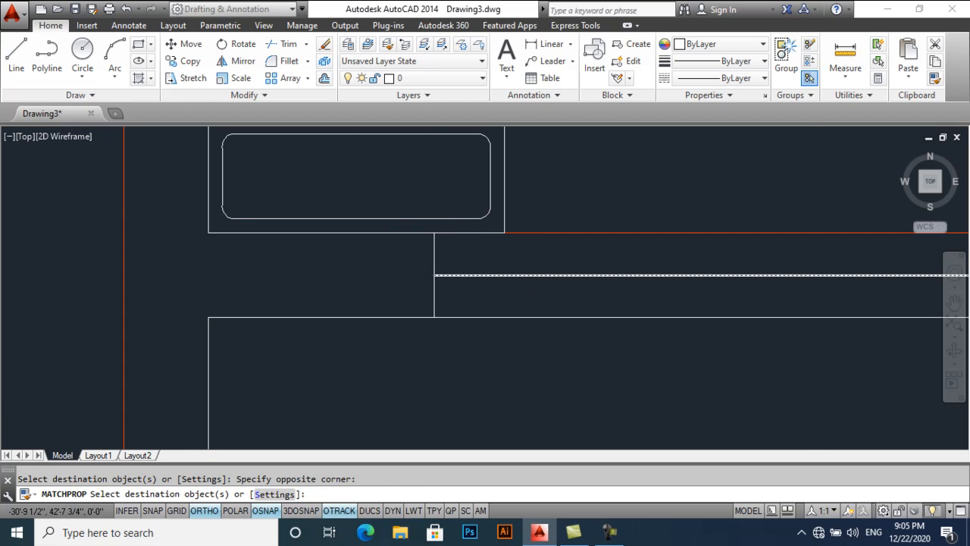
pyautogui.scroll(-4, 409, 258)
pyautogui.click(714, 297)
pyautogui.scroll(5, 428, 265)
pyautogui.scroll(-6, 432, 248)
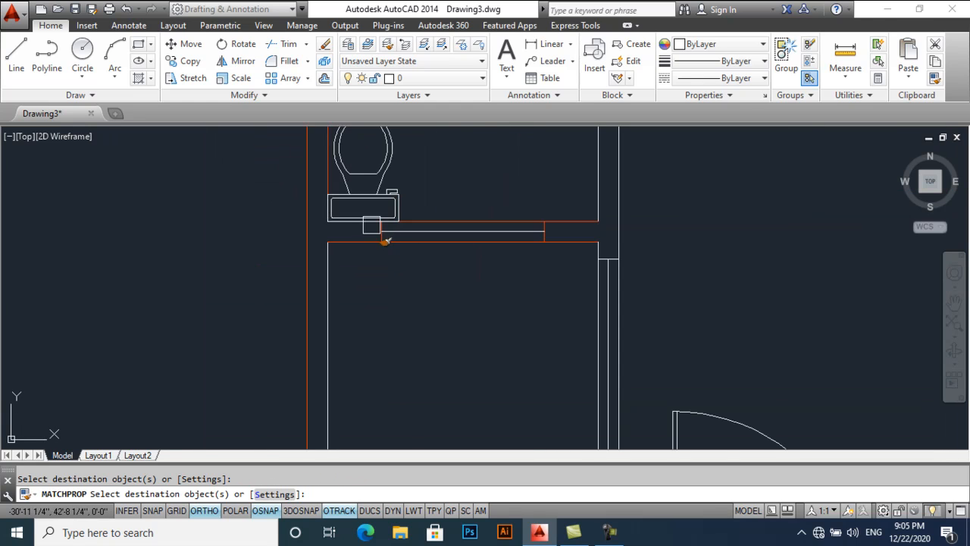
pyautogui.click(605, 192)
pyautogui.scroll(3, 574, 152)
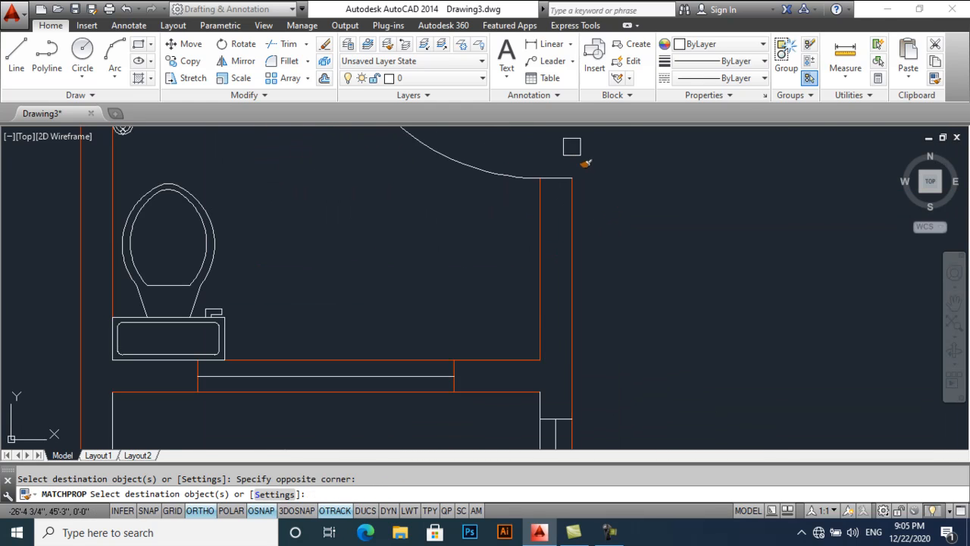
# Match the wall properties onto the east wall of the space below the bathroom and its window opening ends, and dismiss the notification.
pyautogui.scroll(-3, 599, 220)
pyautogui.moveTo(464, 287); pyautogui.dragTo(434, 294, button='middle')
pyautogui.scroll(4, 448, 226)
pyautogui.click(443, 207)
pyautogui.click(505, 235)
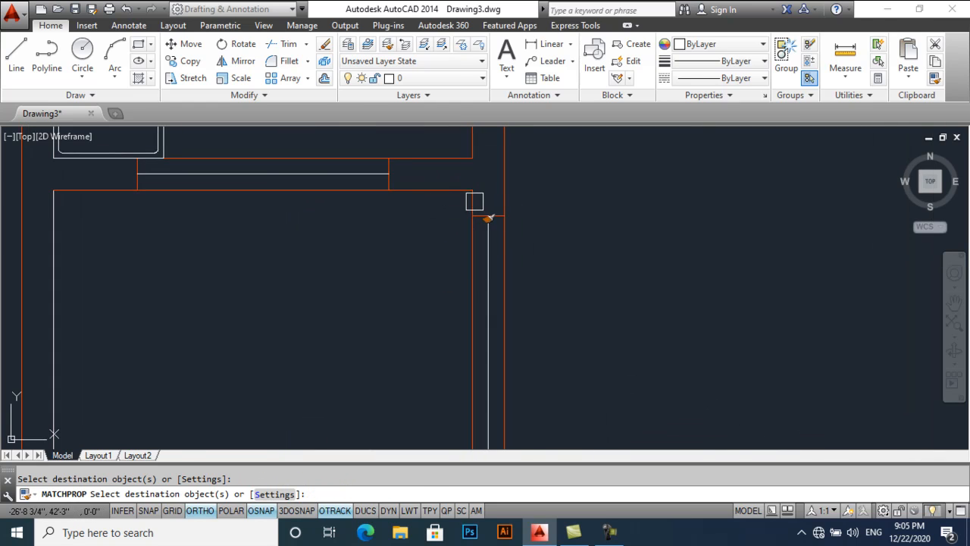
pyautogui.scroll(-2, 453, 202)
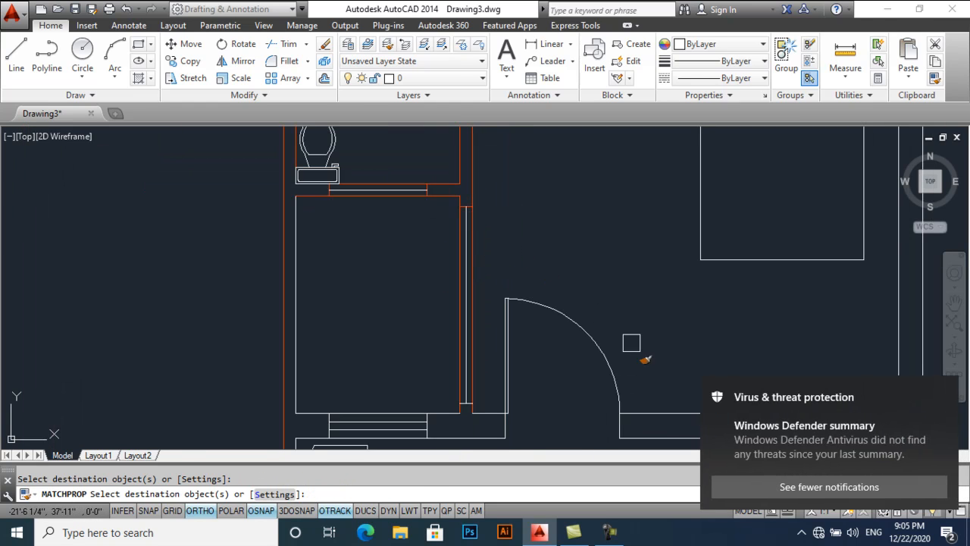
pyautogui.click(943, 390)
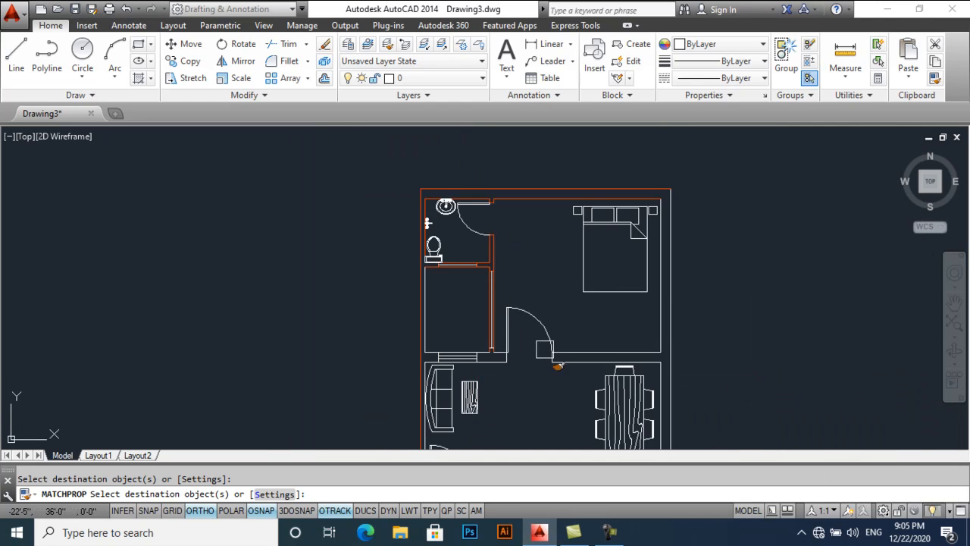
# Match the wall properties onto the east wall lines and the bedroom's south wall lines, and end Match Properties.
pyautogui.scroll(-4, 530, 330)
pyautogui.click(645, 267)
pyautogui.click(548, 269)
pyautogui.click(516, 287)
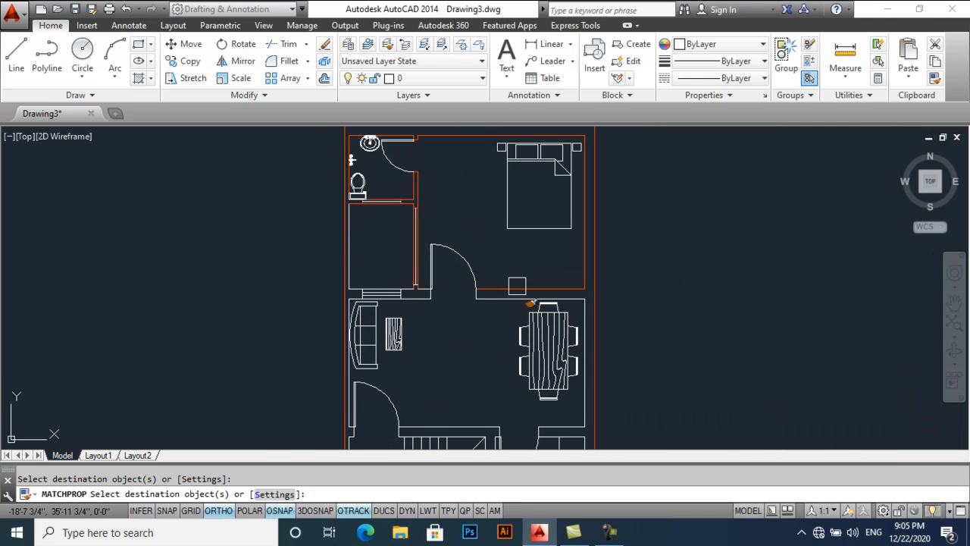
pyautogui.scroll(-2, 485, 311)
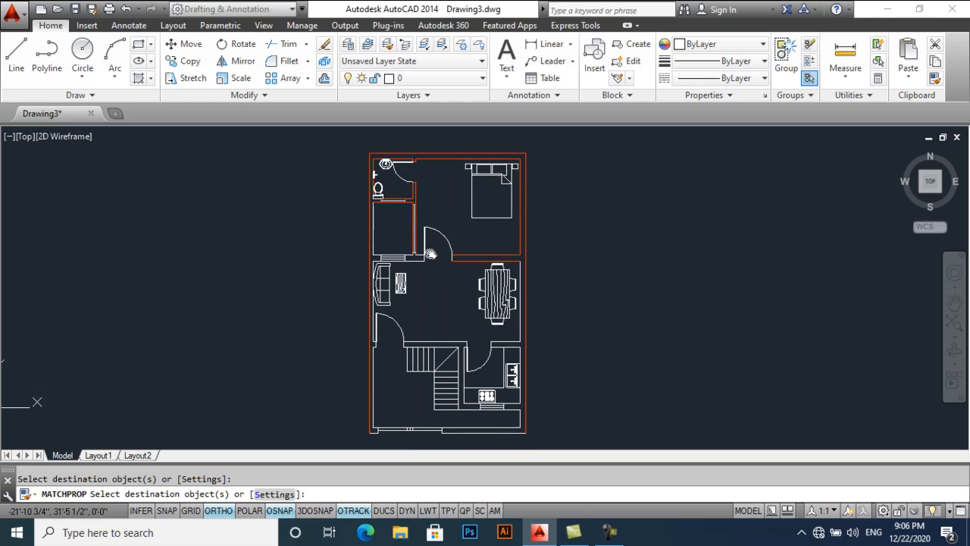
pyautogui.press('Escape')
# Assign the dining table block to the Furniture layer.
pyautogui.click(489, 282)
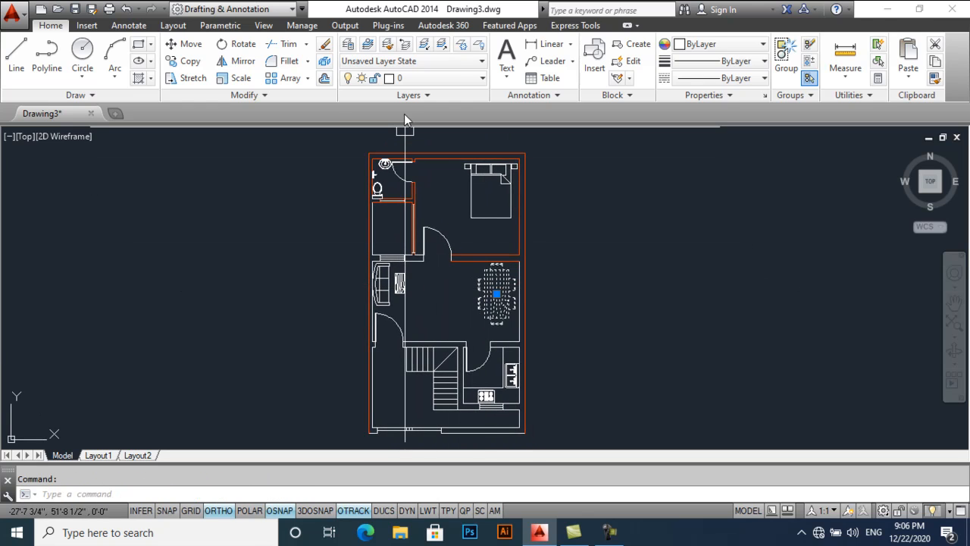
pyautogui.click(415, 79)
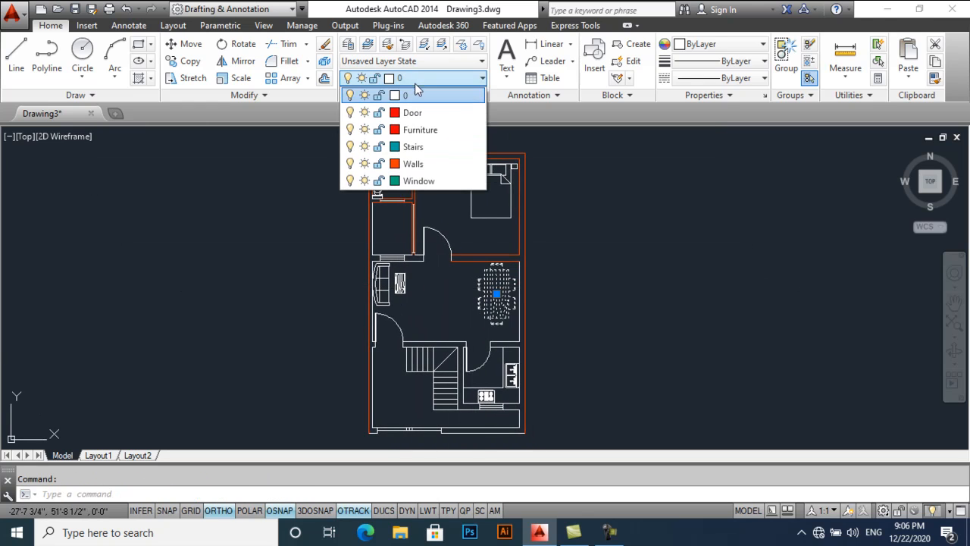
pyautogui.click(428, 130)
pyautogui.press('Escape')
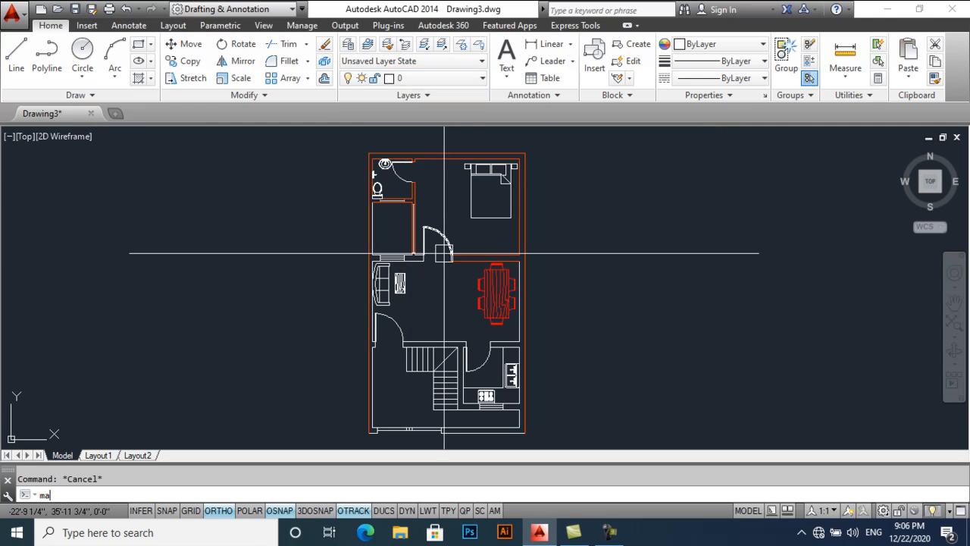
# Match the dining table's properties onto the coffee table, the sofa and the bed with its nightstands.
pyautogui.press('Return')
pyautogui.click(496, 294)
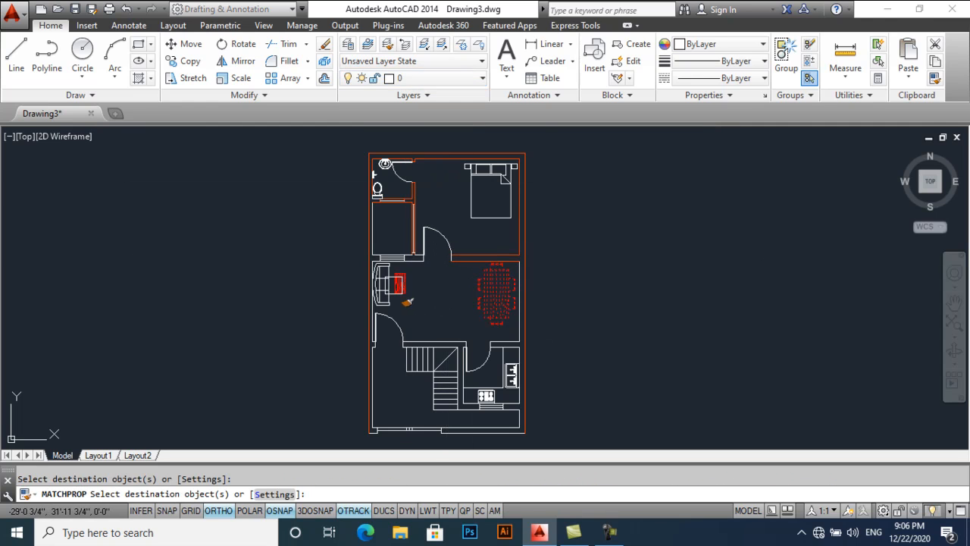
pyautogui.scroll(2, 500, 199)
pyautogui.click(496, 197)
pyautogui.scroll(4, 485, 186)
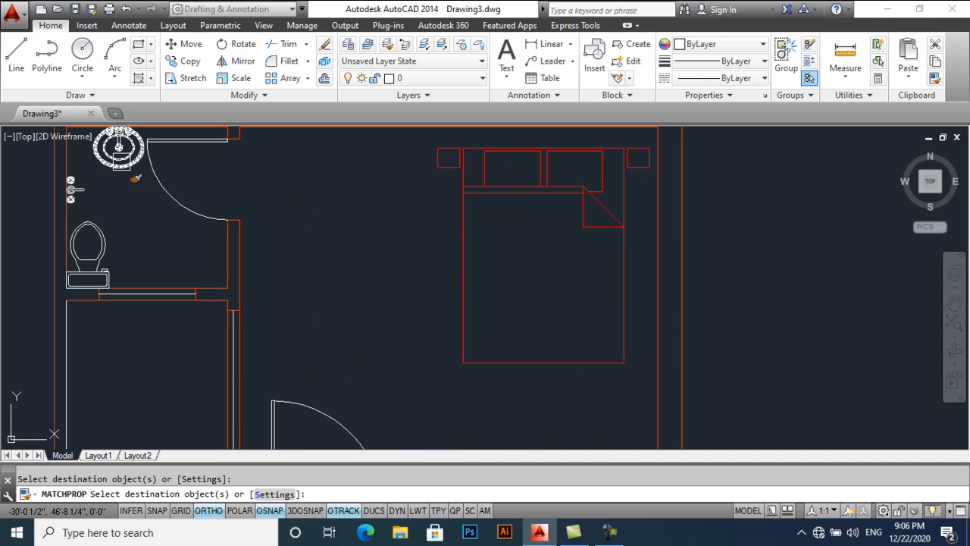
# Match the furniture properties onto the bathroom's washbasin, its taps and the wall-mounted tap.
pyautogui.scroll(6, 123, 199)
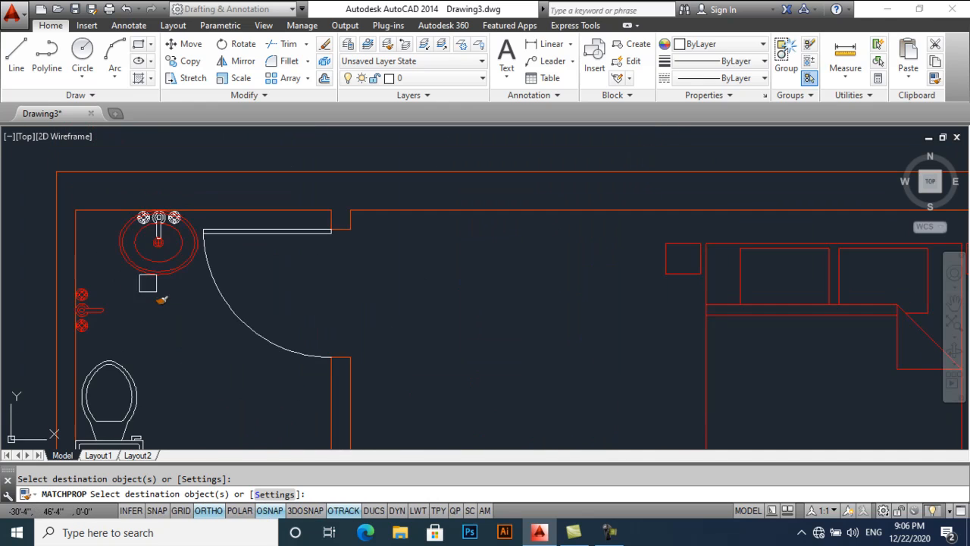
pyautogui.scroll(2, 146, 241)
pyautogui.click(121, 232)
pyautogui.scroll(-6, 152, 258)
pyautogui.moveTo(200, 320); pyautogui.dragTo(225, 211, button='middle')
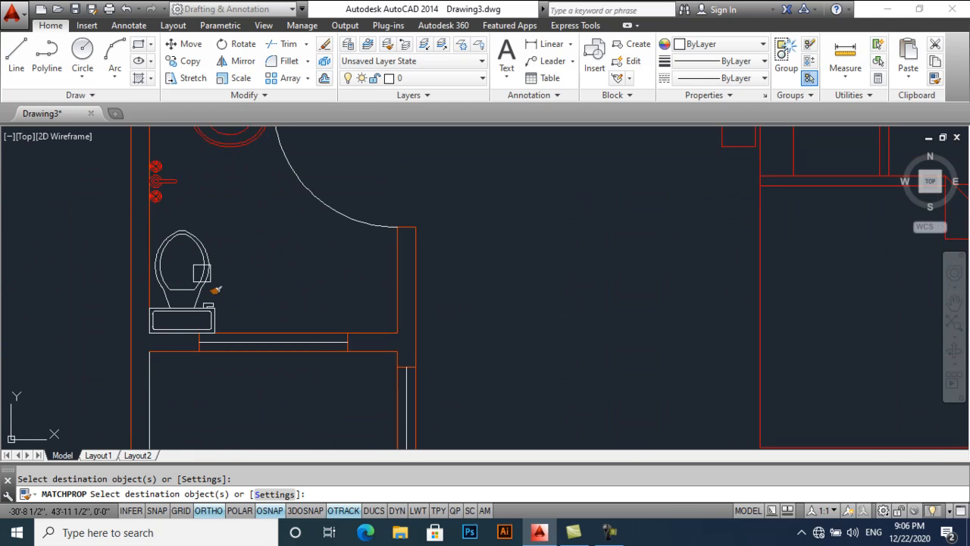
# Match the furniture properties onto the kitchen stove, the double sink and the sink's taps.
pyautogui.scroll(-5, 266, 243)
pyautogui.moveTo(277, 387); pyautogui.dragTo(288, 305, button='middle')
pyautogui.moveTo(290, 362); pyautogui.dragTo(262, 214, button='middle')
pyautogui.scroll(2, 396, 351)
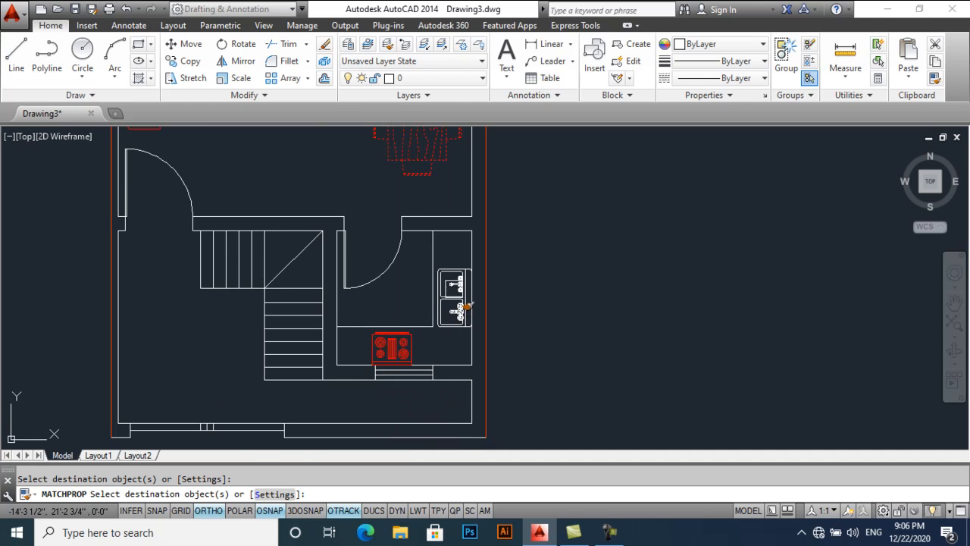
pyautogui.scroll(5, 451, 276)
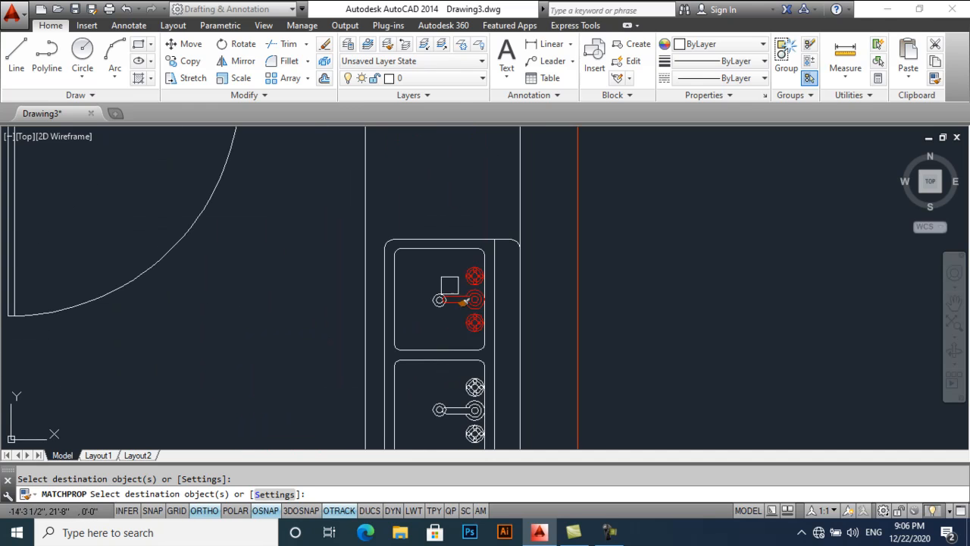
pyautogui.scroll(-5, 467, 388)
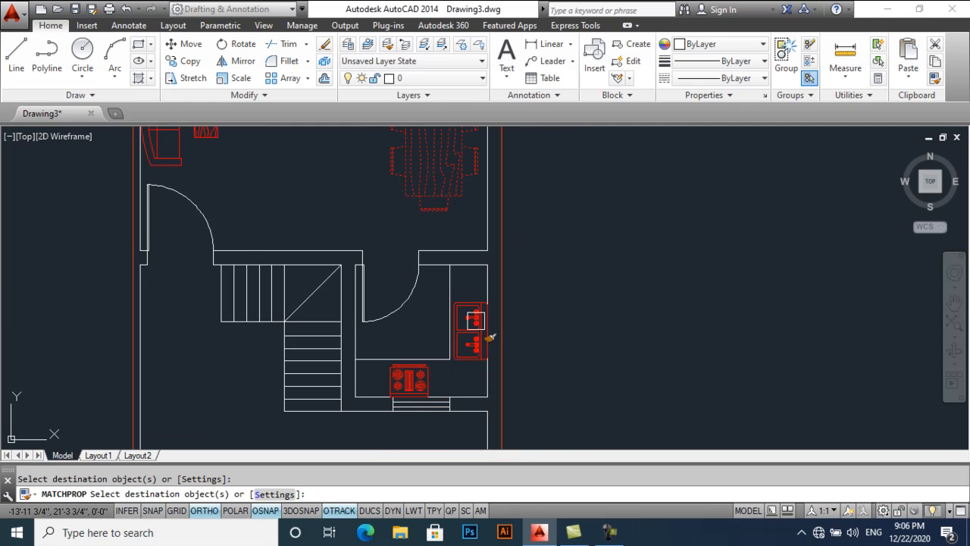
# Select the kitchen door's leaf lines and assign them to the Door layer.
pyautogui.scroll(4, 364, 288)
pyautogui.click(364, 286)
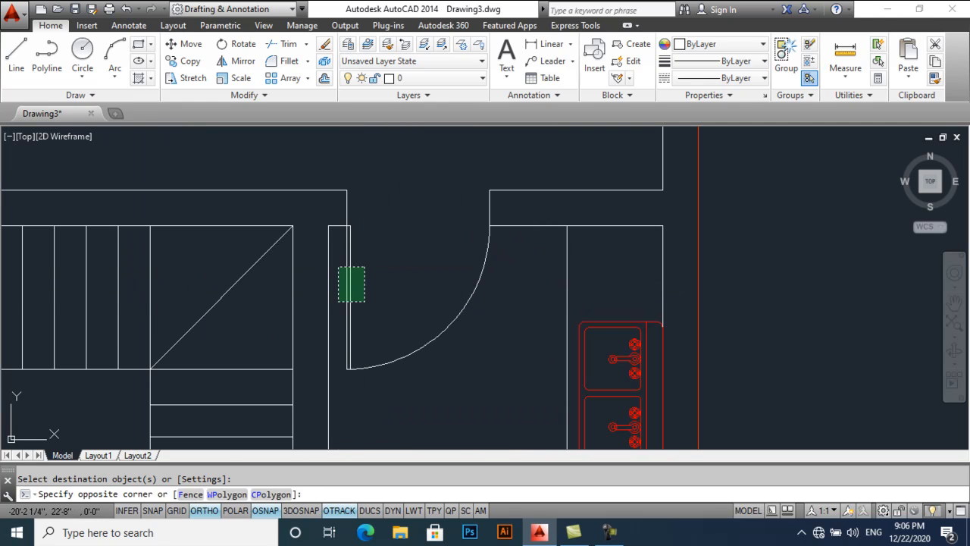
pyautogui.click(337, 303)
pyautogui.click(410, 78)
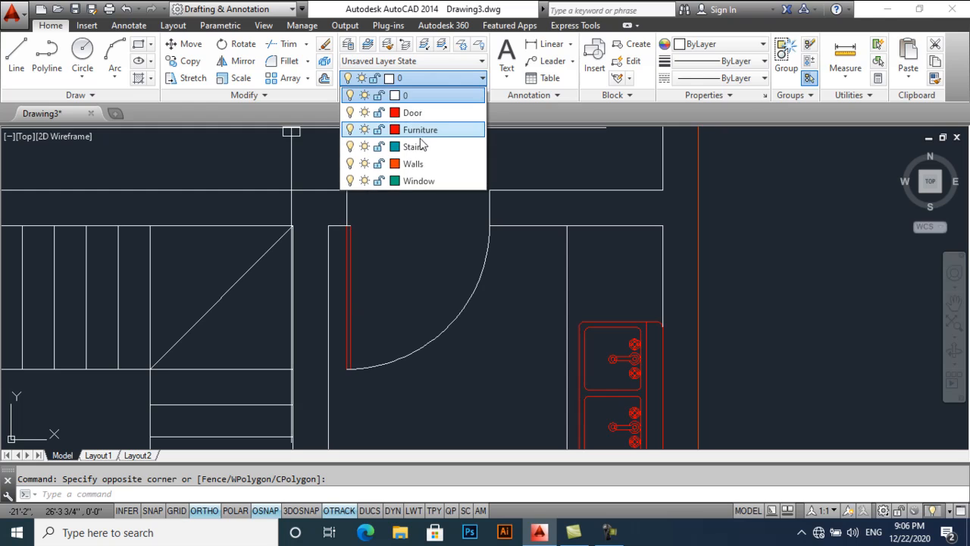
pyautogui.click(432, 113)
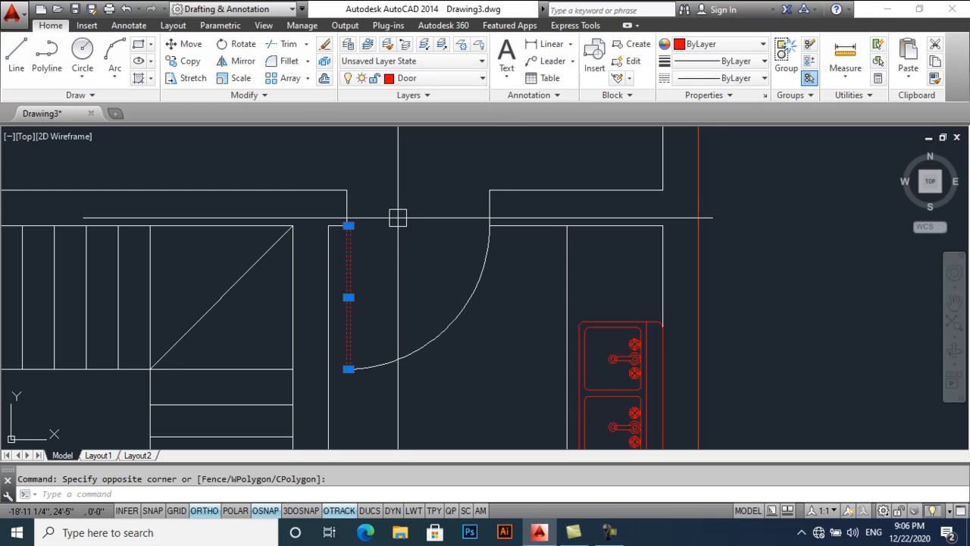
# Match the kitchen door leaf's properties onto the kitchen door's swing arc.
pyautogui.write('ma')
pyautogui.press('Return')
pyautogui.scroll(3, 346, 227)
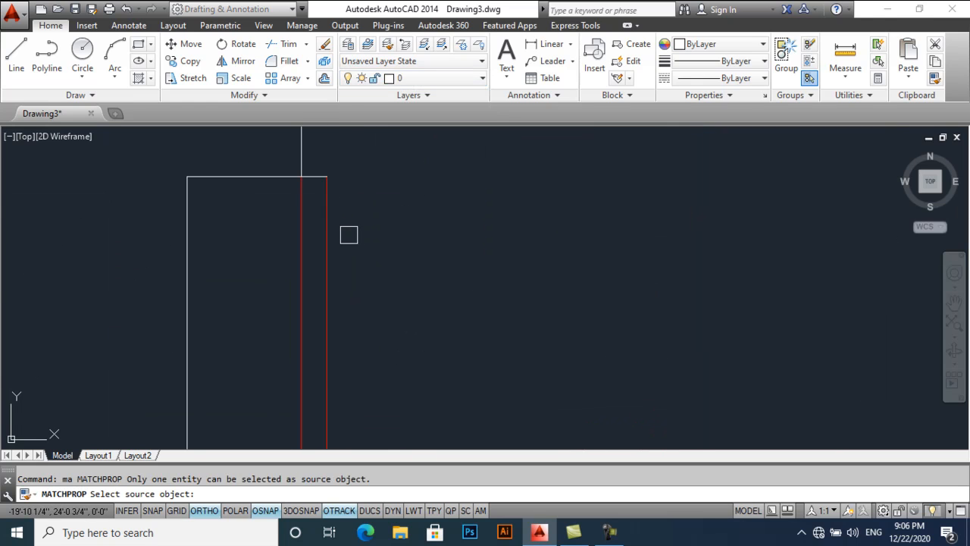
pyautogui.scroll(-3, 314, 181)
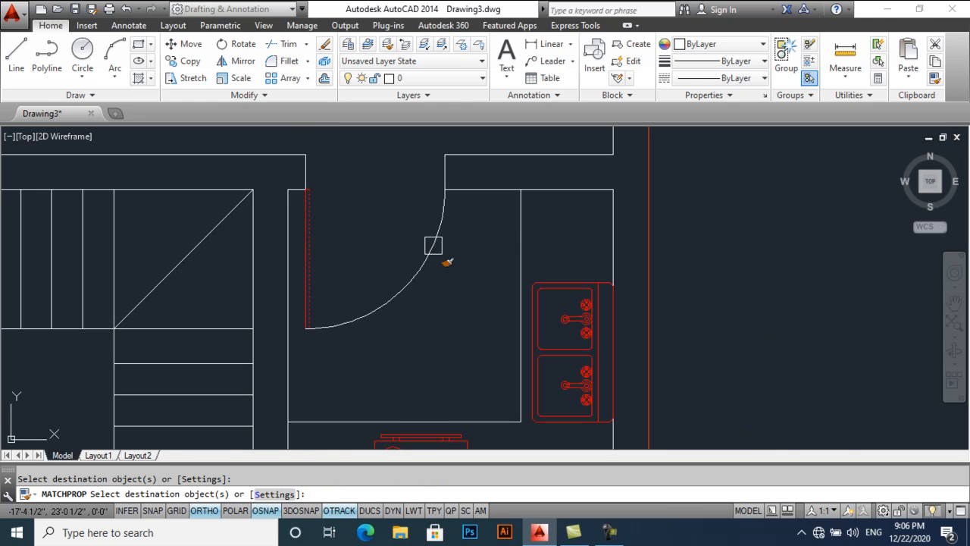
pyautogui.scroll(-5, 433, 320)
# Match the door properties onto the swing arc and leaf of the door between the living area and stair hall.
pyautogui.scroll(5, 310, 219)
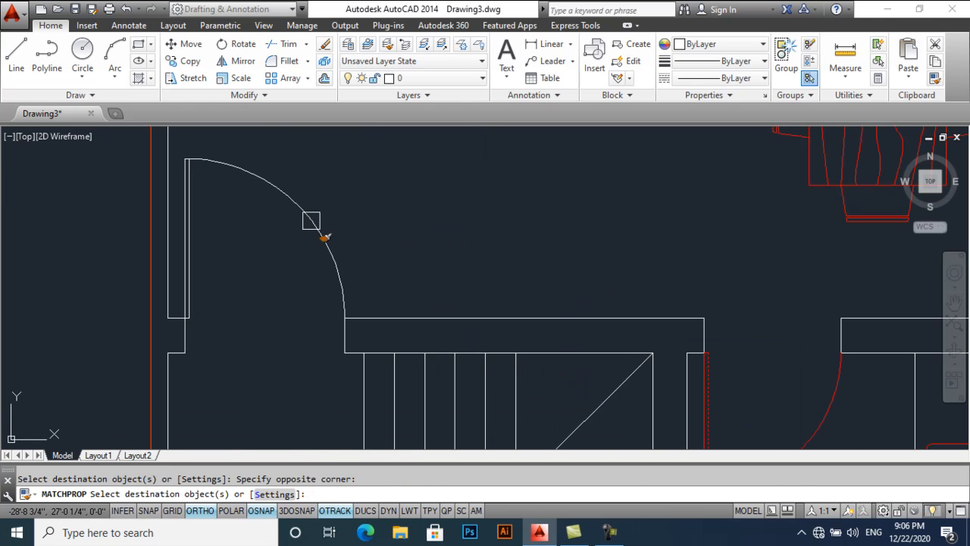
pyautogui.click(182, 307)
pyautogui.scroll(5, 180, 307)
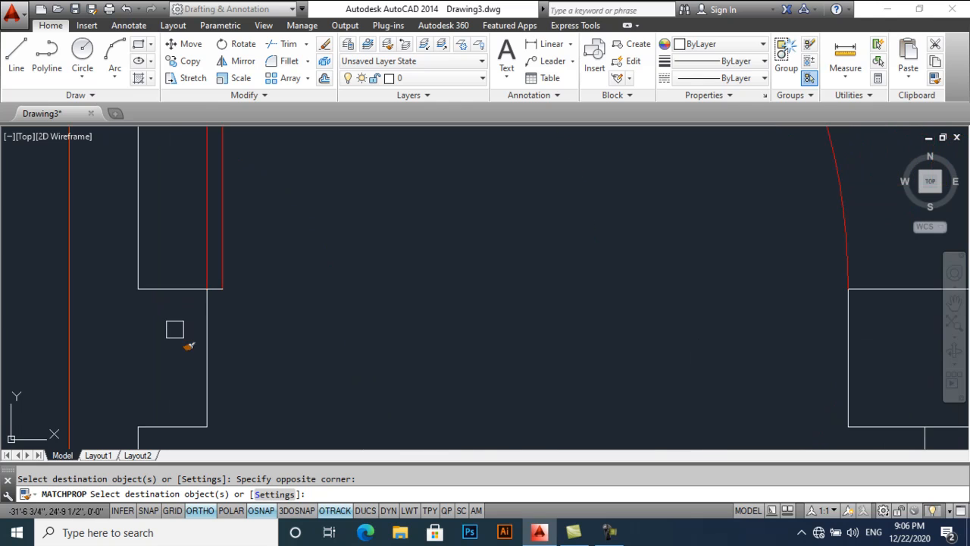
pyautogui.scroll(-3, 256, 331)
# Match the door properties onto the bedroom door's swing arc and leaf lines.
pyautogui.scroll(7, 353, 372)
pyautogui.scroll(-2, 428, 243)
pyautogui.click(509, 174)
pyautogui.click(356, 285)
pyautogui.scroll(3, 381, 235)
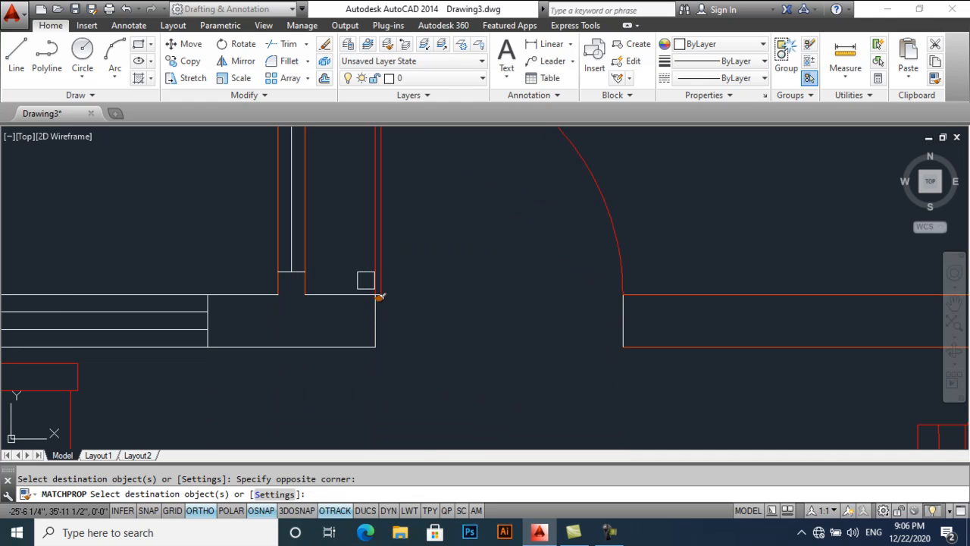
# Match the door properties onto the bathroom door's swing arc and leaf lines, and finish the property matching.
pyautogui.scroll(-4, 408, 324)
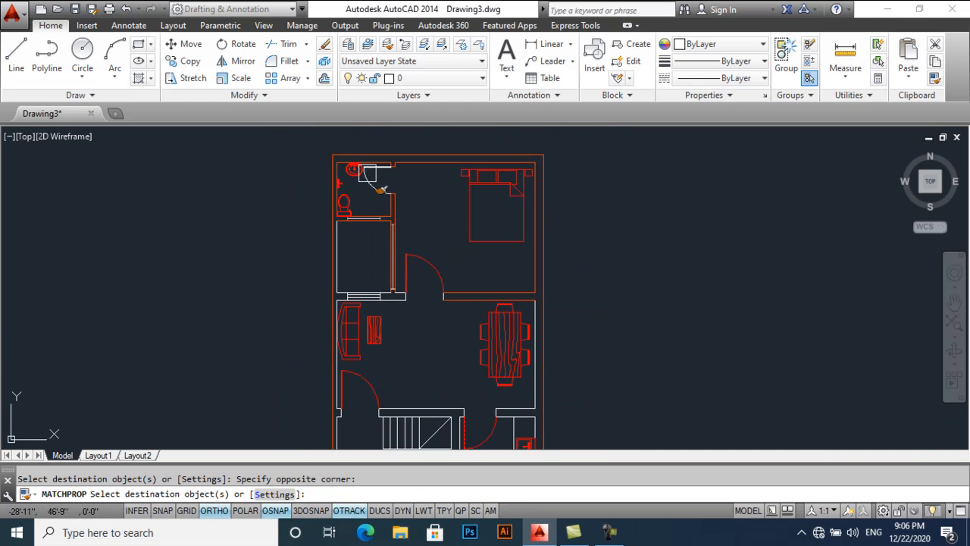
pyautogui.scroll(8, 368, 173)
pyautogui.click(393, 154)
pyautogui.click(325, 260)
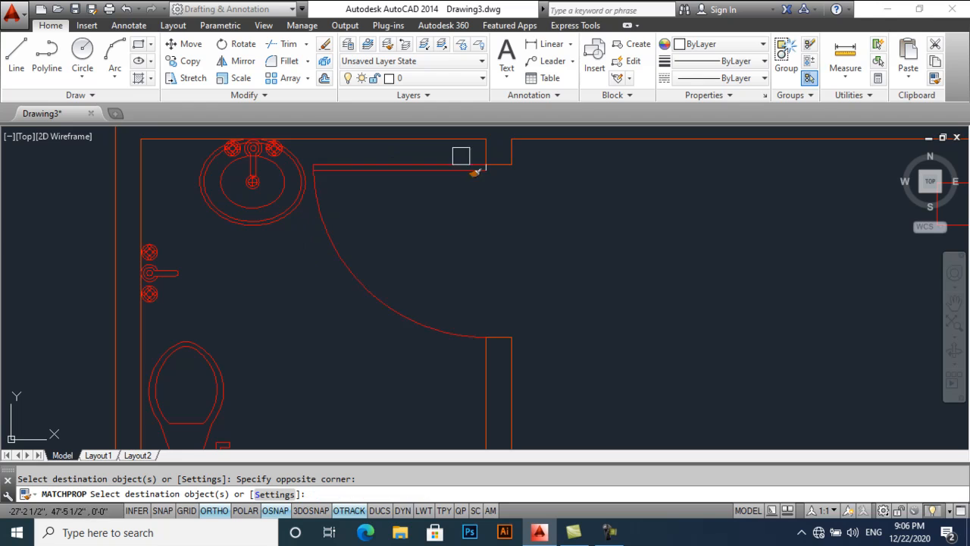
pyautogui.scroll(4, 454, 157)
pyautogui.scroll(-5, 412, 169)
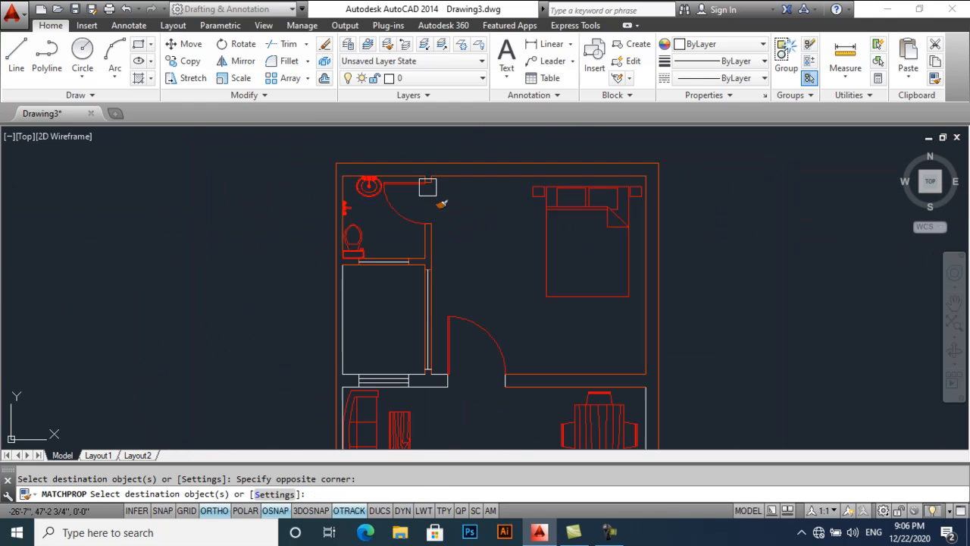
pyautogui.scroll(2, 436, 201)
pyautogui.scroll(-2, 455, 239)
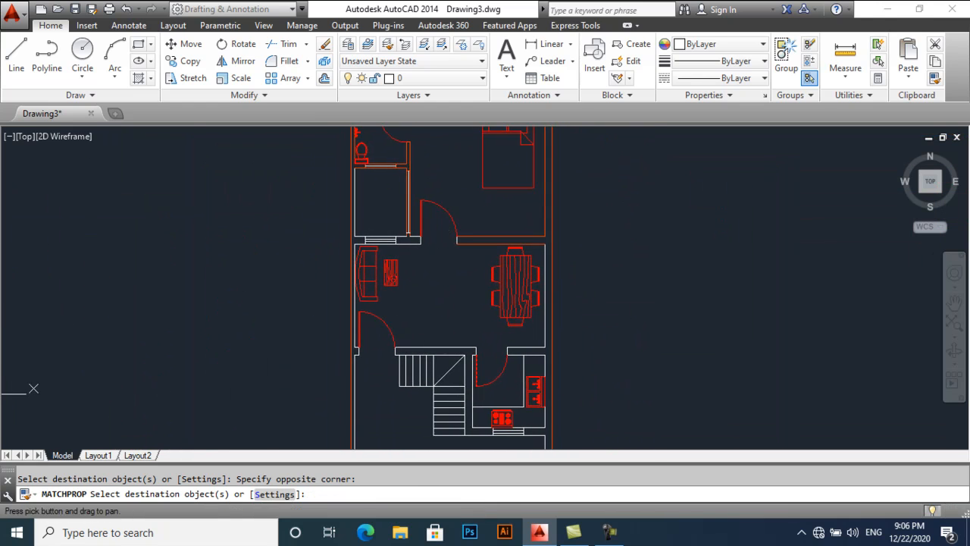
pyautogui.scroll(3, 393, 267)
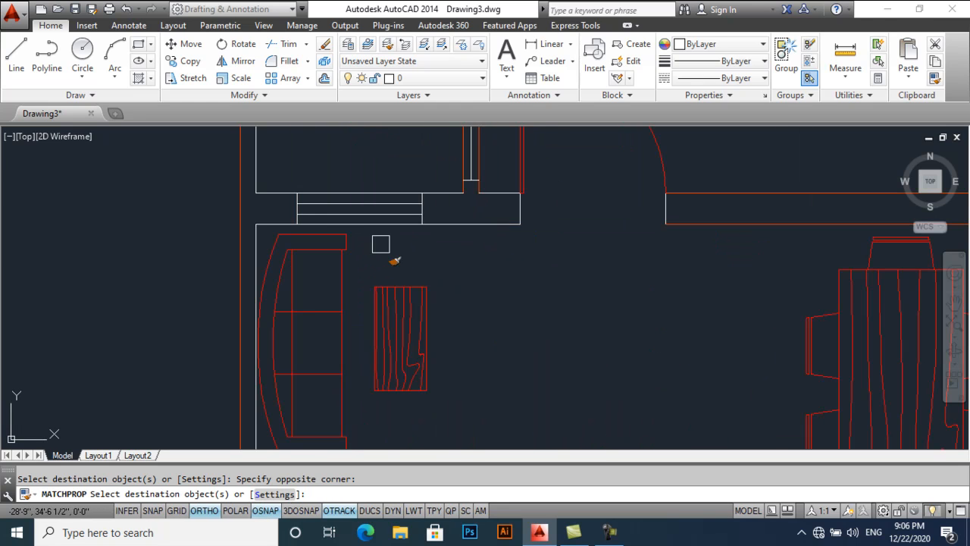
pyautogui.press('Return')
# Select all the staircase lines in the stair hall and assign them to the Stairs layer.
pyautogui.scroll(2, 368, 250)
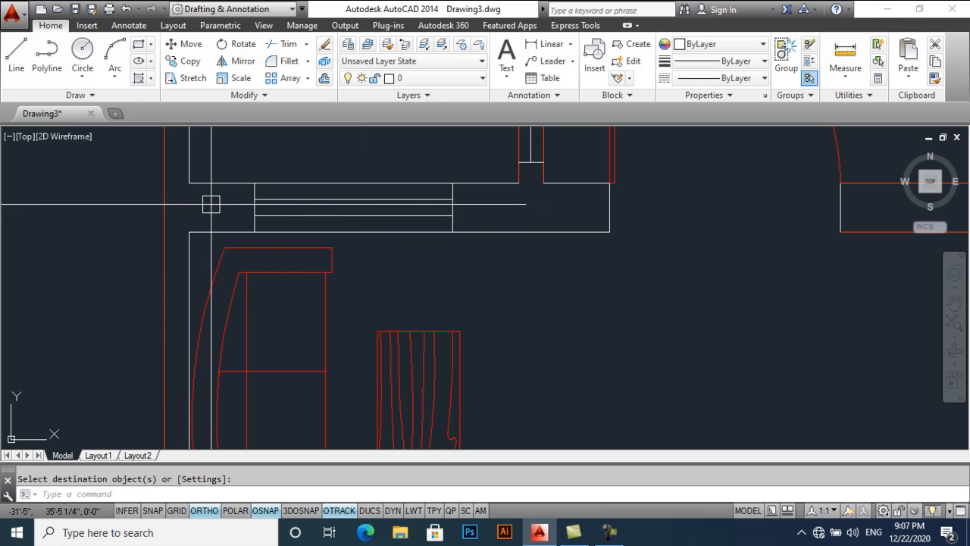
pyautogui.scroll(-5, 277, 225)
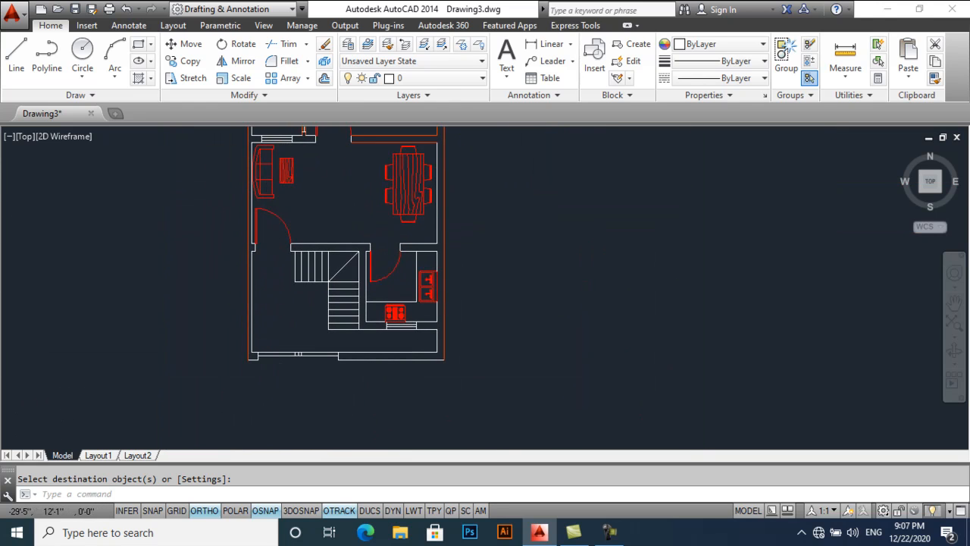
pyautogui.scroll(5, 286, 331)
pyautogui.scroll(-1, 356, 305)
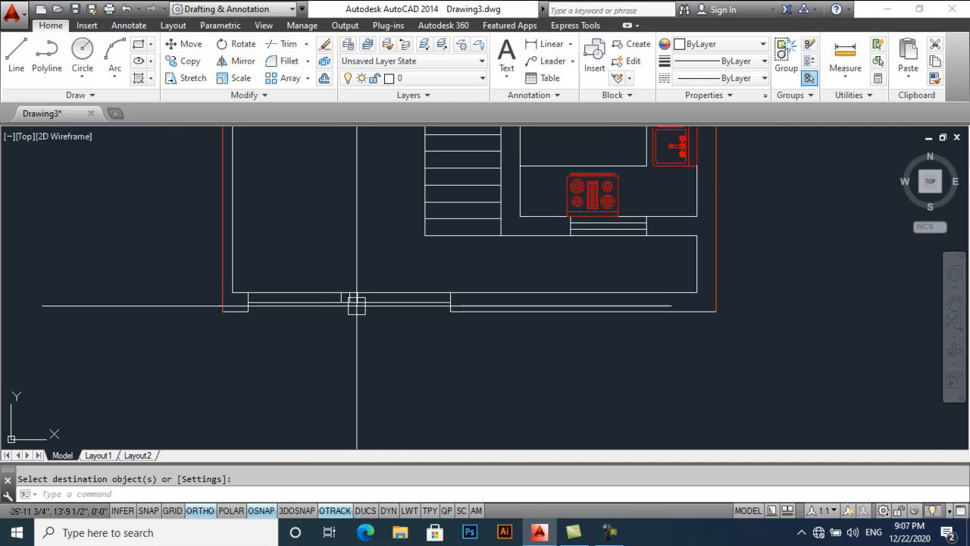
pyautogui.moveTo(384, 218); pyautogui.dragTo(385, 308, button='middle')
pyautogui.click(482, 172)
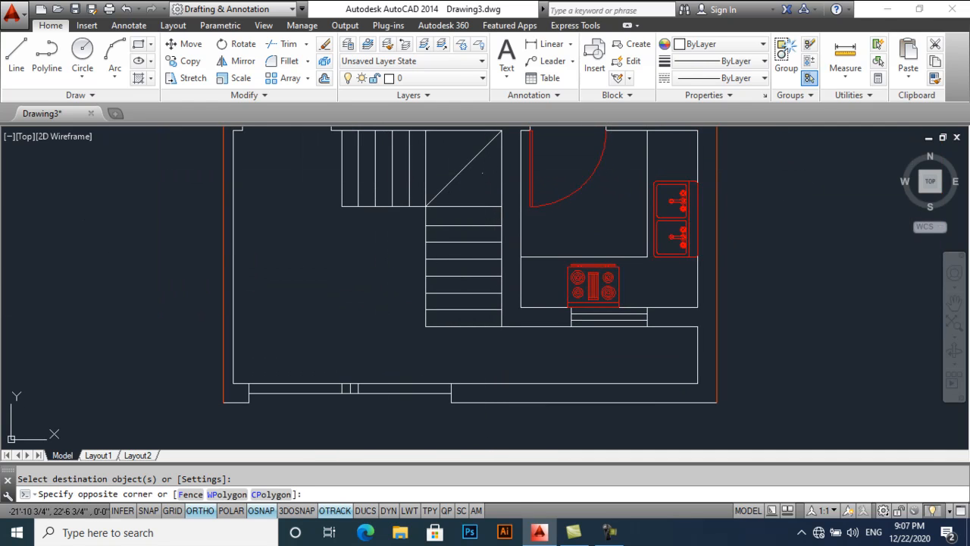
pyautogui.click(335, 329)
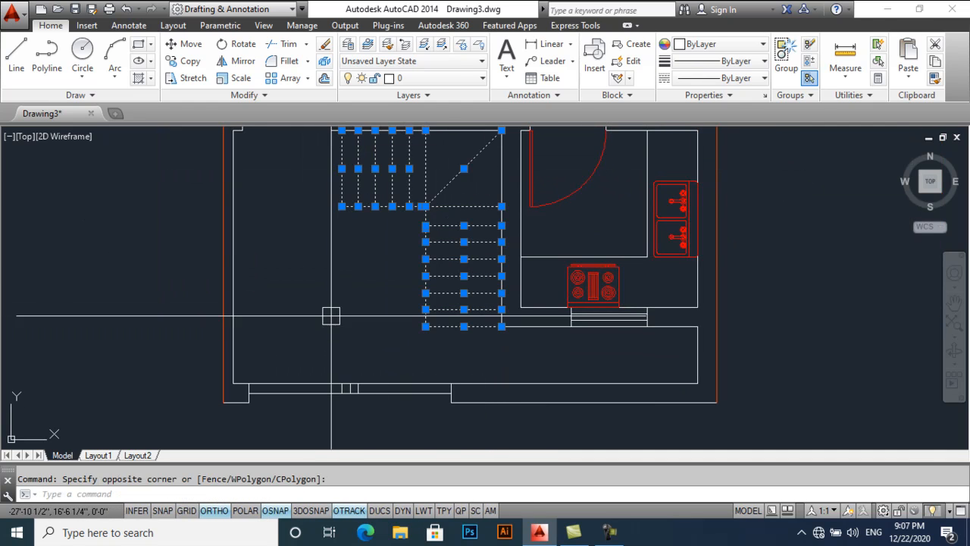
pyautogui.click(436, 79)
pyautogui.click(409, 147)
pyautogui.press('Escape')
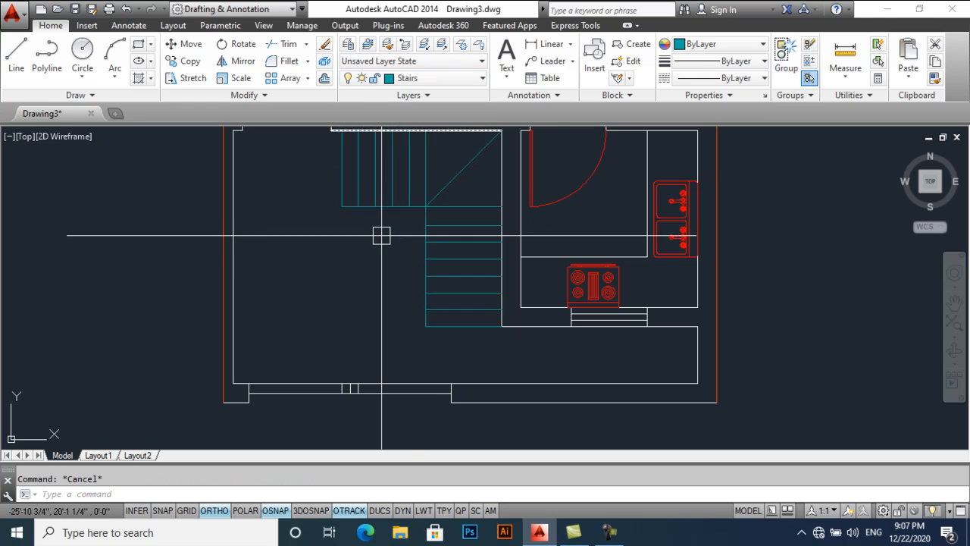
pyautogui.scroll(-6, 381, 235)
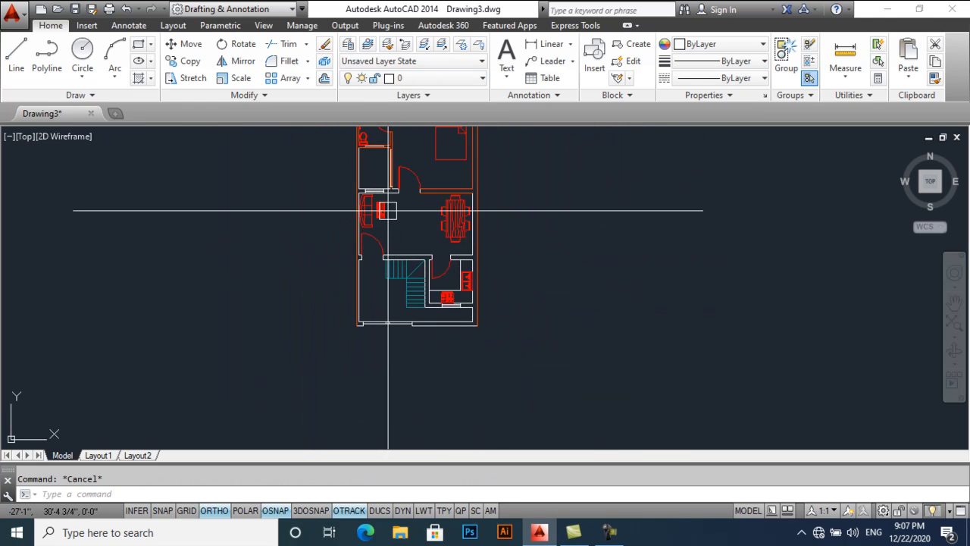
pyautogui.scroll(2, 388, 212)
pyautogui.scroll(-2, 387, 220)
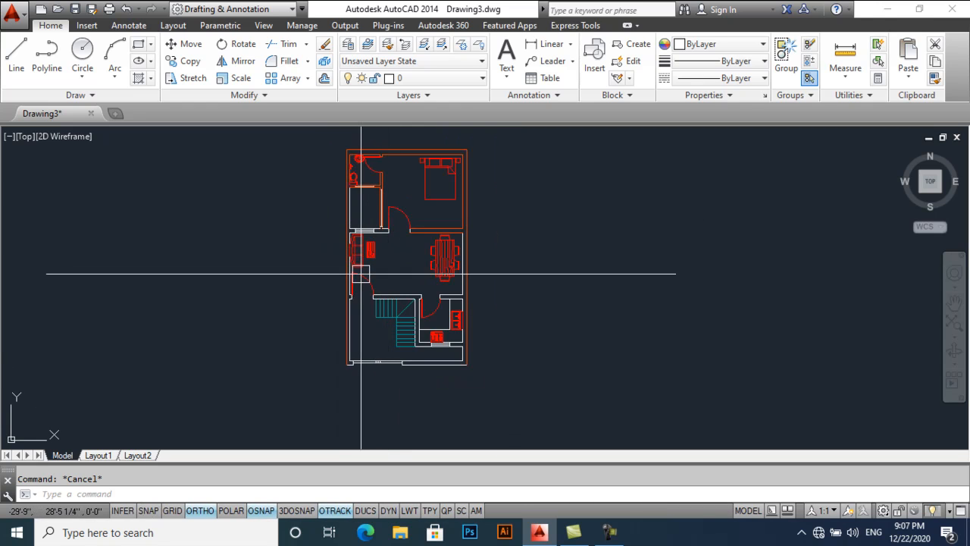
pyautogui.scroll(4, 353, 213)
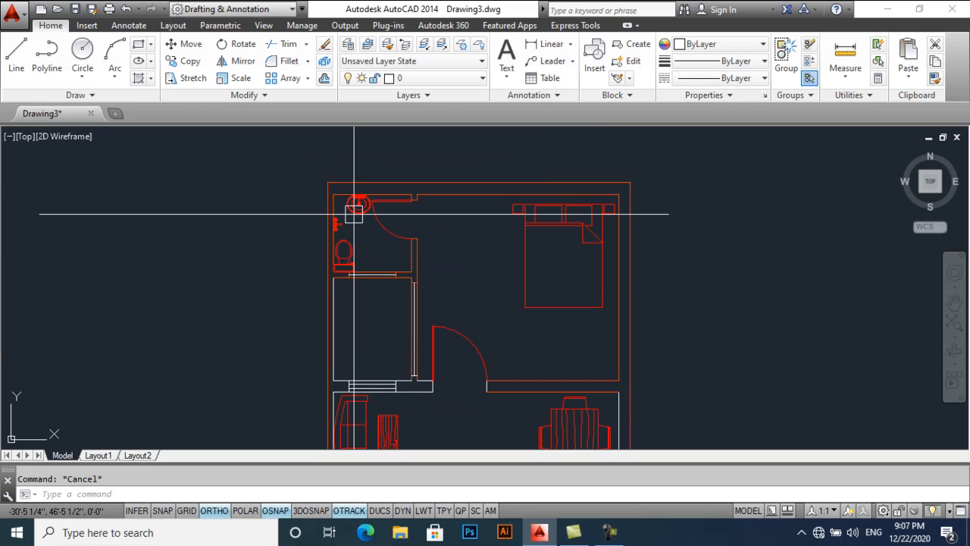
pyautogui.click(609, 532)
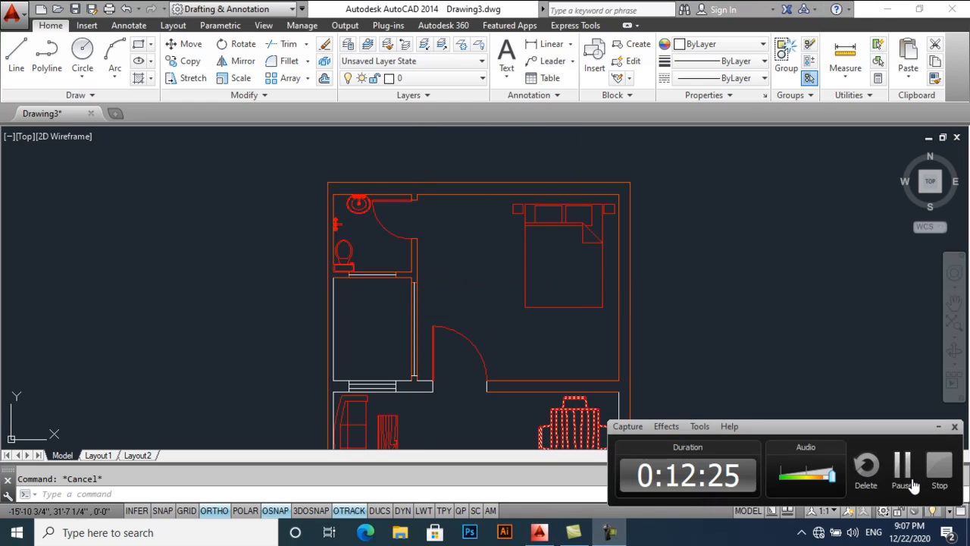
pyautogui.click(913, 485)
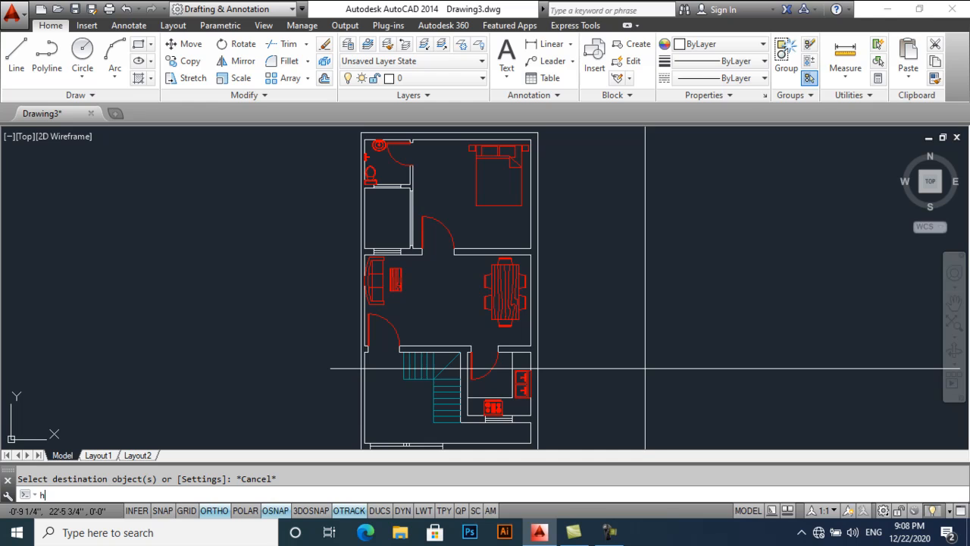
# Hatch the outer walls and their connected wall stubs with a linear gradient, setting both gradient colours to Blue.
pyautogui.press('Return')
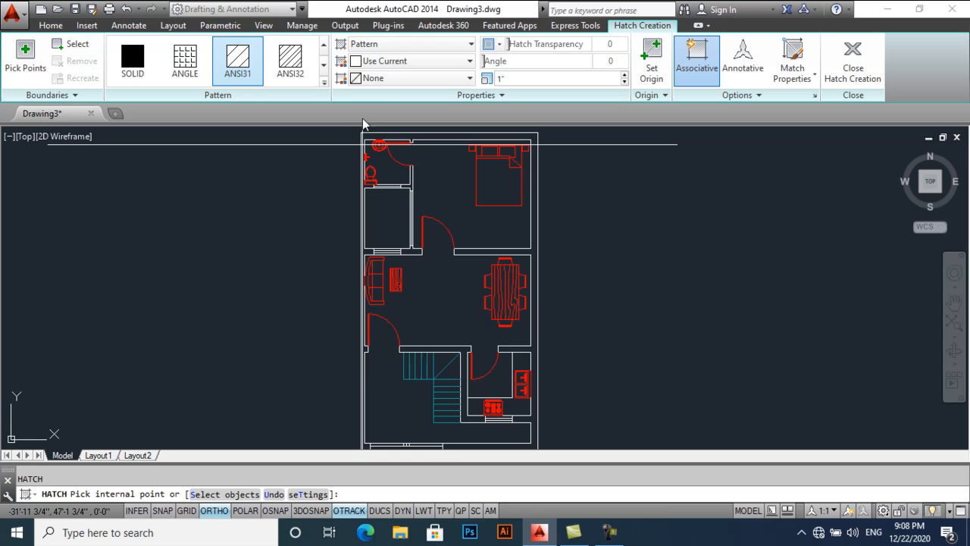
pyautogui.click(441, 46)
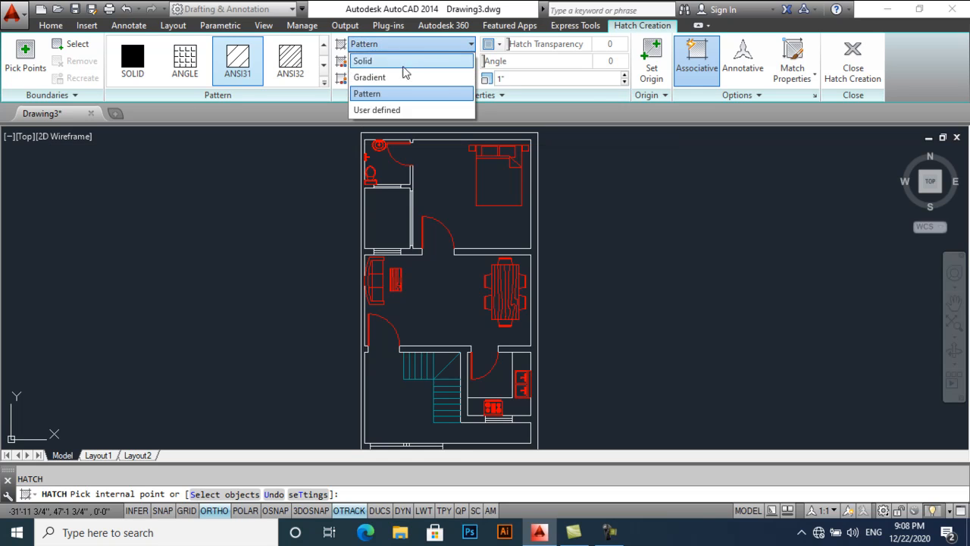
pyautogui.click(400, 78)
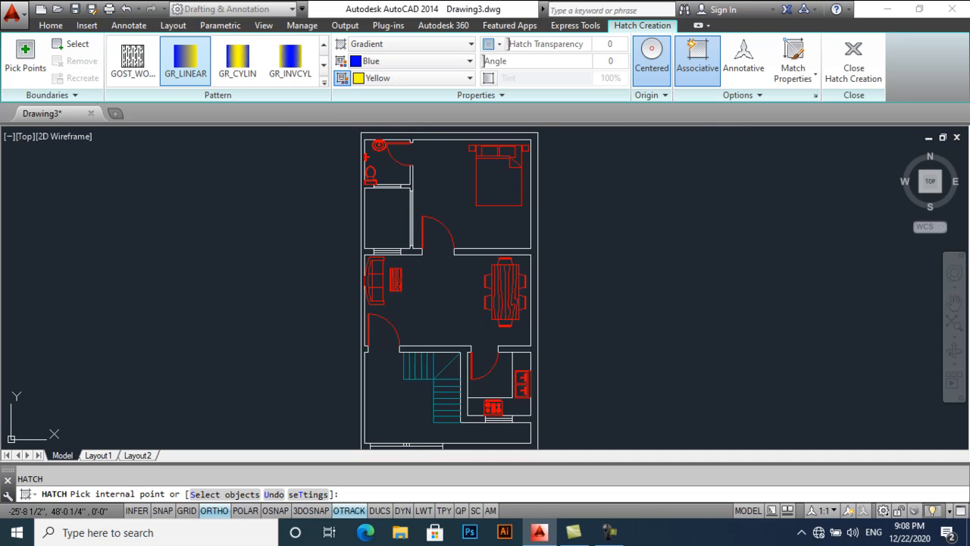
pyautogui.click(394, 138)
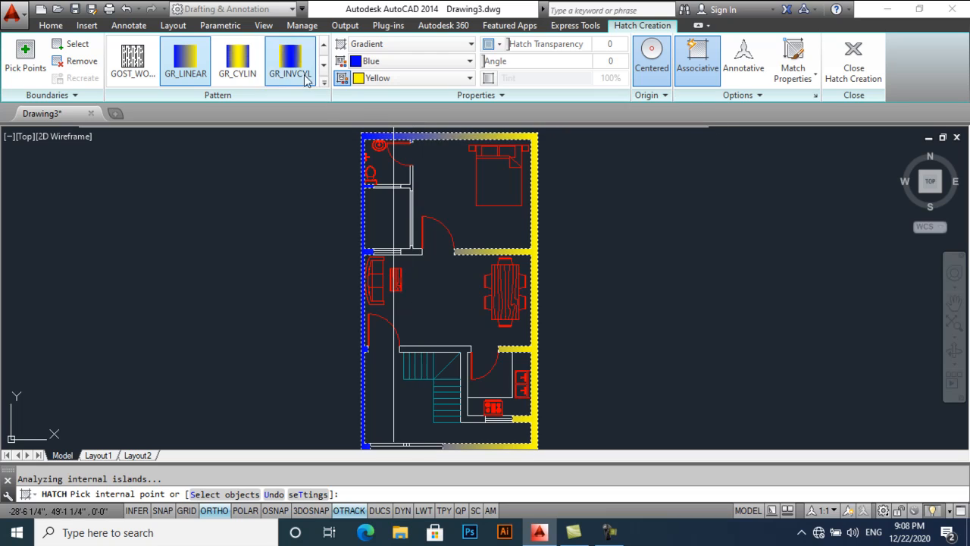
pyautogui.click(409, 79)
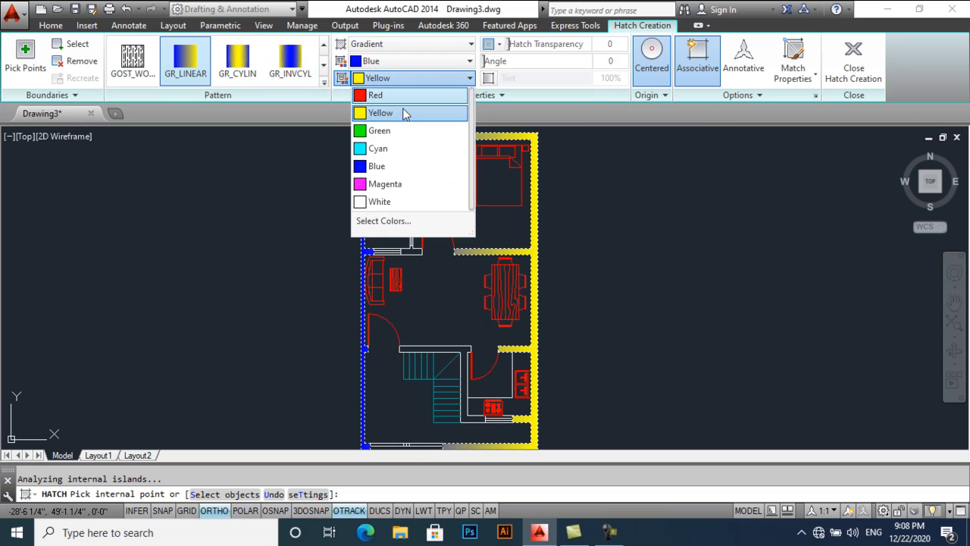
pyautogui.click(400, 167)
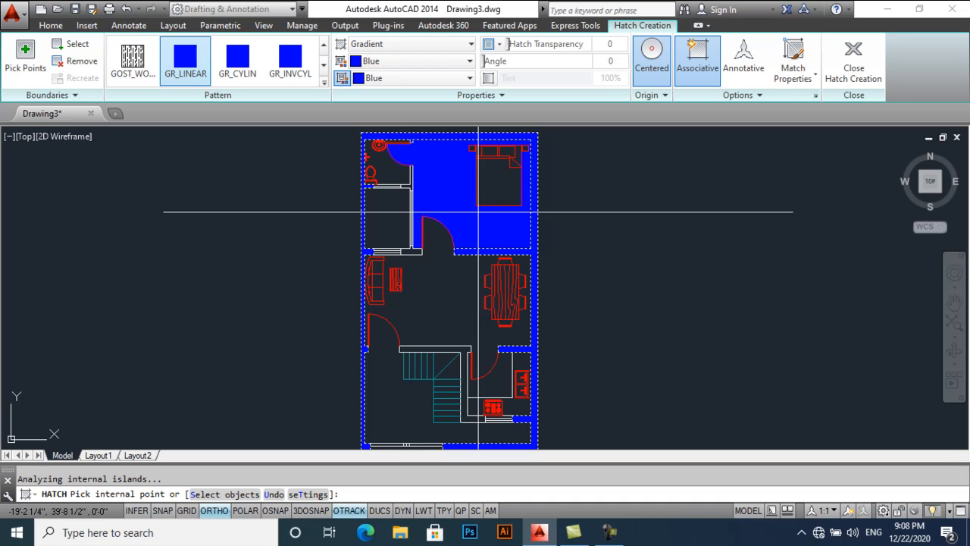
pyautogui.press('Return')
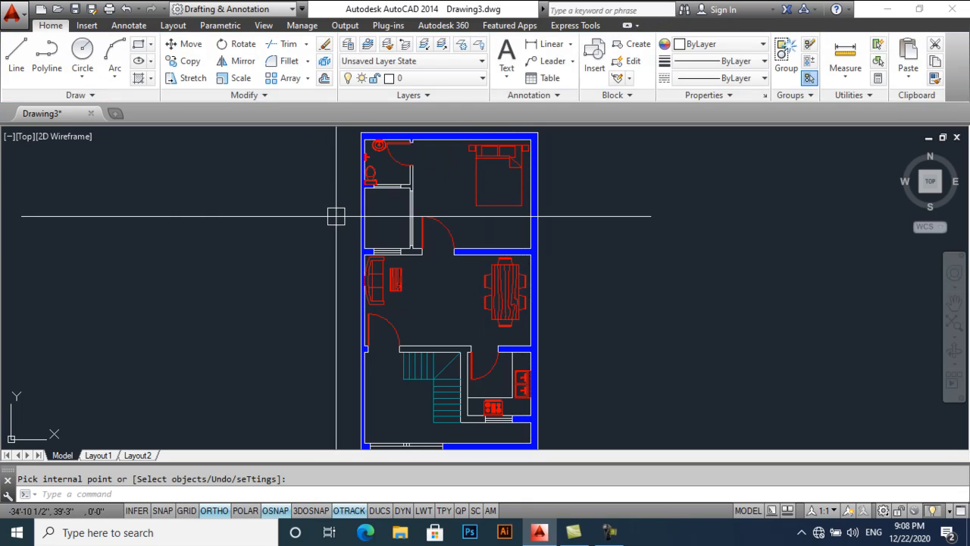
pyautogui.scroll(6, 379, 224)
pyautogui.scroll(2, 437, 243)
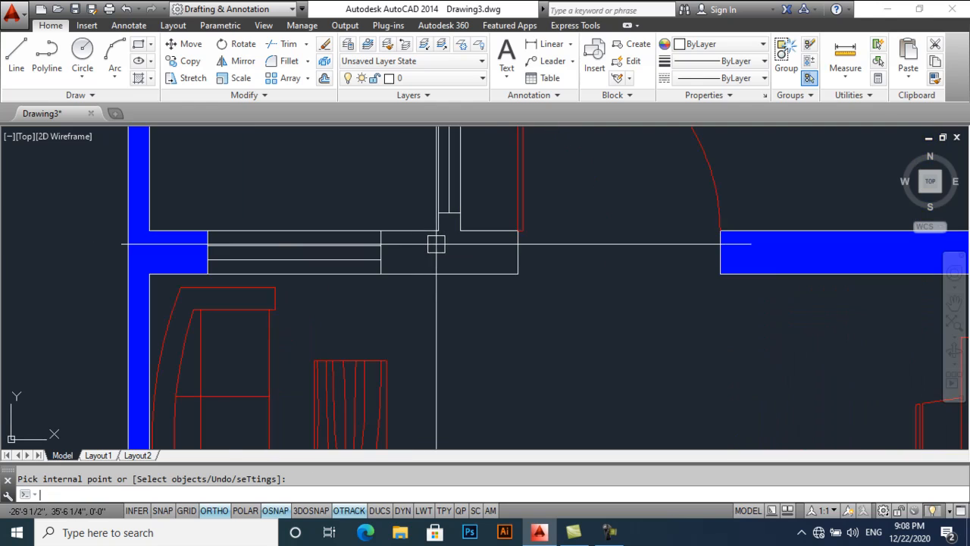
pyautogui.press('Return')
pyautogui.click(436, 244)
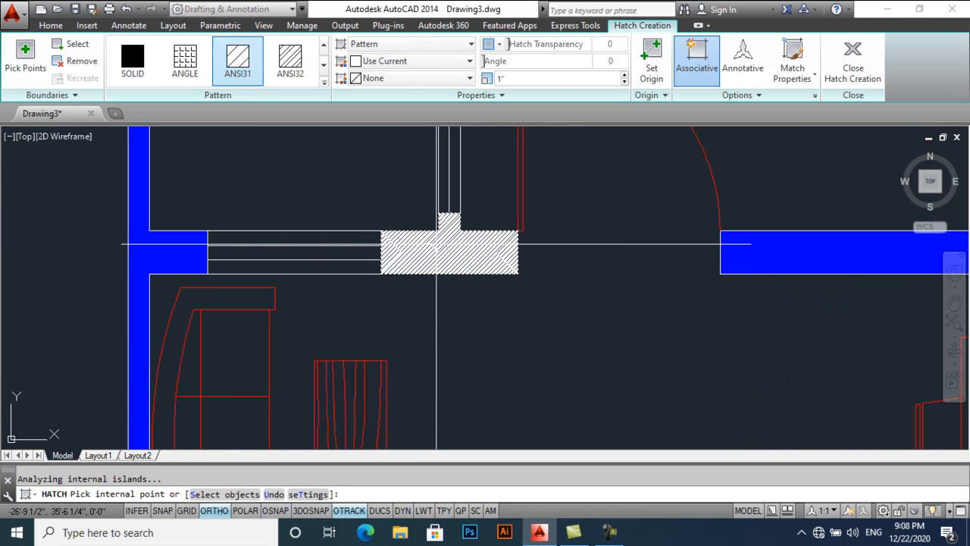
pyautogui.press('Escape')
pyautogui.click(436, 244)
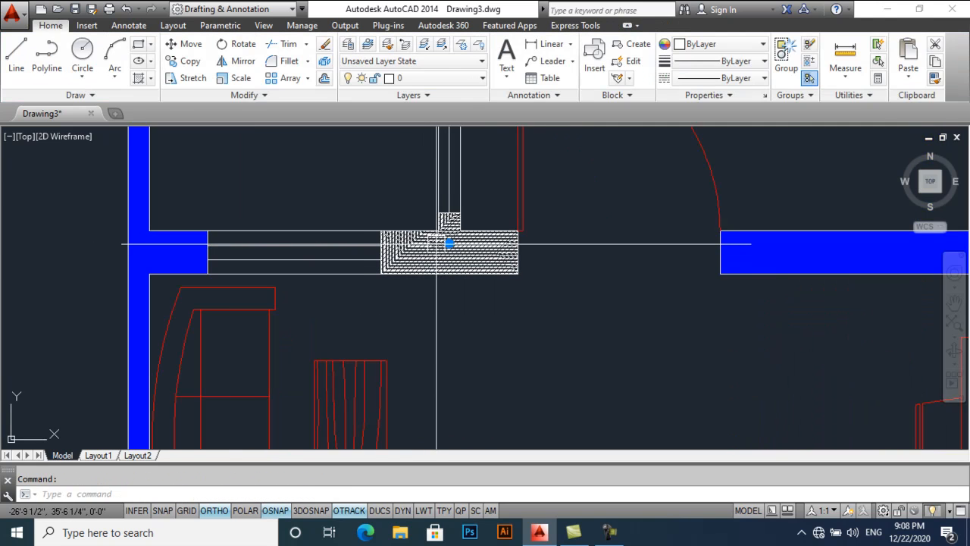
pyautogui.press('Delete')
# Hatch the wall piece between the living area's window and the bedroom door with the Blue linear gradient.
pyautogui.write('h')
pyautogui.press('Return')
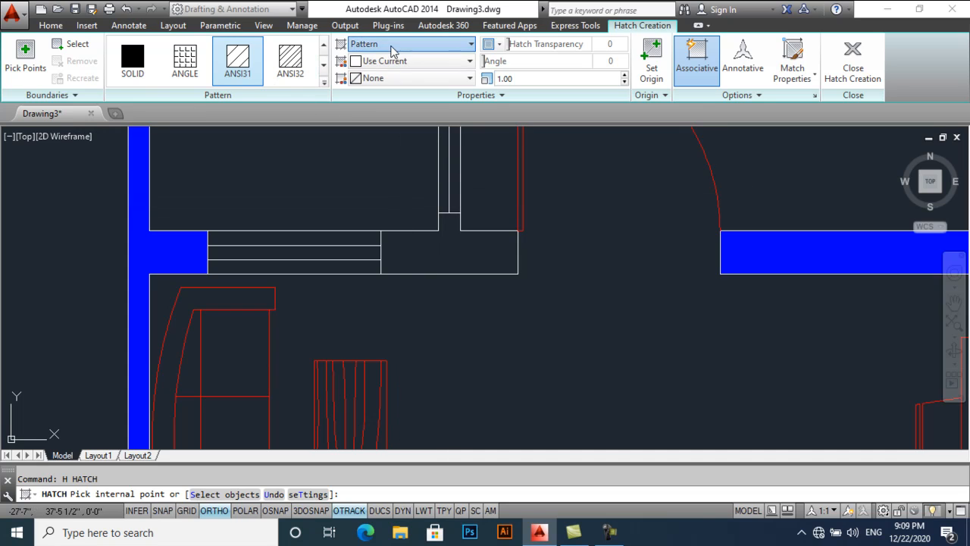
pyautogui.click(394, 46)
pyautogui.click(387, 77)
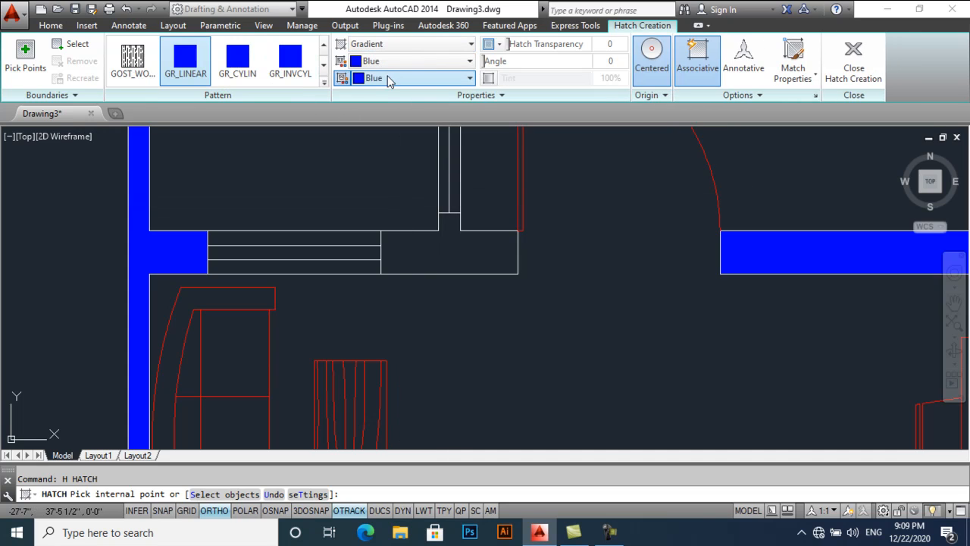
pyautogui.click(493, 260)
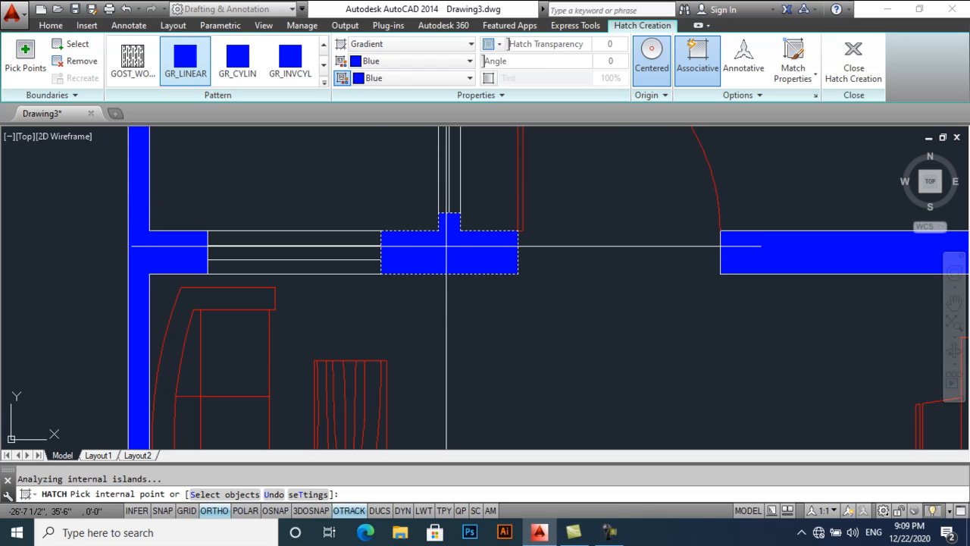
# Fill the remaining interior walls around the bathroom, stairs and kitchen with the same Blue gradient and finish the hatch.
pyautogui.scroll(-8, 447, 246)
pyautogui.scroll(2, 444, 174)
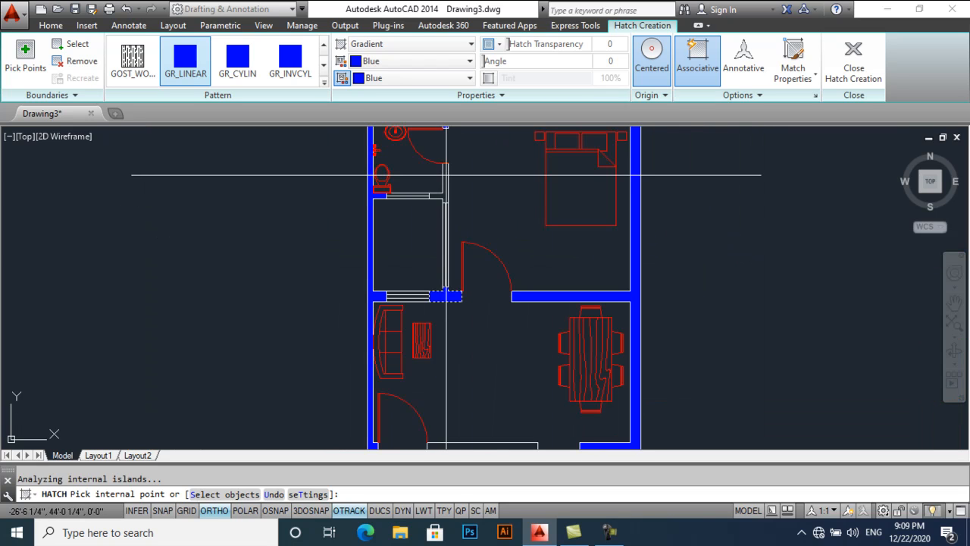
pyautogui.moveTo(454, 268); pyautogui.dragTo(398, 174, button='middle')
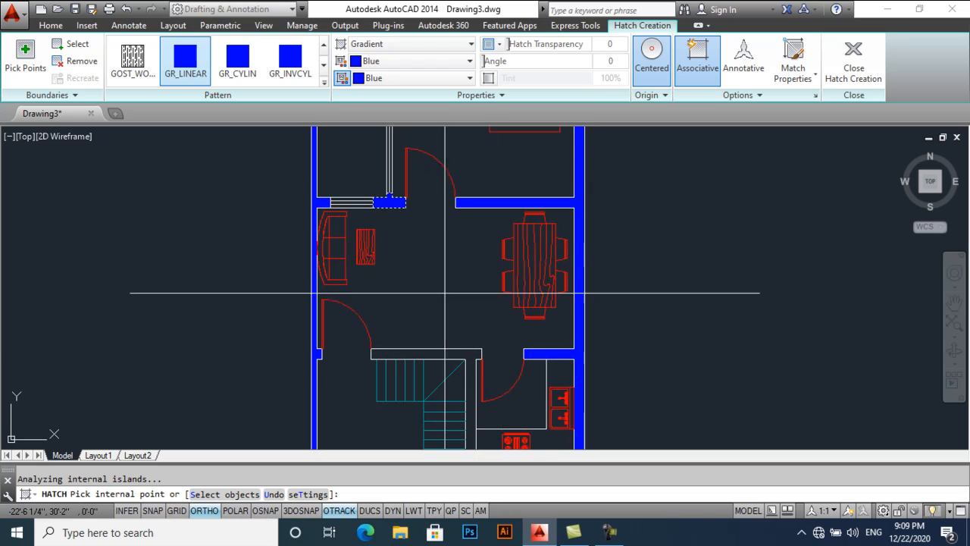
pyautogui.click(445, 353)
pyautogui.moveTo(445, 353); pyautogui.dragTo(455, 280, button='middle')
pyautogui.moveTo(453, 207); pyautogui.dragTo(455, 335, button='middle')
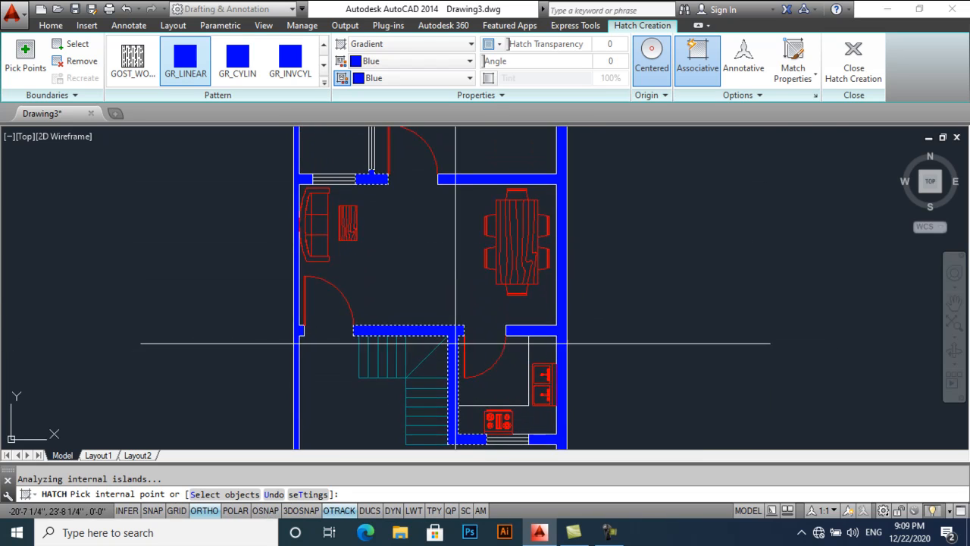
pyautogui.scroll(-2, 433, 284)
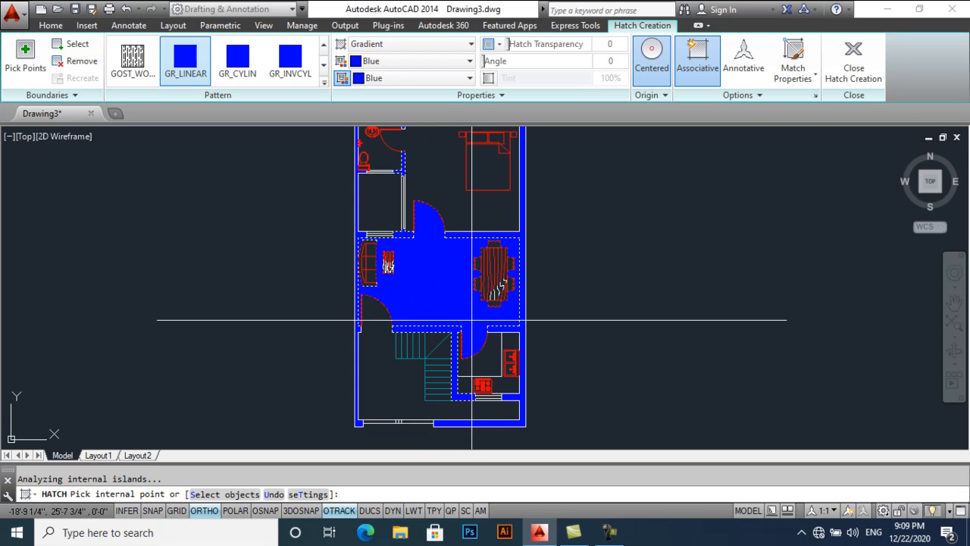
pyautogui.hotkey('ctrl', 'z')
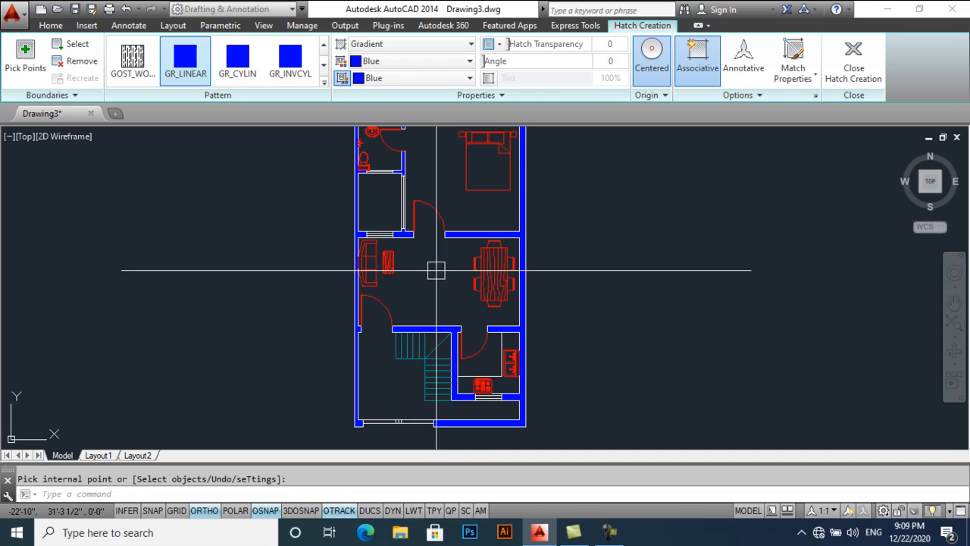
pyautogui.moveTo(416, 264); pyautogui.dragTo(416, 226, button='middle')
pyautogui.moveTo(400, 298); pyautogui.dragTo(399, 242, button='middle')
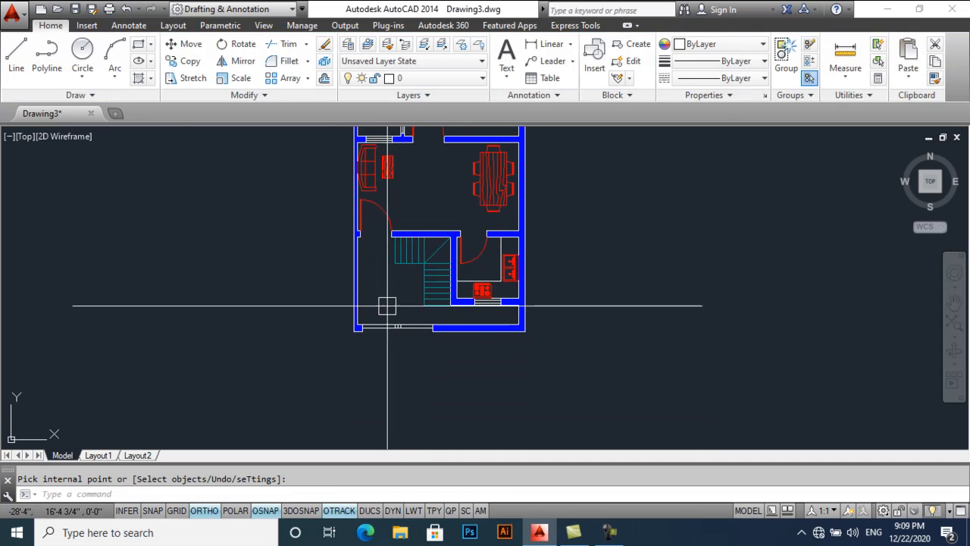
# Fill both panels of the entrance opening in the front wall with a Solid hatch.
pyautogui.scroll(8, 387, 306)
pyautogui.write('h')
pyautogui.press('Return')
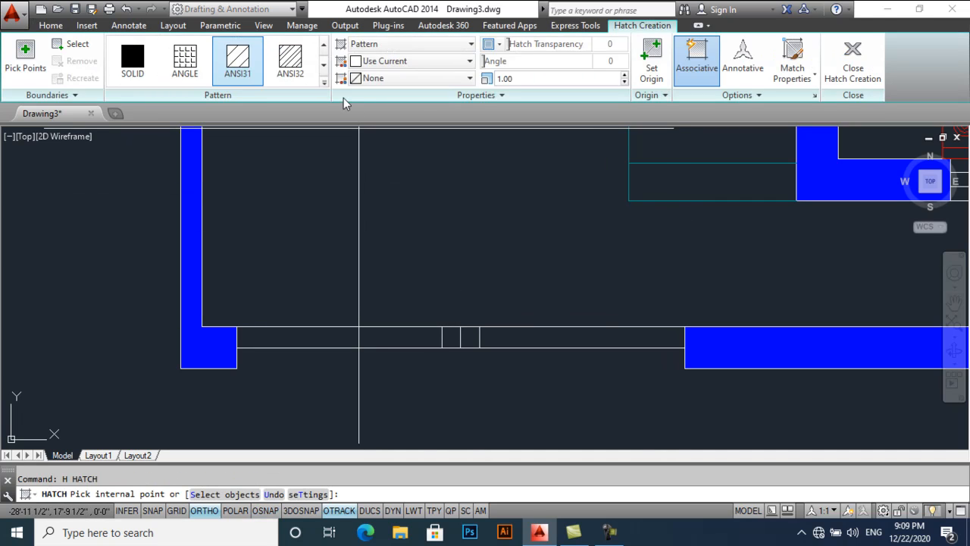
pyautogui.click(401, 45)
pyautogui.click(399, 63)
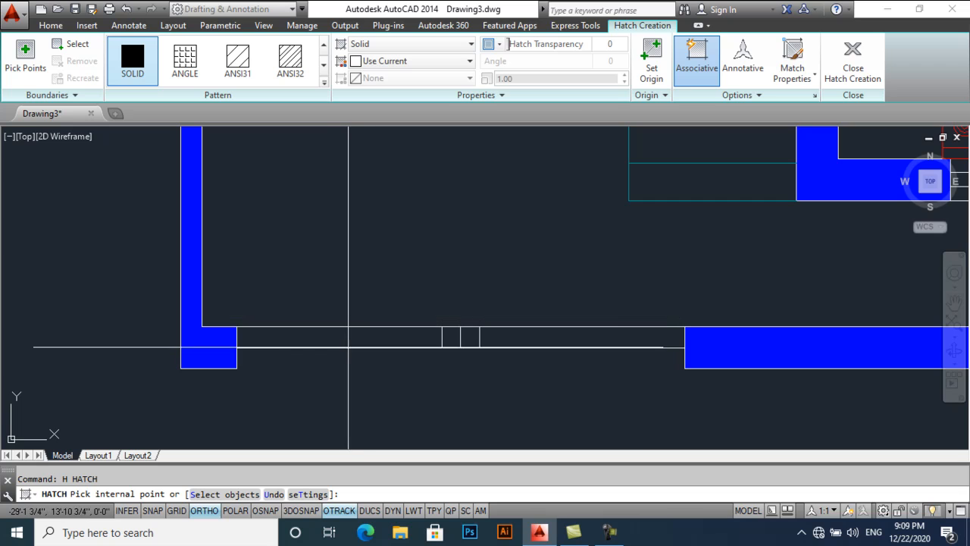
pyautogui.click(349, 336)
pyautogui.press('Return')
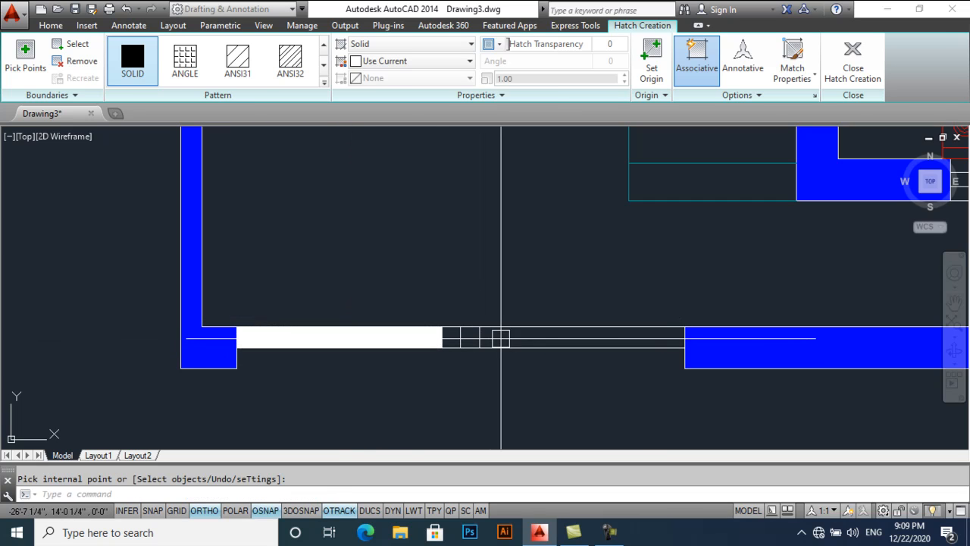
pyautogui.press('Return')
pyautogui.click(505, 337)
pyautogui.press('Return')
pyautogui.scroll(-3, 455, 348)
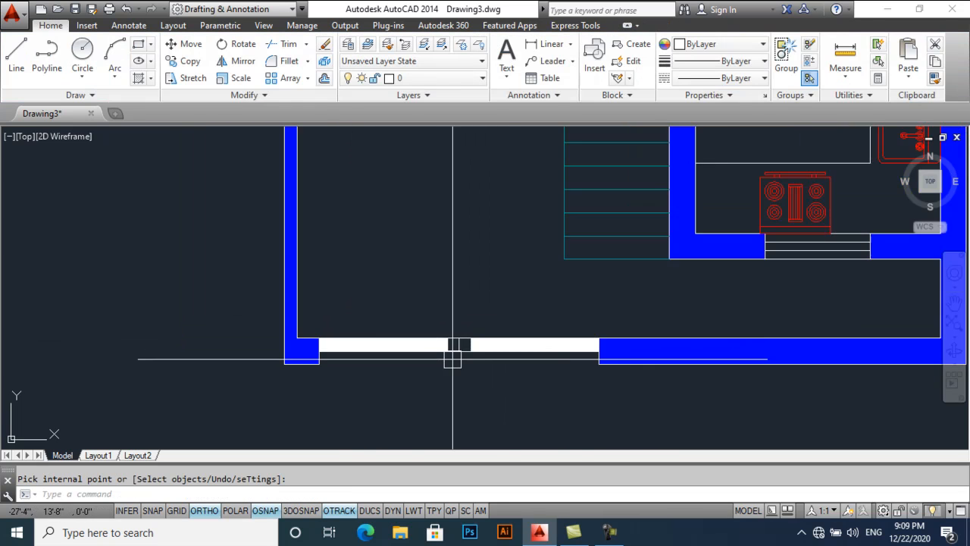
# Fill the middle strip of the window above the living area's sofa with the Solid hatch.
pyautogui.moveTo(460, 271); pyautogui.dragTo(455, 362, button='middle')
pyautogui.scroll(-4, 454, 319)
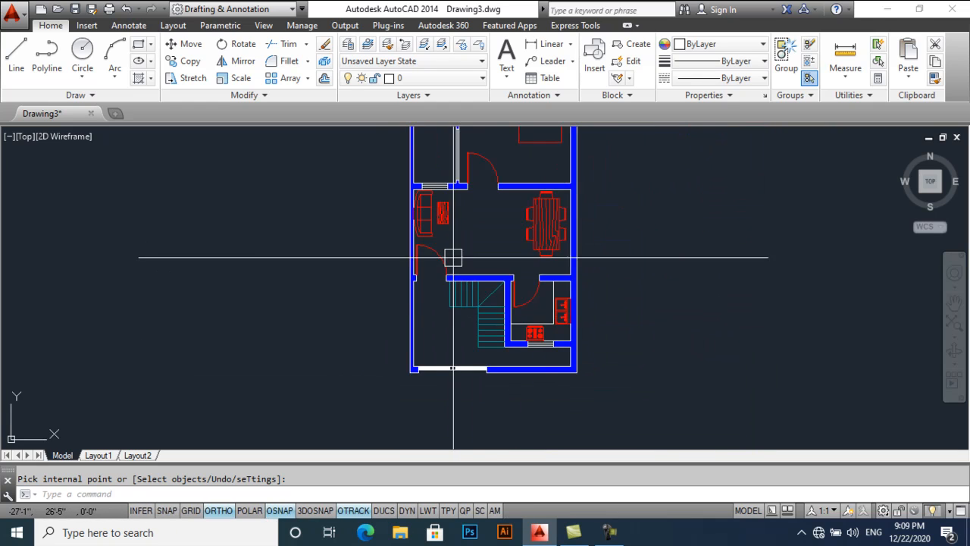
pyautogui.scroll(4, 449, 207)
pyautogui.scroll(4, 407, 277)
pyautogui.press('Return')
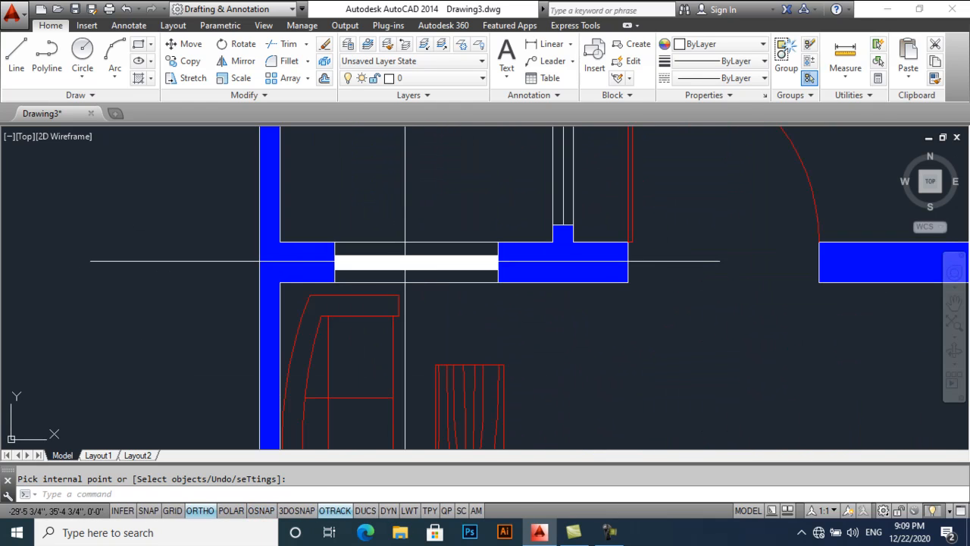
pyautogui.press('Return')
# Apply the Solid hatch to one strip each of the window below the bathroom and the long window facing the bedroom.
pyautogui.scroll(-4, 411, 277)
pyautogui.scroll(5, 414, 195)
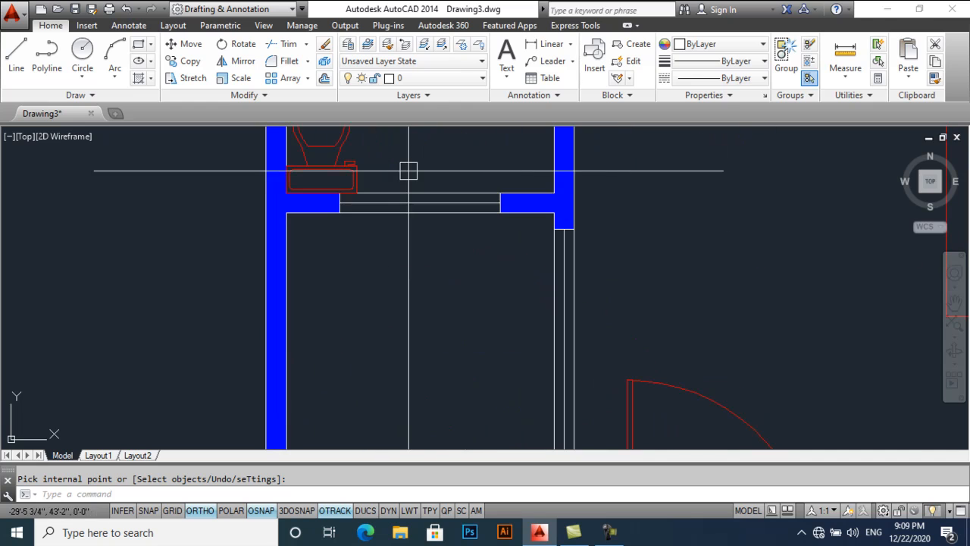
pyautogui.click(414, 198)
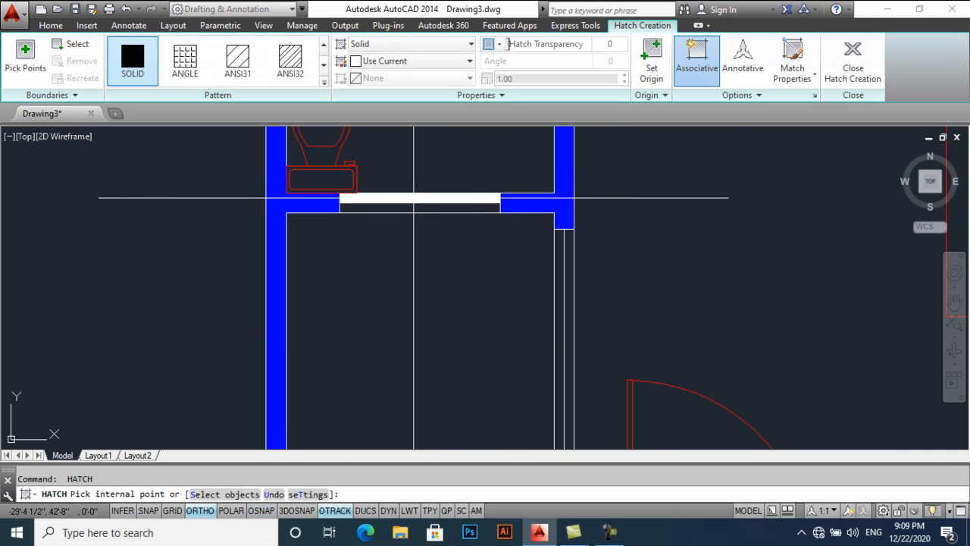
pyautogui.press('Return')
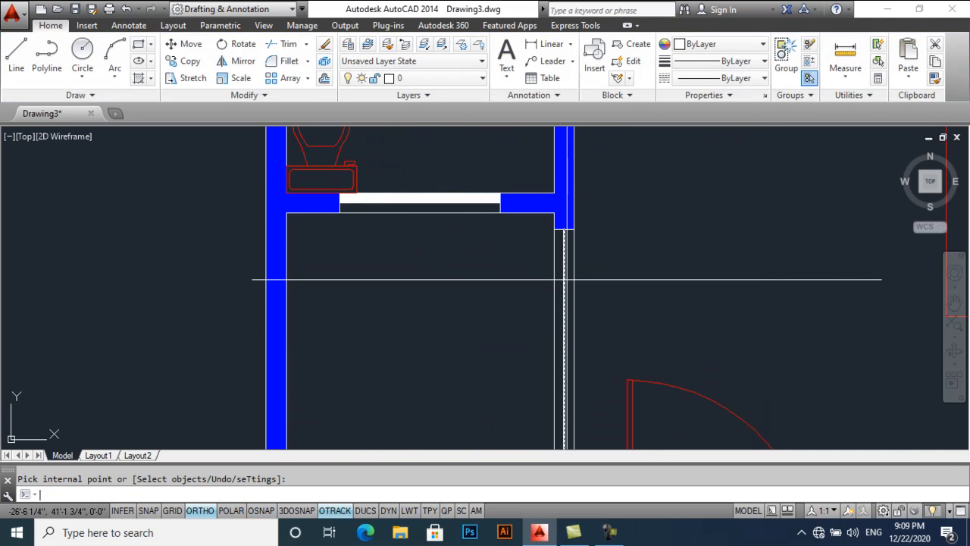
pyautogui.press('Return')
pyautogui.click(565, 280)
pyautogui.press('Return')
# Review the filled openings and walls across the whole floor plan.
pyautogui.scroll(-4, 462, 222)
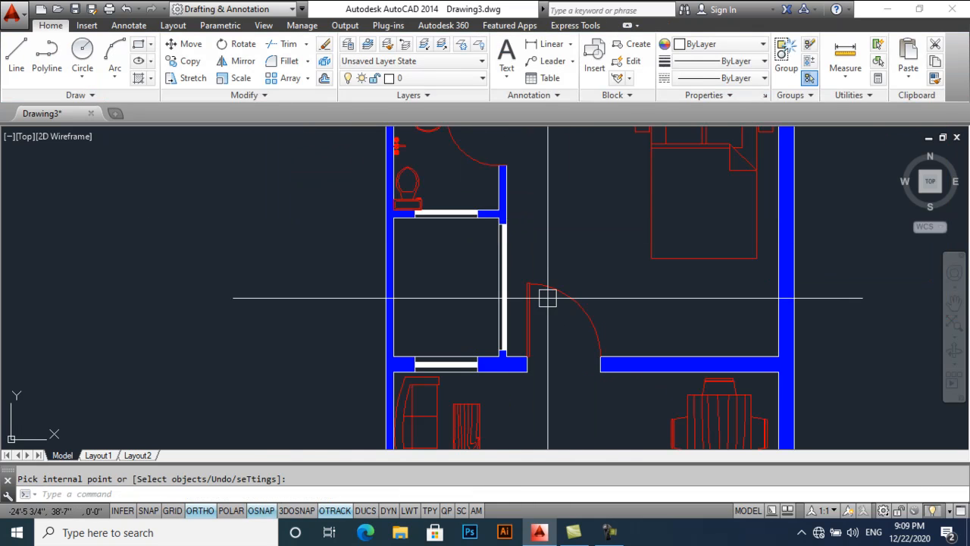
pyautogui.moveTo(547, 298); pyautogui.dragTo(454, 210, button='middle')
pyautogui.scroll(-3, 477, 303)
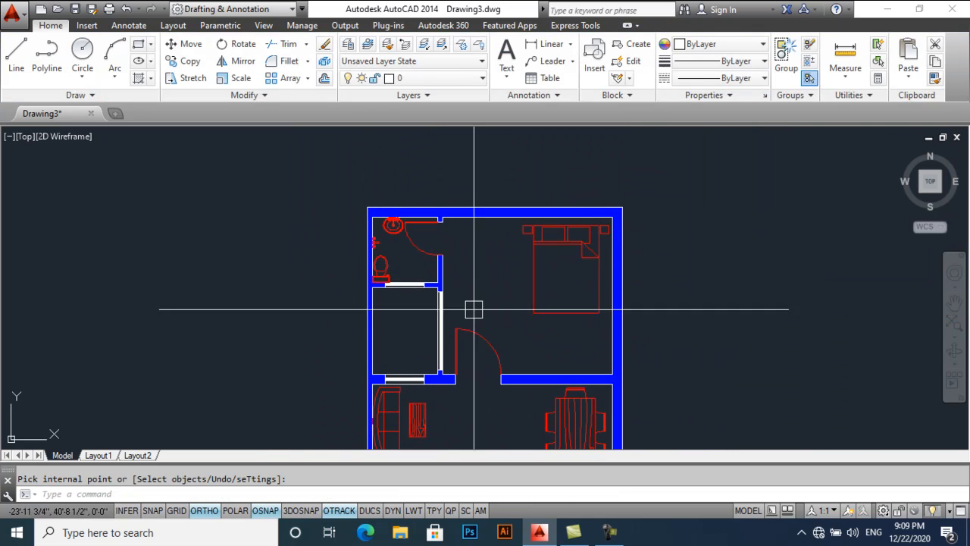
pyautogui.scroll(-4, 450, 255)
pyautogui.moveTo(502, 323)
pyautogui.mouseDown(button='middle')
pyautogui.moveTo(454, 256)
pyautogui.moveTo(444, 271)
pyautogui.mouseUp(button='middle')
pyautogui.scroll(2, 419, 248)
pyautogui.scroll(3, 497, 383)
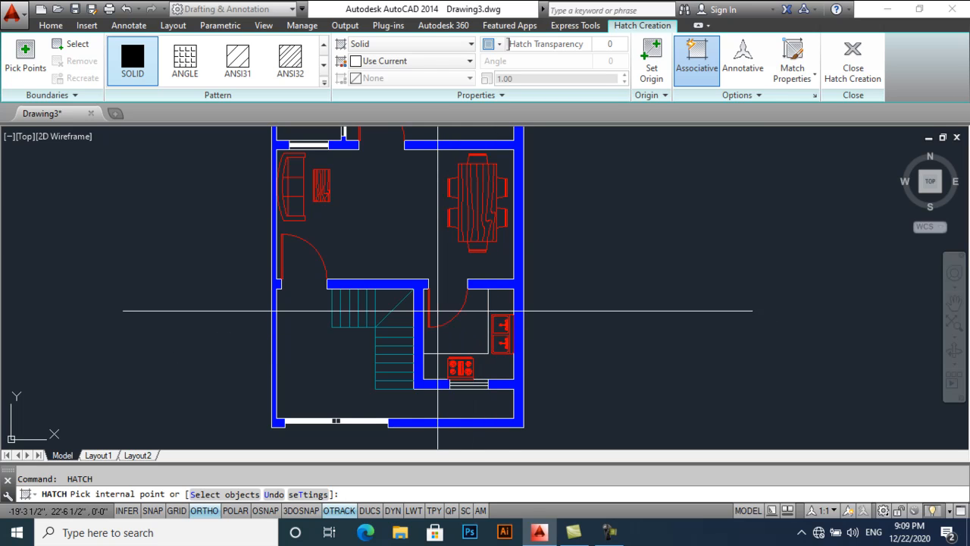
pyautogui.press('Escape')
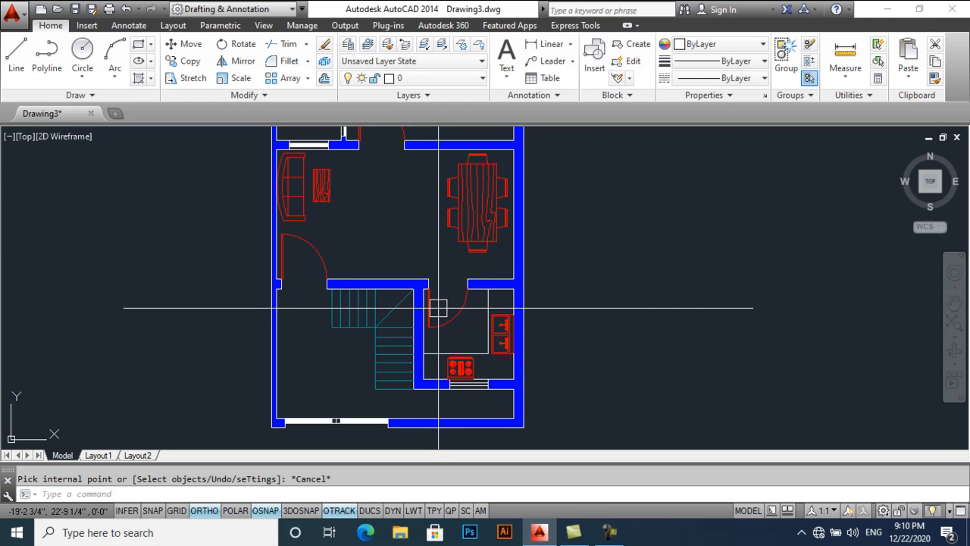
pyautogui.moveTo(340, 281); pyautogui.dragTo(372, 313, button='middle')
pyautogui.scroll(-2, 424, 264)
pyautogui.moveTo(375, 307); pyautogui.dragTo(382, 312, button='middle')
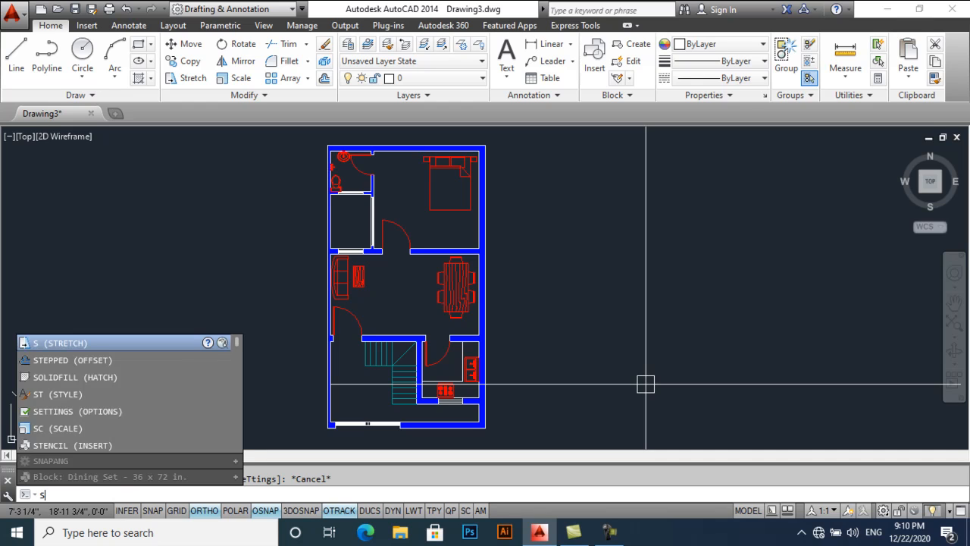
# Create a text style named Dimm1 with a height of 1' and apply it.
pyautogui.write('t')
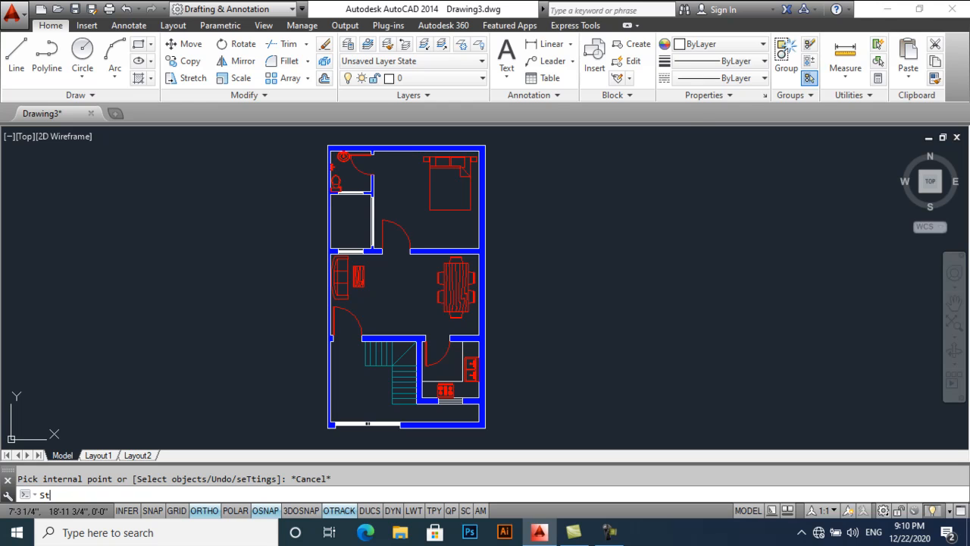
pyautogui.press('Return')
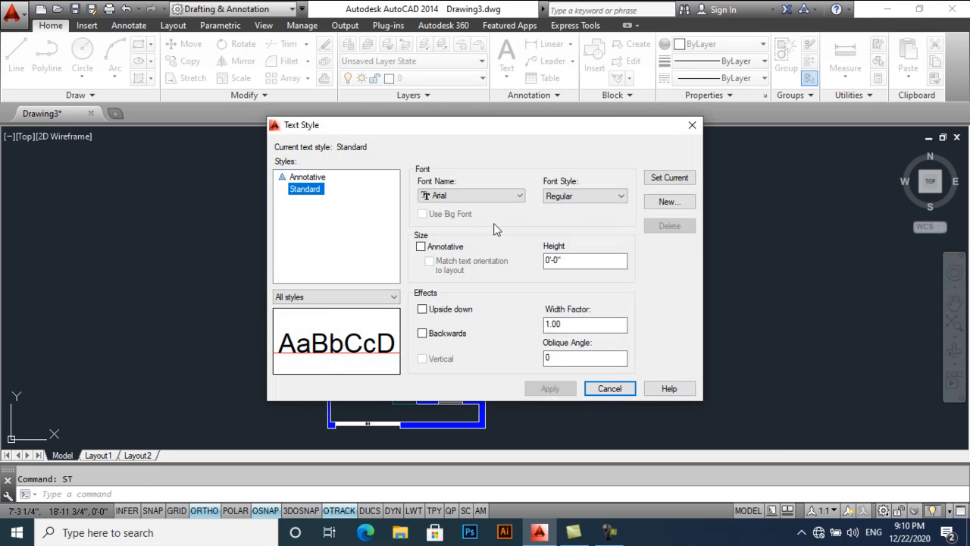
pyautogui.click(657, 206)
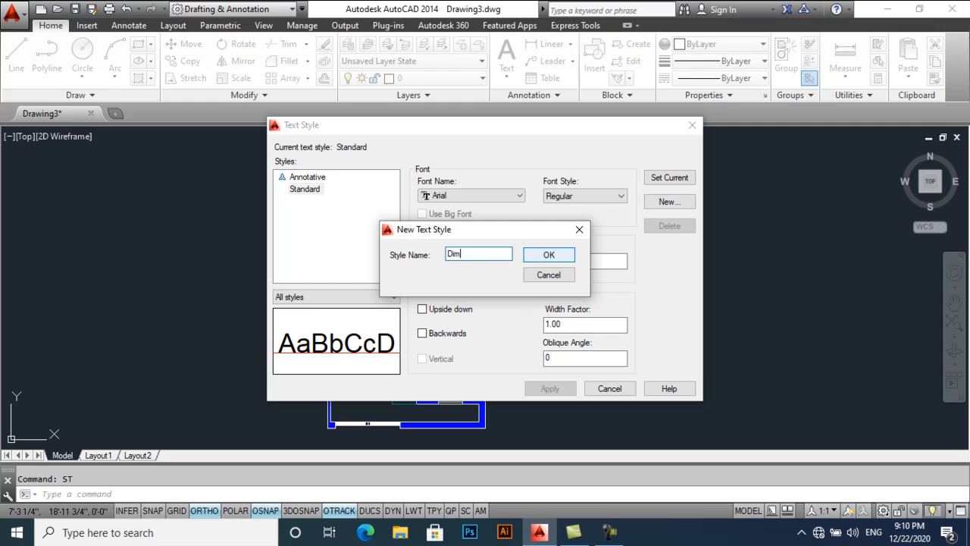
pyautogui.write('Dimm1')
pyautogui.click(558, 254)
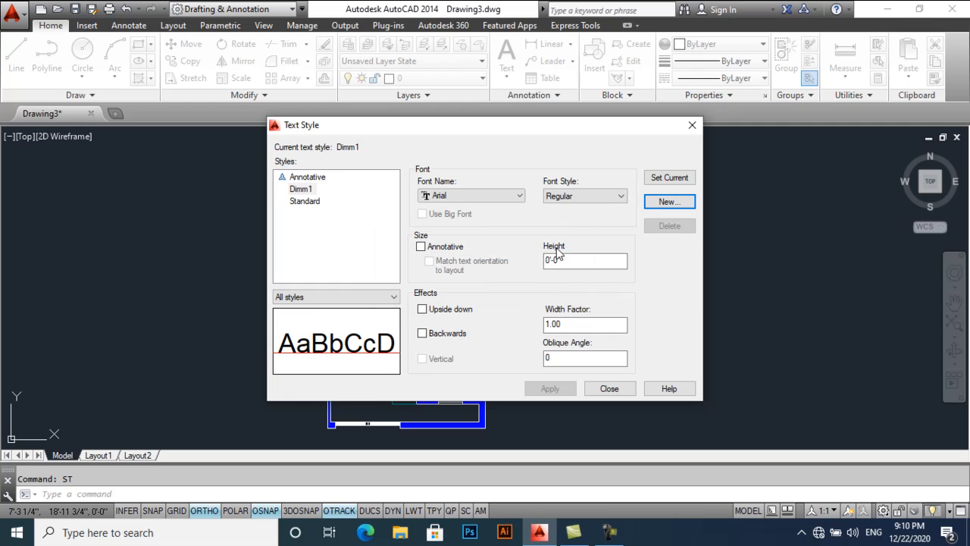
pyautogui.click(597, 262)
pyautogui.write('1')
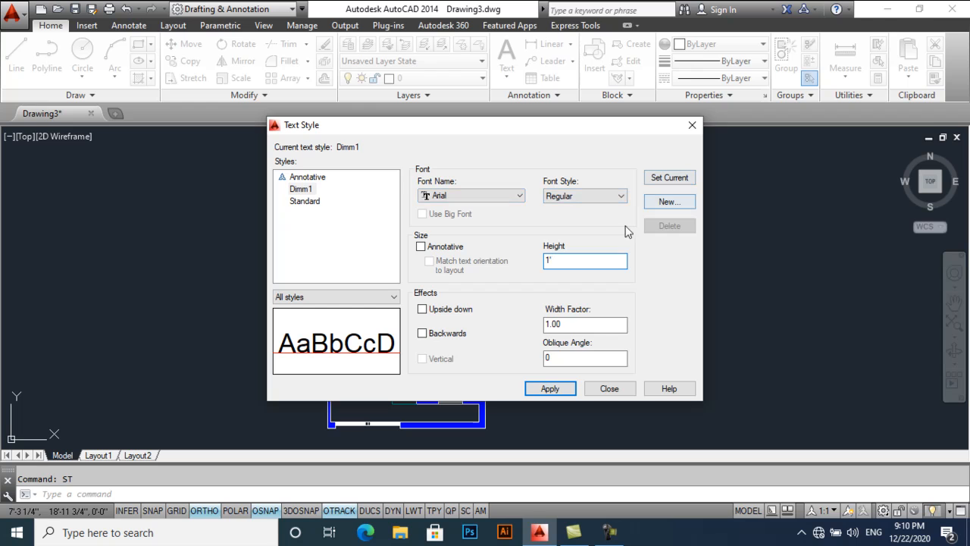
pyautogui.click(550, 388)
pyautogui.click(609, 388)
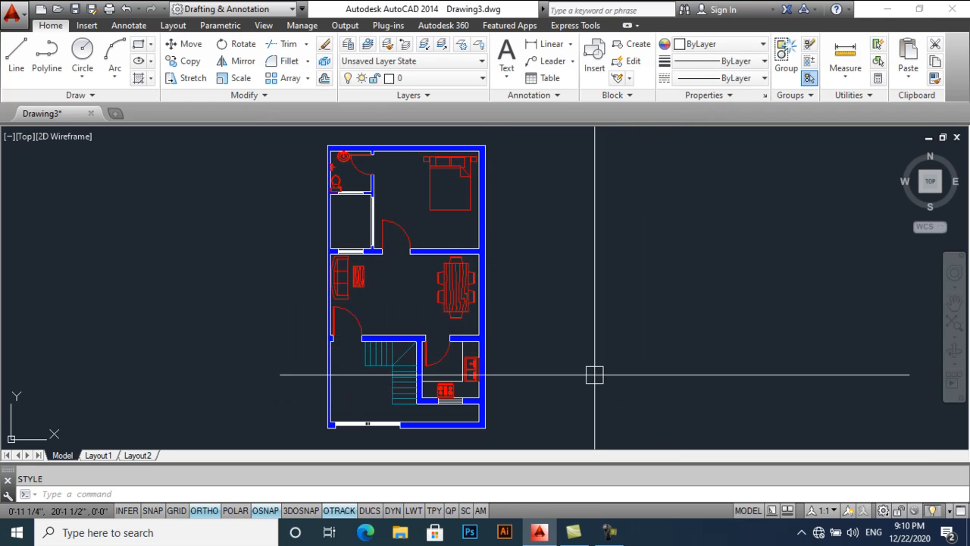
# Create a new dimension style named Dimm1 based on Standard and continue to its settings.
pyautogui.press('Return')
pyautogui.press('Return')
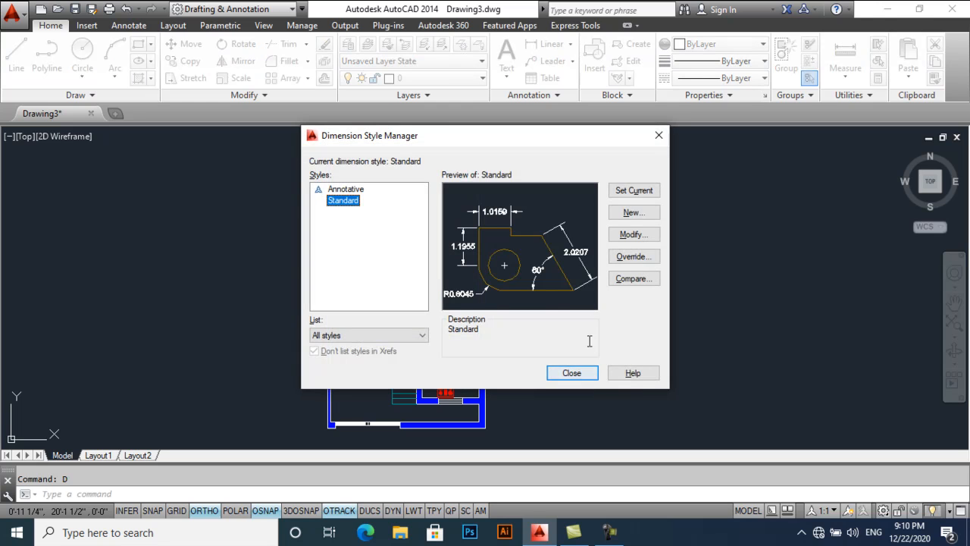
pyautogui.click(634, 213)
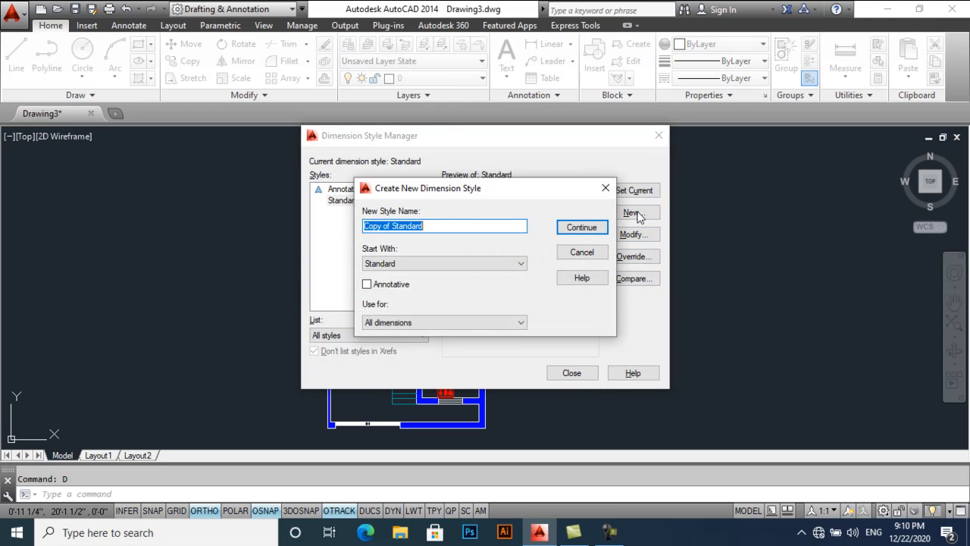
pyautogui.write('Dimm1')
pyautogui.press('Escape')
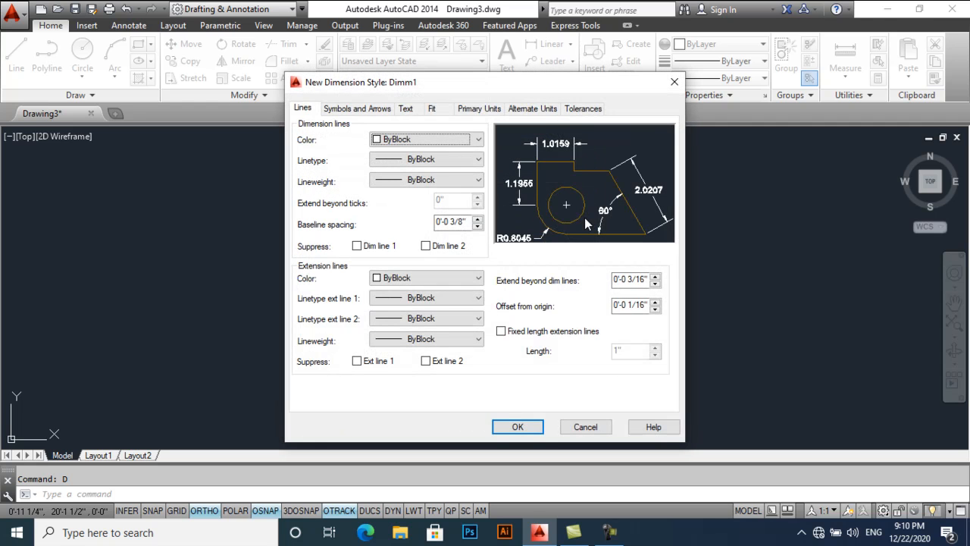
# Set the dimension style's primary units to Architectural with a precision of 0'-0 1/4".
pyautogui.click(491, 110)
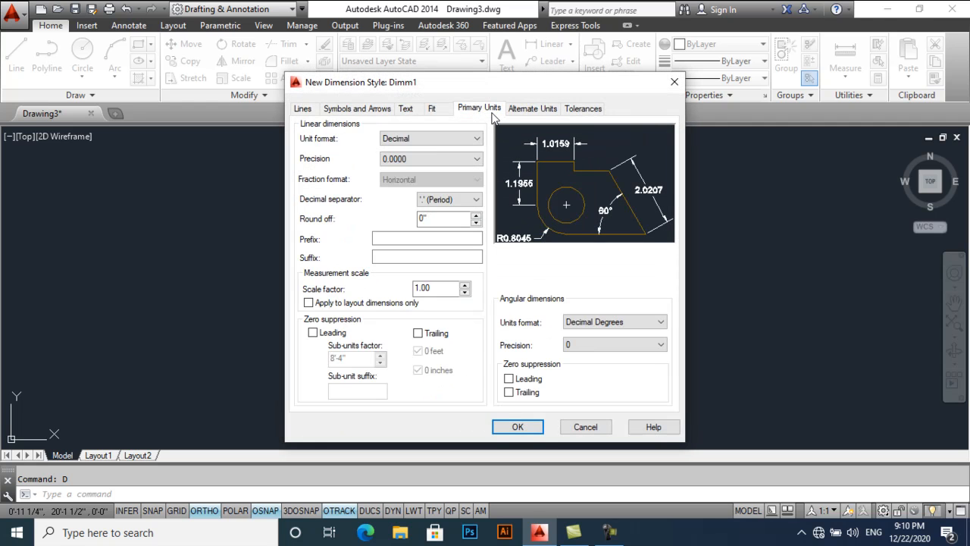
pyautogui.click(450, 147)
pyautogui.click(432, 179)
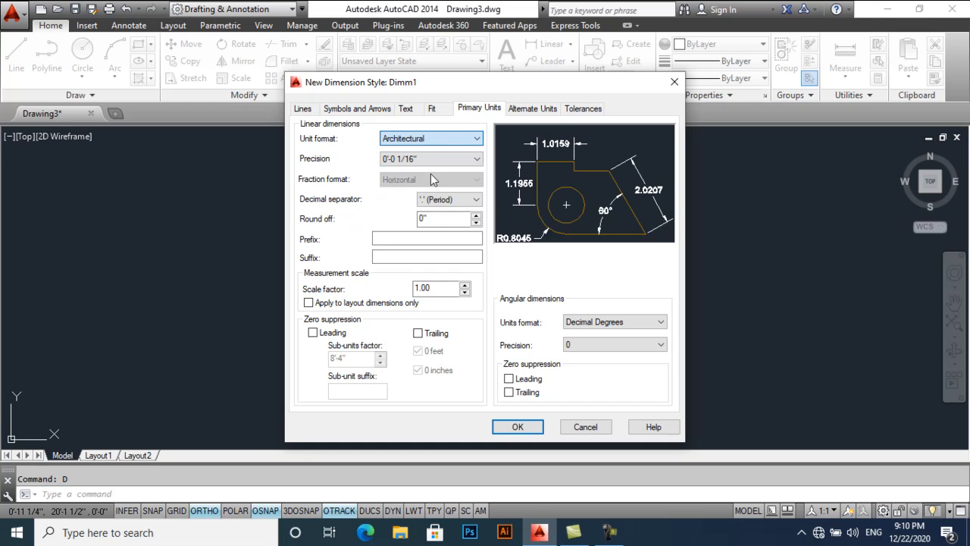
pyautogui.click(429, 160)
pyautogui.click(422, 190)
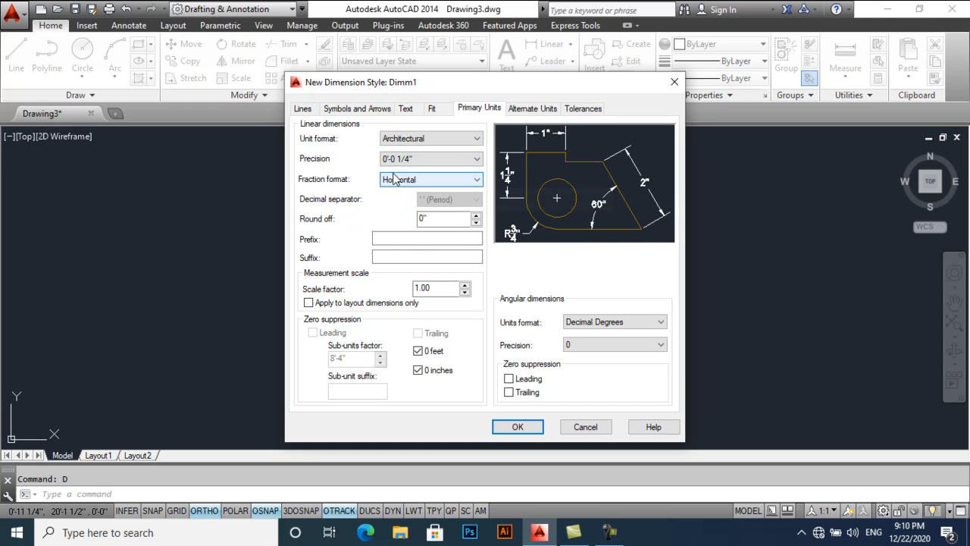
# Assign the Dimm1 text style to the dimension text and set its alignment to ISO standard.
pyautogui.click(429, 108)
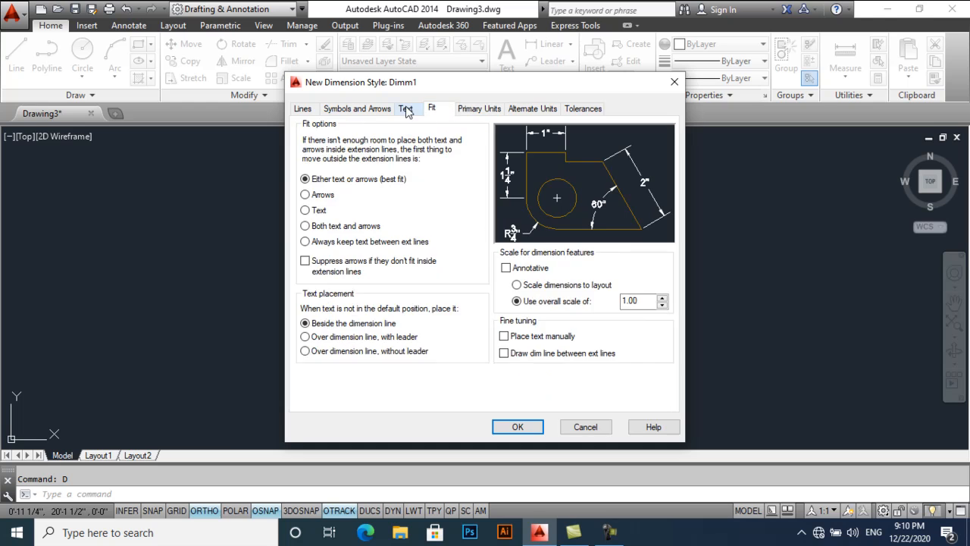
pyautogui.click(405, 109)
pyautogui.click(411, 148)
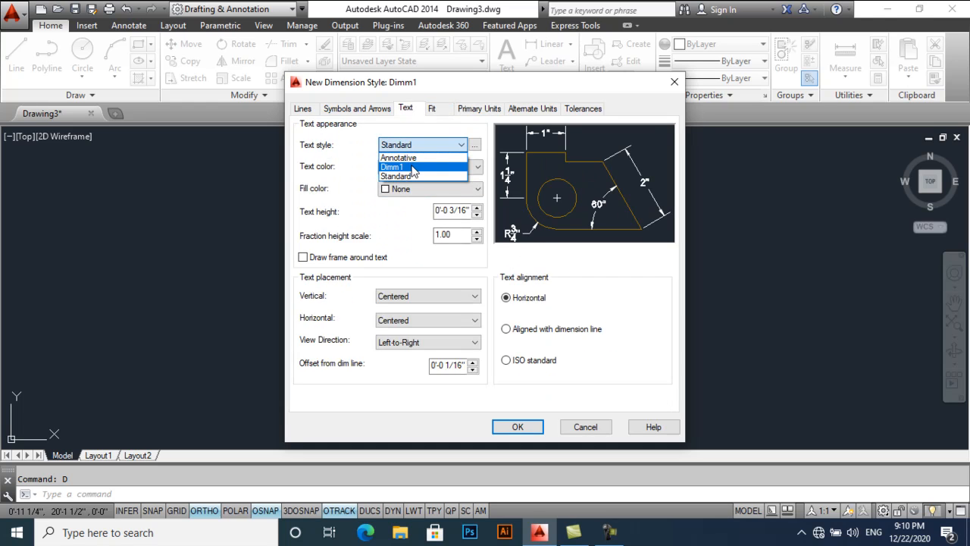
pyautogui.click(413, 168)
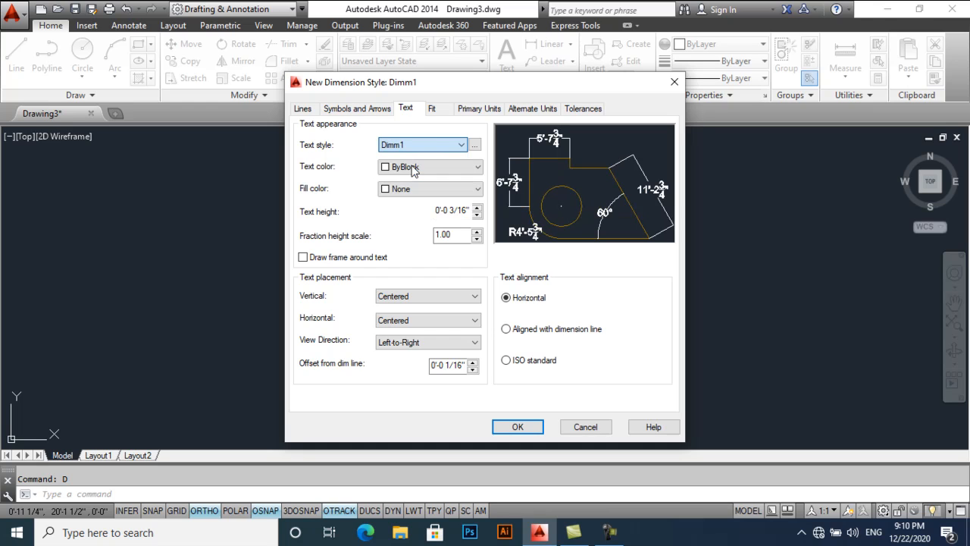
pyautogui.click(506, 361)
# Set the first and second arrowheads to Architectural tick and increase the arrow size to 0'-6 11/16".
pyautogui.click(361, 110)
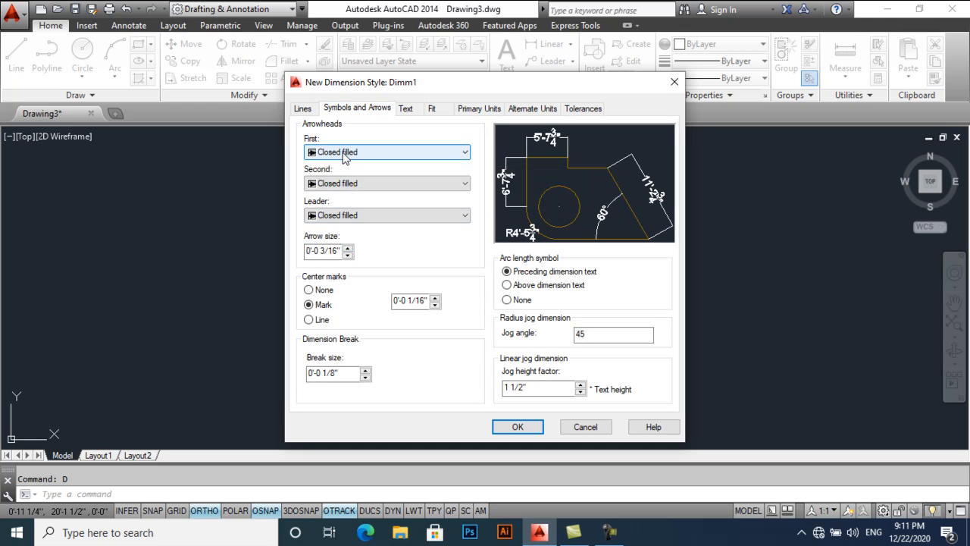
pyautogui.click(343, 153)
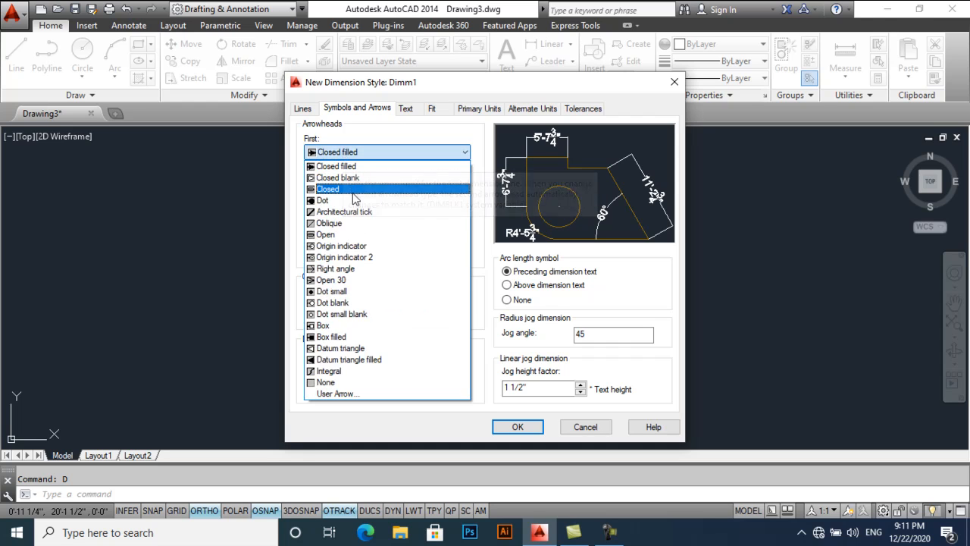
pyautogui.click(355, 212)
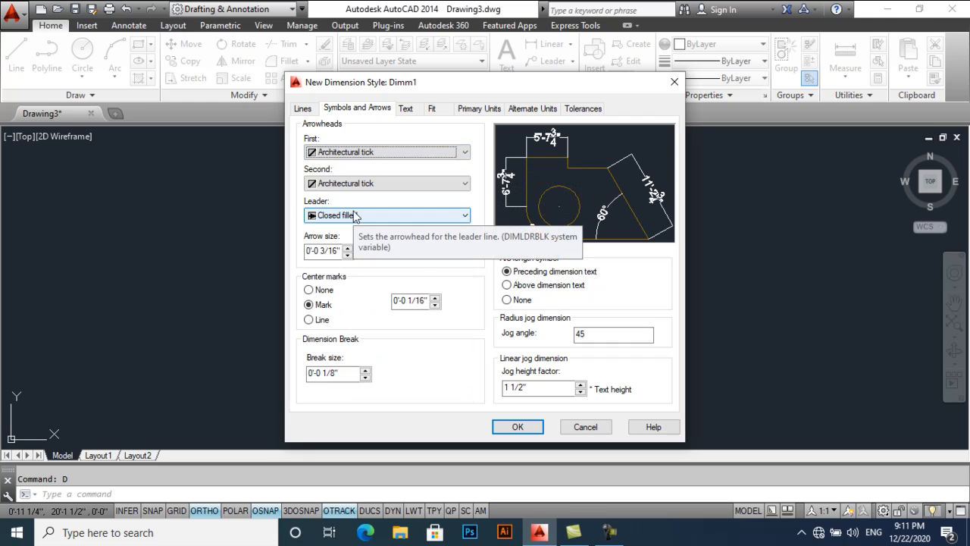
pyautogui.click(349, 248)
pyautogui.click(349, 247)
pyautogui.click(348, 248)
pyautogui.click(348, 247)
pyautogui.click(348, 248)
pyautogui.click(349, 248)
pyautogui.click(348, 248)
pyautogui.click(349, 248)
pyautogui.click(348, 248)
pyautogui.click(348, 248)
pyautogui.click(349, 248)
pyautogui.click(349, 248)
pyautogui.click(348, 248)
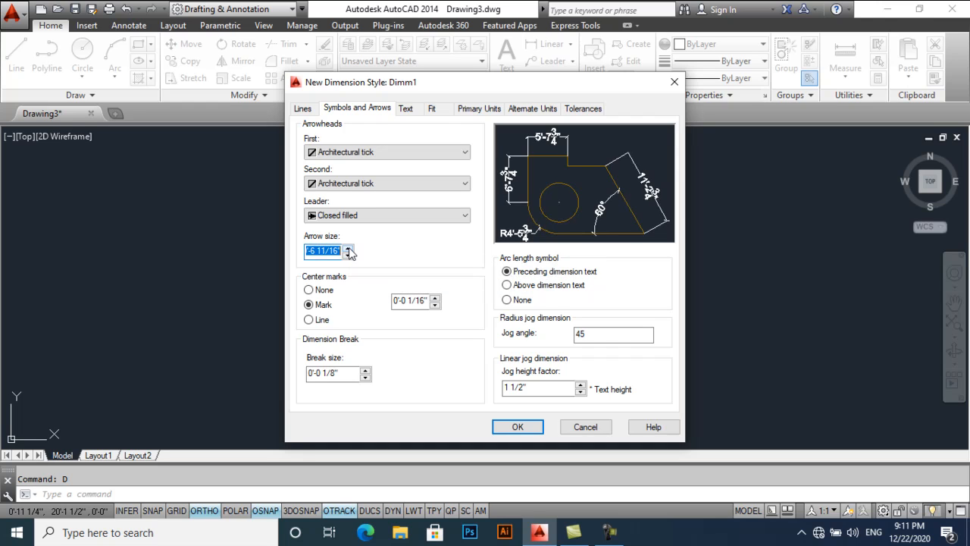
# Set the extension lines to extend 0'-3 3/16" beyond the dimension lines.
pyautogui.click(302, 109)
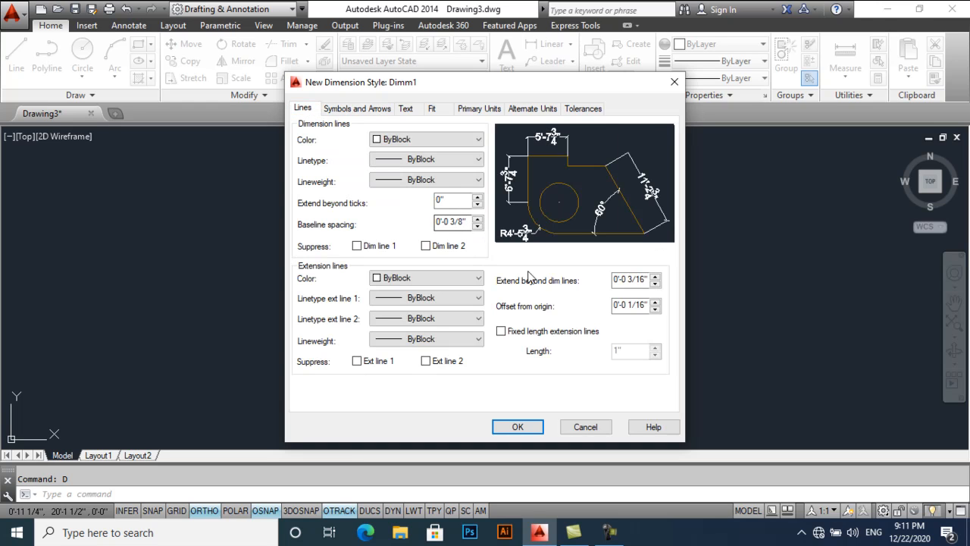
pyautogui.click(656, 278)
pyautogui.click(656, 278)
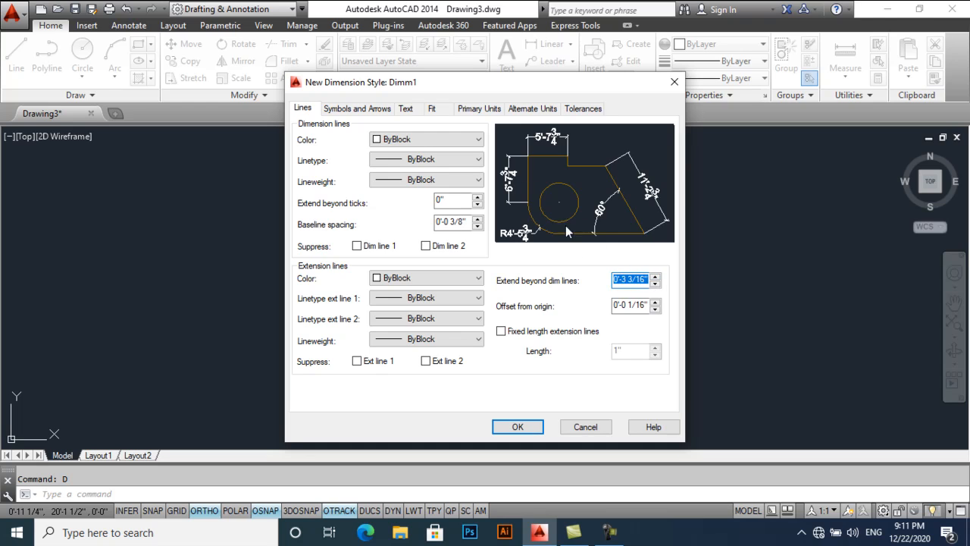
# Set the extension lines' offset from origin to 0'-3 5/16" and make Dimm1 the current dimension style.
pyautogui.click(655, 302)
pyautogui.click(656, 301)
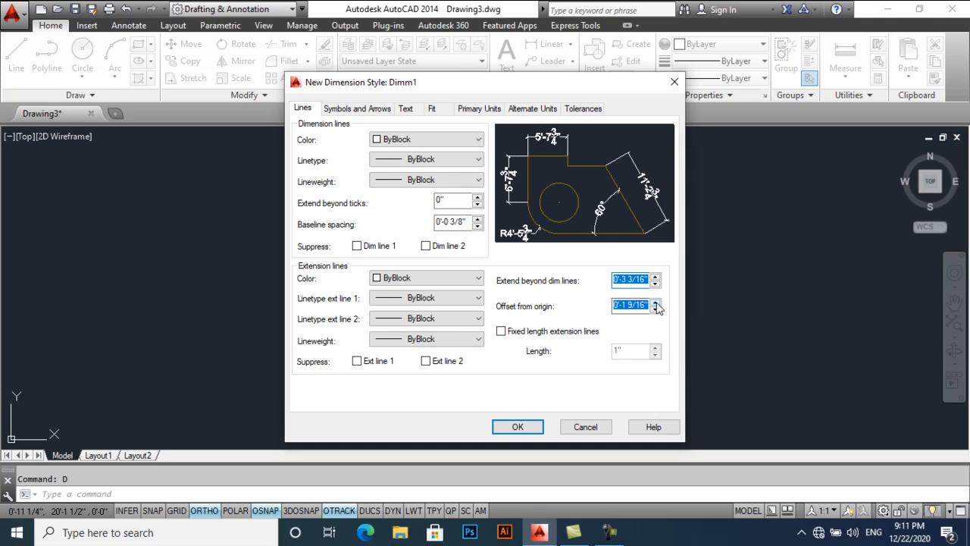
pyautogui.click(655, 303)
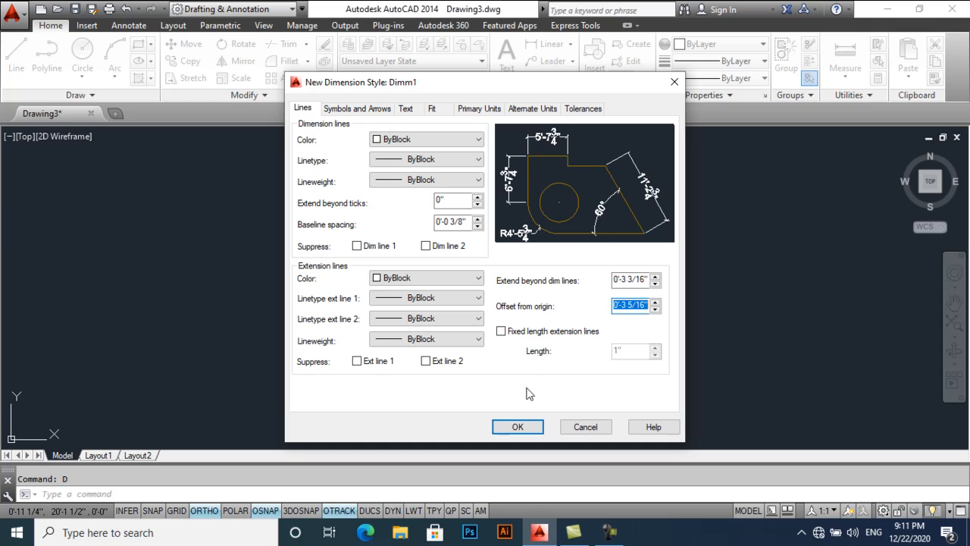
pyautogui.click(519, 427)
pyautogui.click(632, 192)
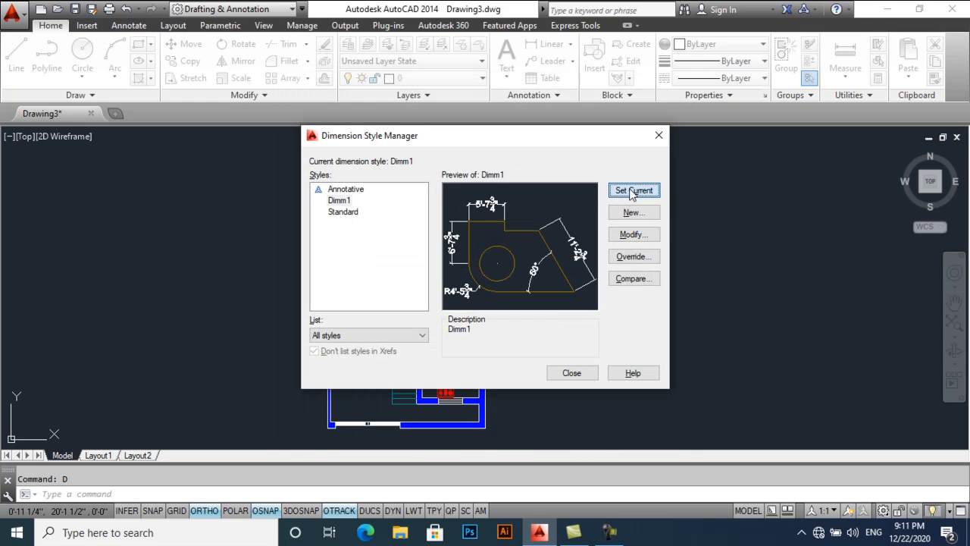
pyautogui.click(574, 374)
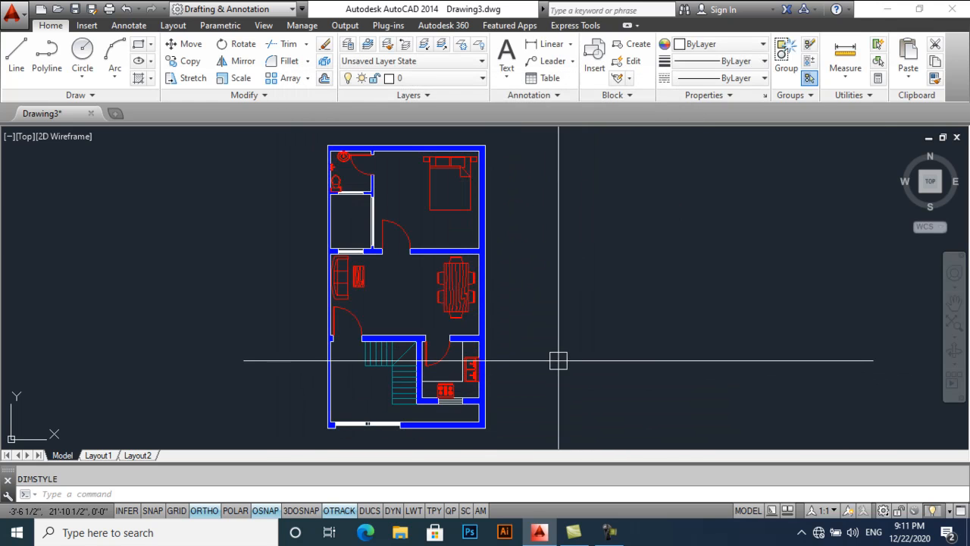
# Add a linear dimension for the house's overall width, placed above the outer wall of the bedroom and bathroom.
pyautogui.moveTo(552, 351); pyautogui.dragTo(552, 357, button='middle')
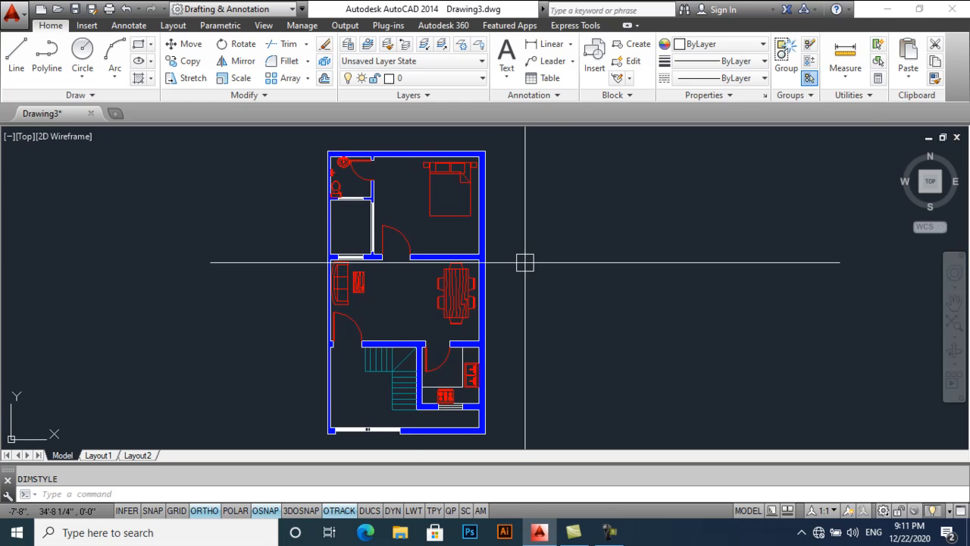
pyautogui.moveTo(524, 264); pyautogui.dragTo(520, 316, button='middle')
pyautogui.write('dli')
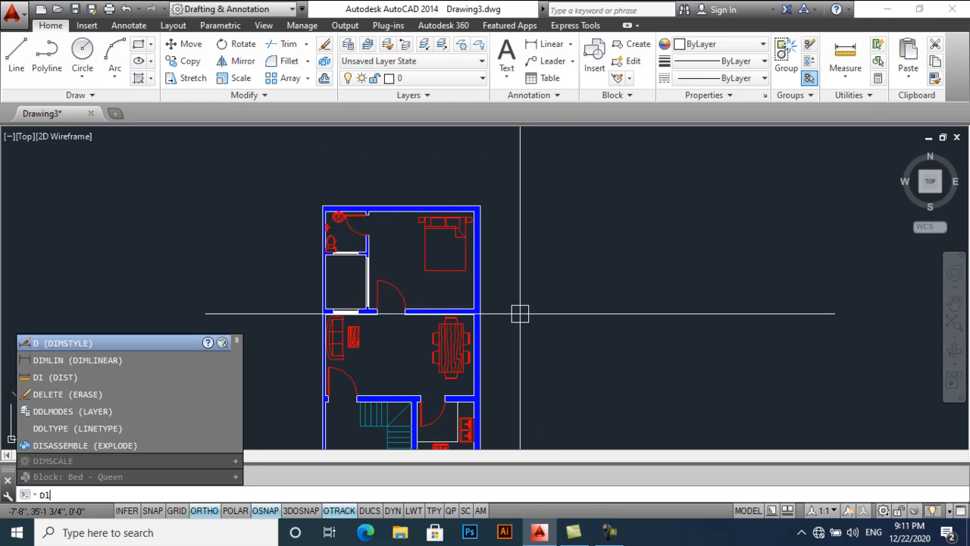
pyautogui.press('Return')
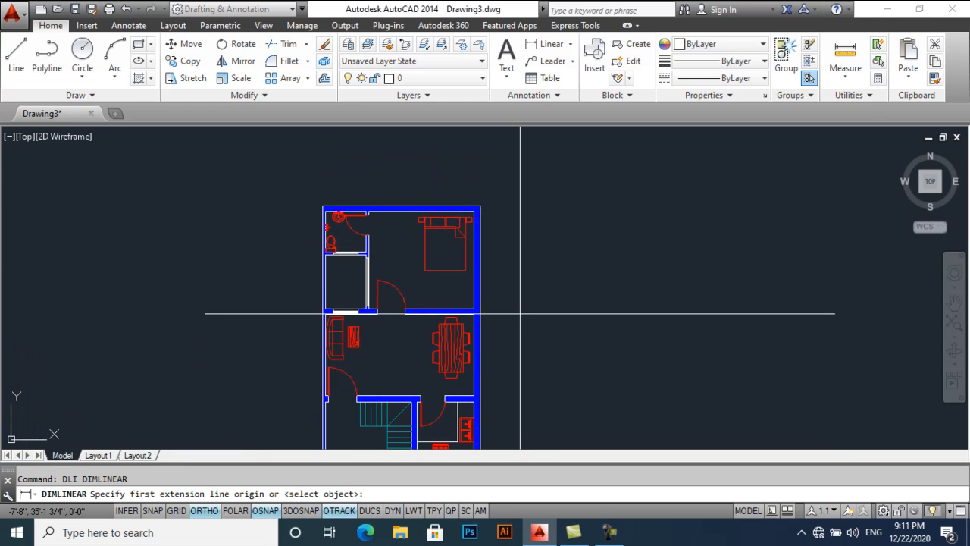
pyautogui.click(324, 206)
pyautogui.click(480, 206)
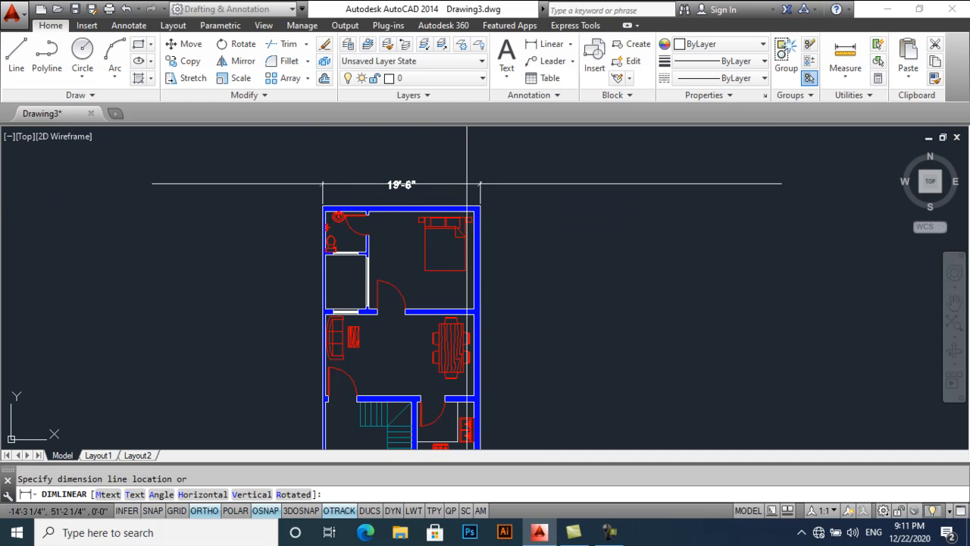
pyautogui.click(465, 184)
pyautogui.scroll(4, 414, 172)
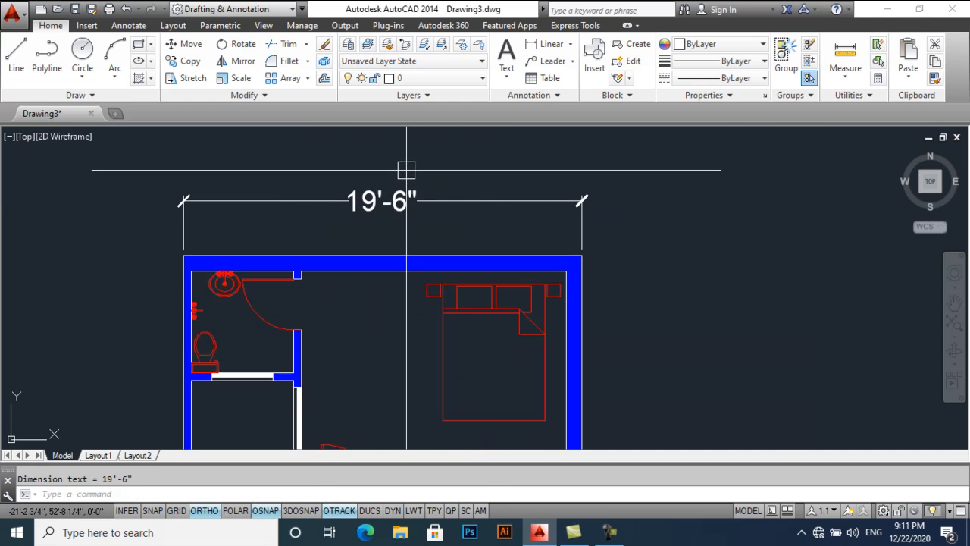
# Add a vertical linear dimension for the house's overall length, placed outside the wall on the bedroom and kitchen side.
pyautogui.scroll(-2, 407, 170)
pyautogui.press('Return')
pyautogui.click(515, 223)
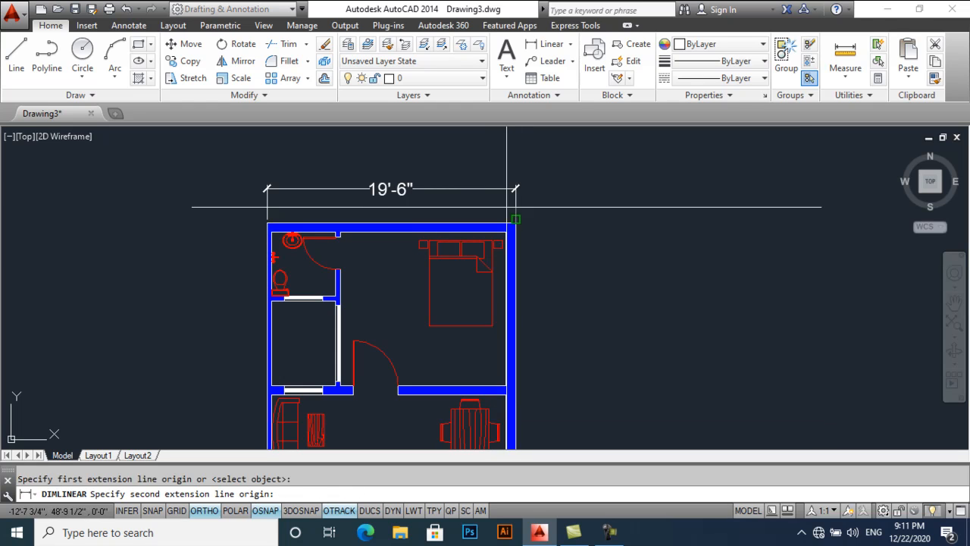
pyautogui.scroll(-4, 514, 216)
pyautogui.click(508, 384)
pyautogui.click(523, 326)
# Examine the overall dimensions, rooms and openings across the floor plan, both close up and as a whole.
pyautogui.scroll(4, 515, 326)
pyautogui.moveTo(515, 326); pyautogui.dragTo(527, 369, button='middle')
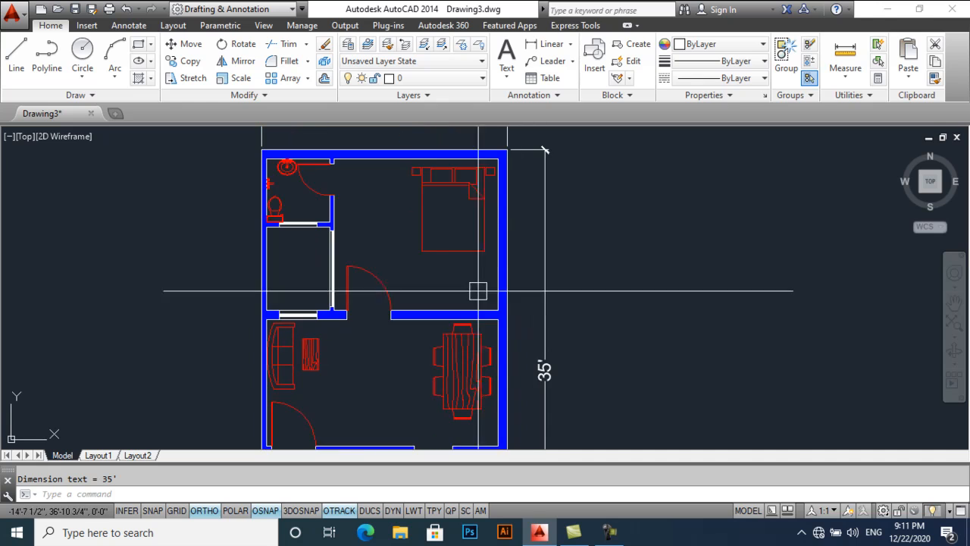
pyautogui.moveTo(412, 270); pyautogui.dragTo(424, 290, button='middle')
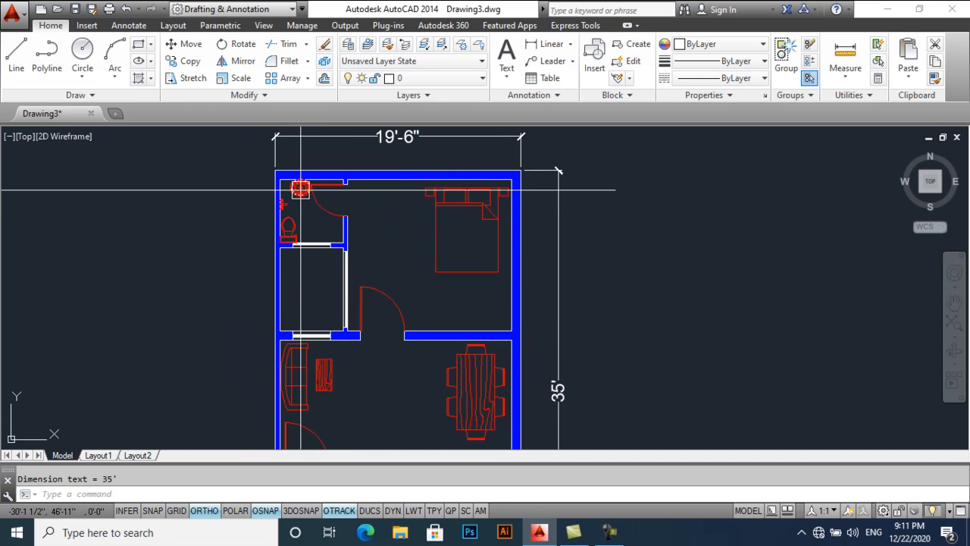
pyautogui.scroll(4, 303, 191)
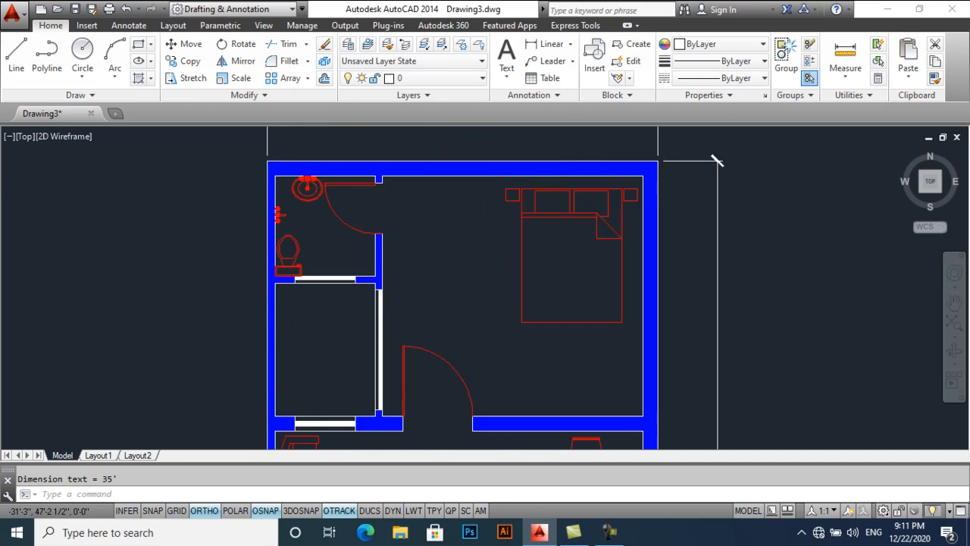
pyautogui.scroll(-4, 339, 199)
pyautogui.moveTo(374, 223); pyautogui.dragTo(346, 223, button='middle')
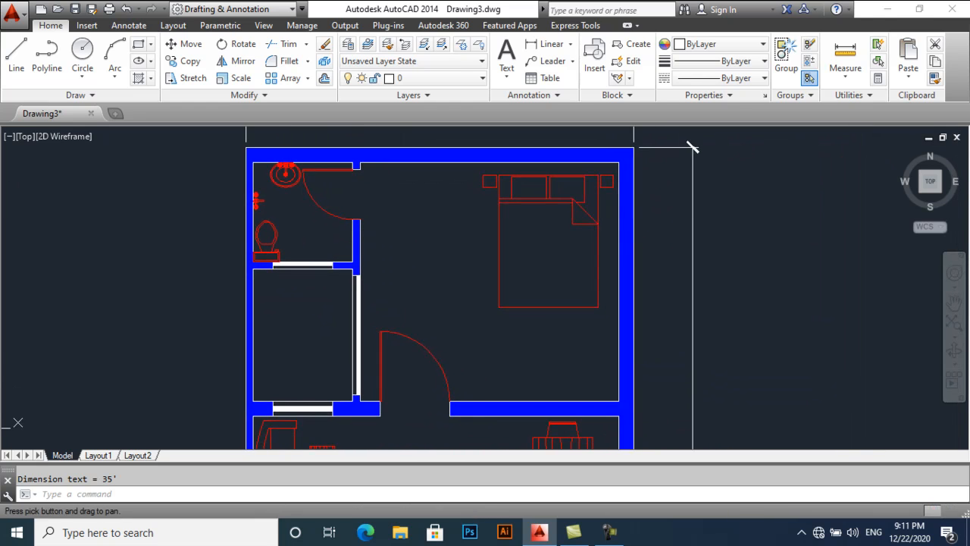
pyautogui.moveTo(417, 278); pyautogui.dragTo(398, 199, button='middle')
pyautogui.moveTo(427, 275); pyautogui.dragTo(406, 342, button='middle')
pyautogui.scroll(-2, 424, 287)
pyautogui.moveTo(426, 289)
pyautogui.mouseDown(button='middle')
pyautogui.moveTo(429, 255)
pyautogui.moveTo(421, 288)
pyautogui.mouseUp(button='middle')
pyautogui.scroll(-3, 429, 256)
pyautogui.scroll(3, 427, 256)
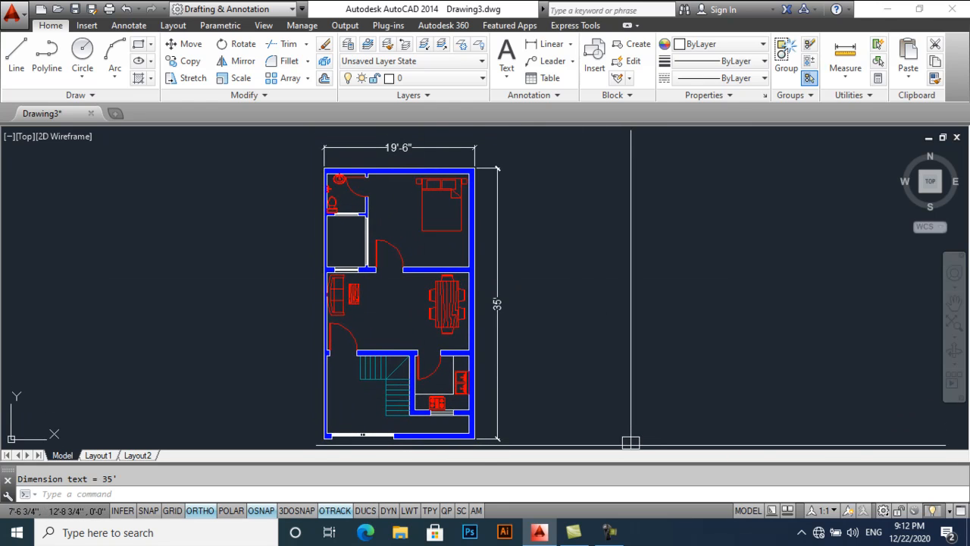
pyautogui.moveTo(631, 441); pyautogui.dragTo(637, 436, button='middle')
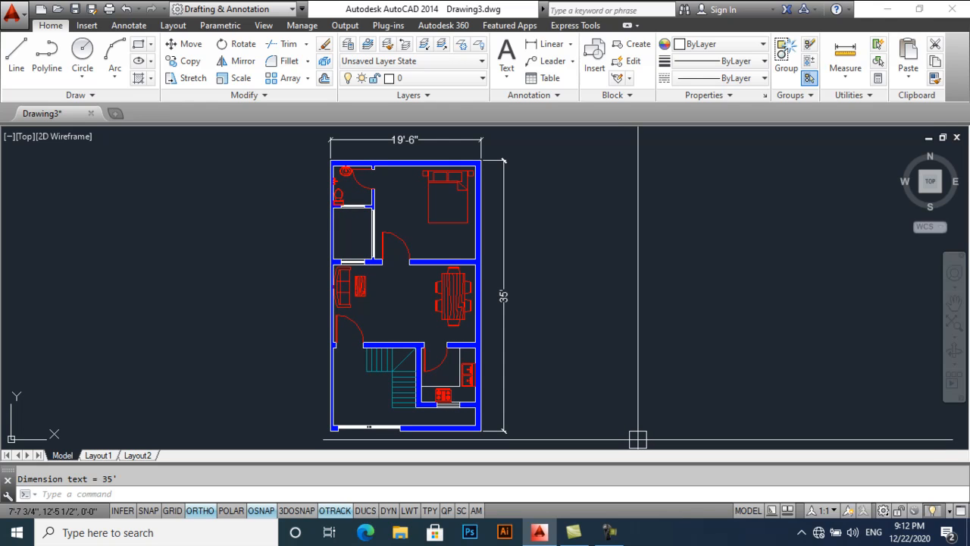